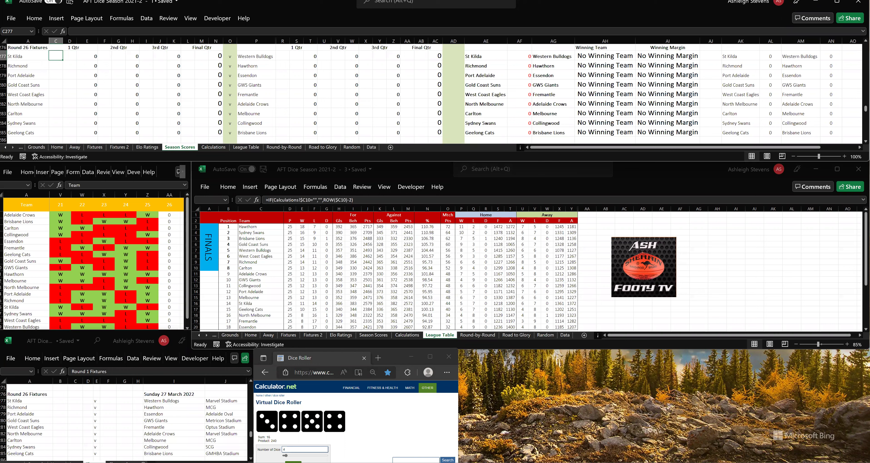
# Enter St Kilda's first-quarter score in the Round 26 fixtures as 3 goals and 4 behinds
pyautogui.write('3')
pyautogui.press('Tab')
pyautogui.write('4')
pyautogui.press('Tab')
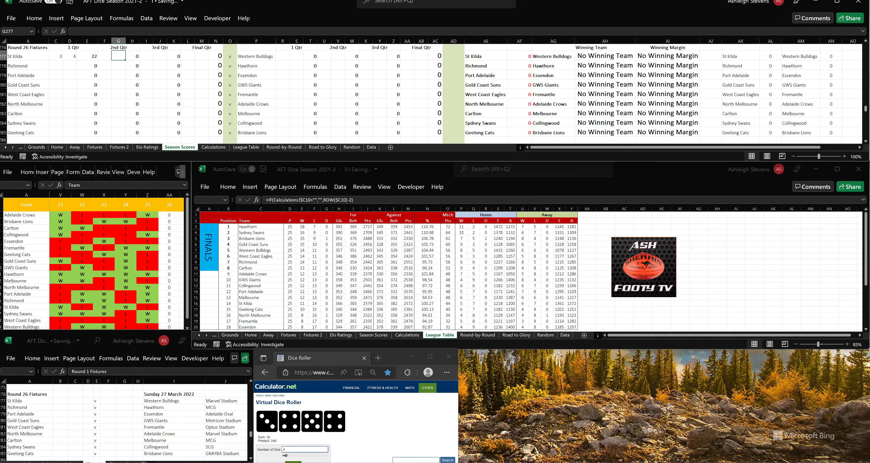
# Enter Western Bulldogs' first-quarter score against St Kilda as 5 goals and 4 behinds
pyautogui.click(286, 57)
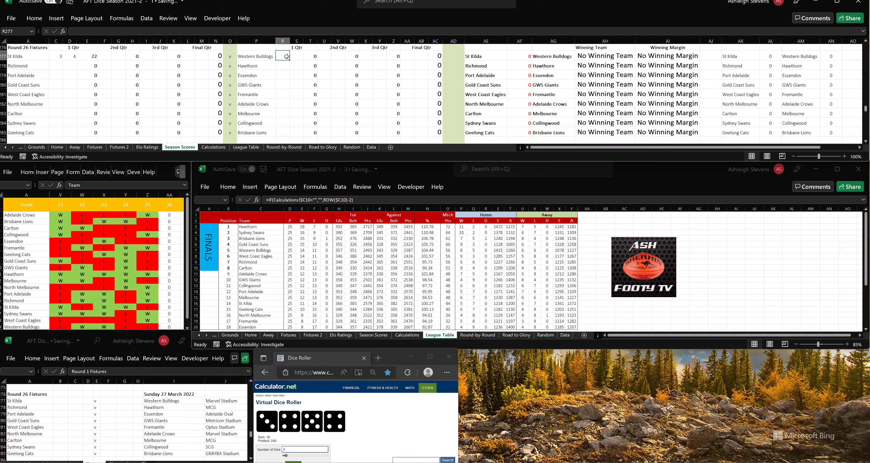
pyautogui.write('5')
pyautogui.press('Tab')
pyautogui.write('4')
pyautogui.press('Tab')
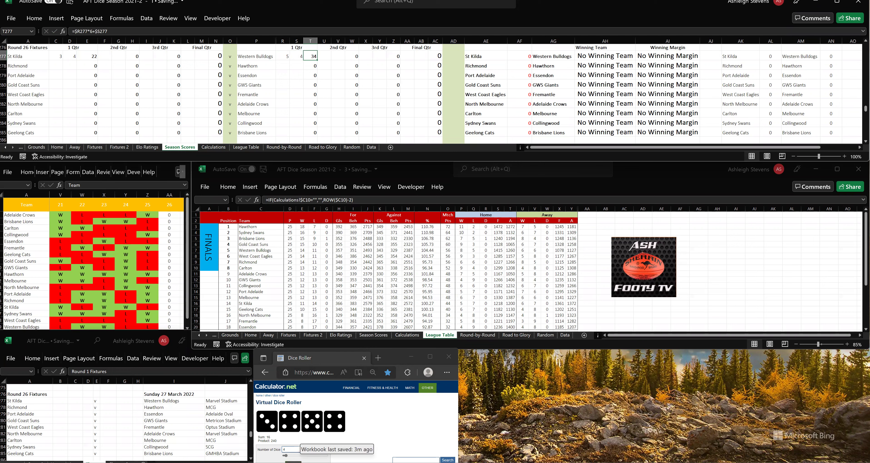
# Roll the four virtual dice and enter St Kilda's second-quarter score as 7 goals and 6 behinds
pyautogui.scroll(-1, 293, 449)
pyautogui.click(293, 457)
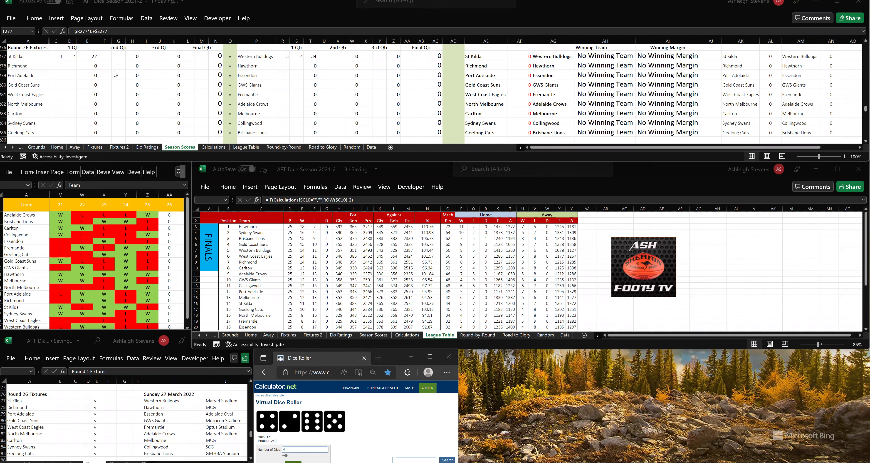
pyautogui.click(106, 57)
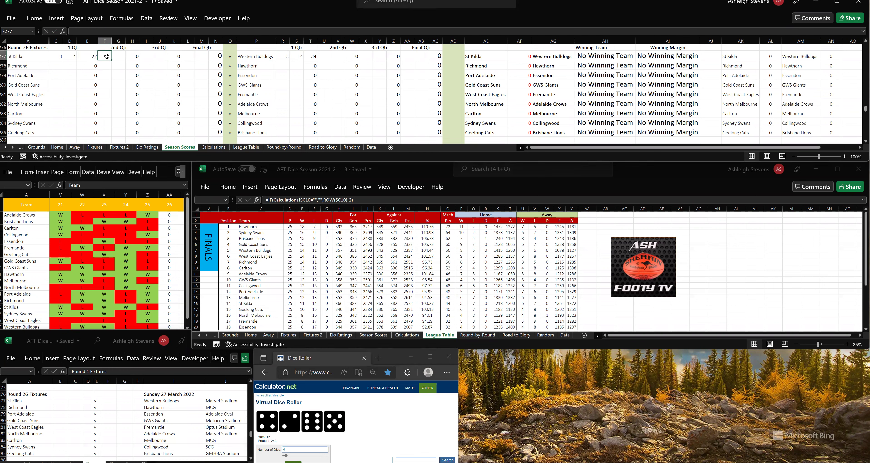
pyautogui.write('7')
pyautogui.press('Tab')
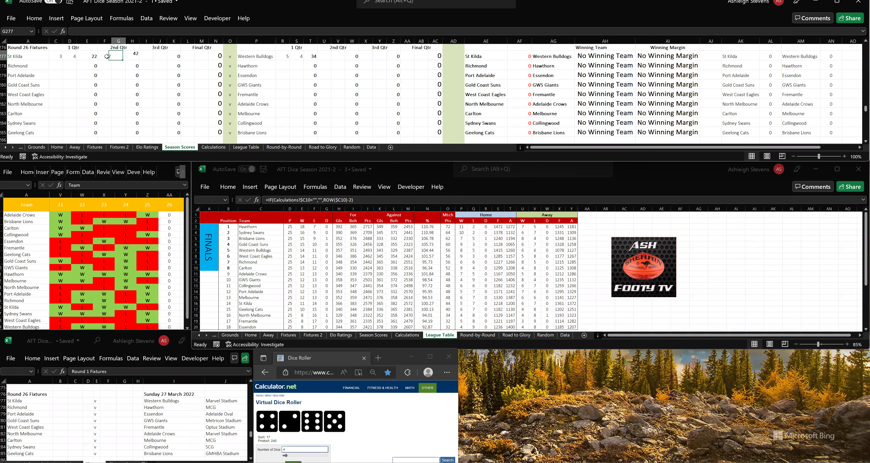
pyautogui.write('6')
pyautogui.press('Tab')
# Enter Western Bulldogs' second-quarter score as 11 goals and 9 behinds
pyautogui.click(326, 57)
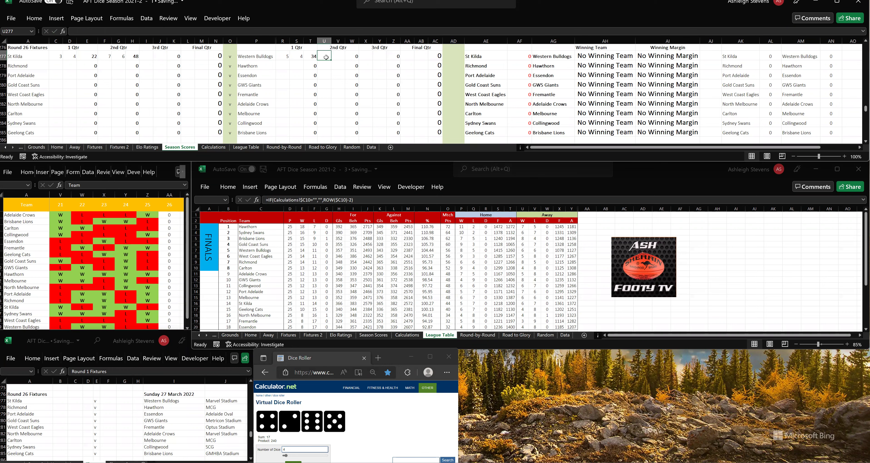
pyautogui.write('11')
pyautogui.press('Tab')
pyautogui.write('9')
pyautogui.press('Tab')
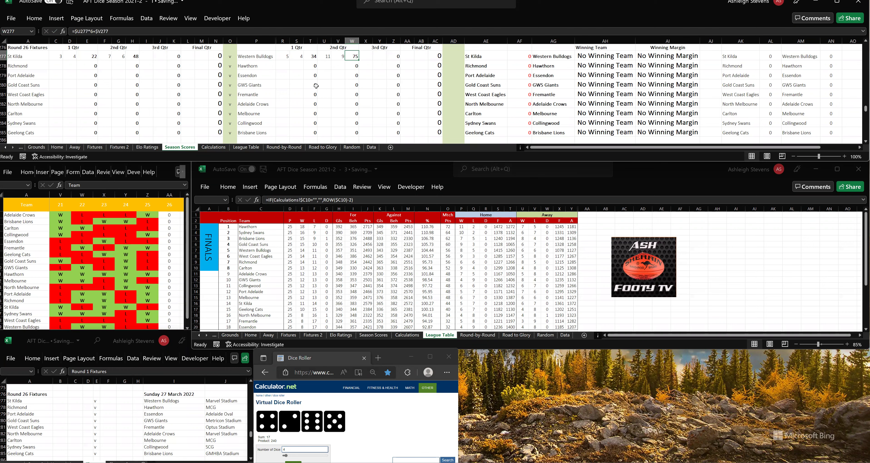
# Roll the four virtual dice and enter St Kilda's third-quarter score as 13 goals and 7 behinds
pyautogui.click(295, 449)
pyautogui.press('Return')
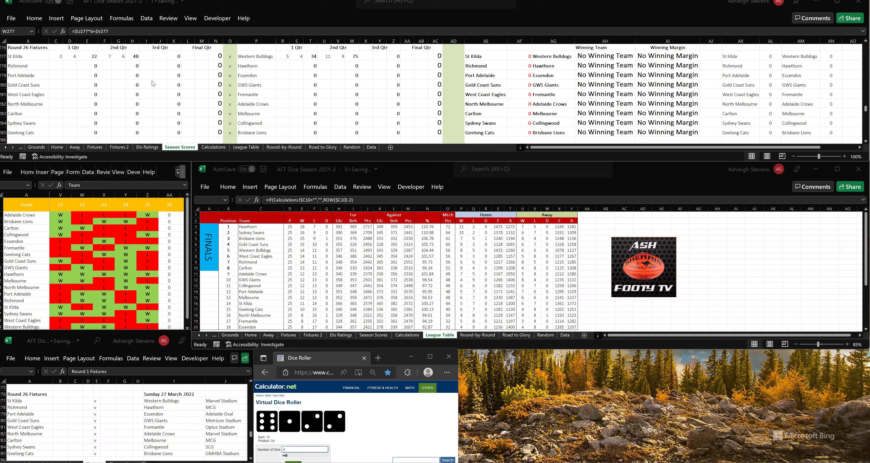
pyautogui.click(145, 57)
pyautogui.click(145, 57)
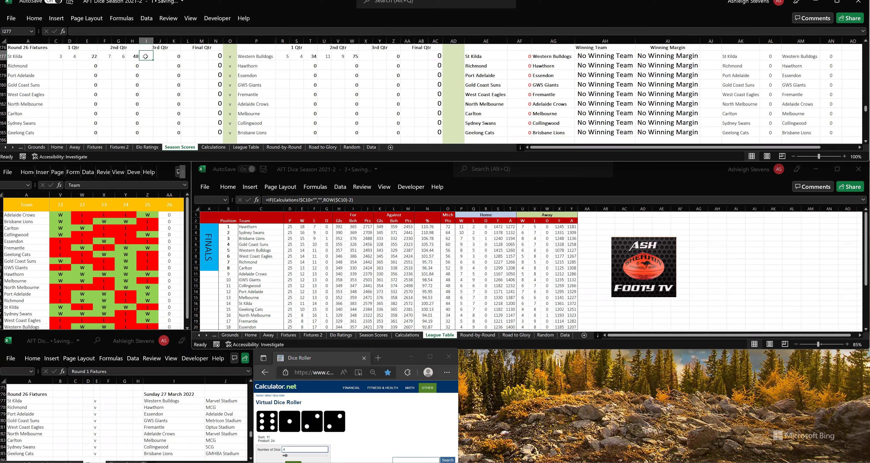
pyautogui.write('13')
pyautogui.press('Tab')
pyautogui.write('7')
pyautogui.press('Tab')
# Enter Western Bulldogs' third-quarter score as 13 goals and 11 behinds
pyautogui.click(368, 55)
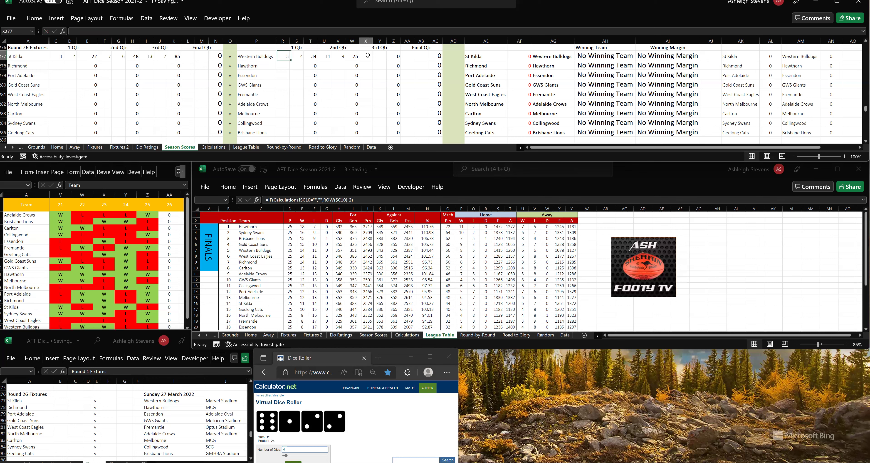
pyautogui.write('13')
pyautogui.press('Tab')
pyautogui.write('11')
pyautogui.press('Tab')
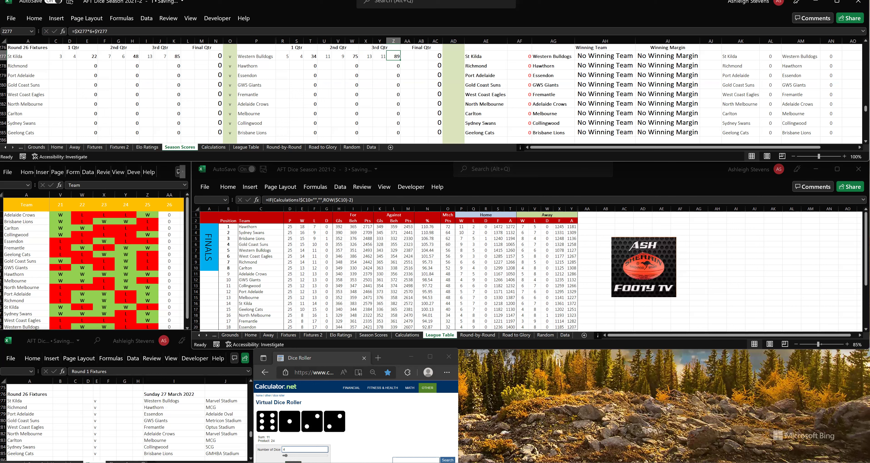
# Roll the four virtual dice and enter St Kilda's final-quarter score as 18 goals and 12 behinds
pyautogui.click(293, 460)
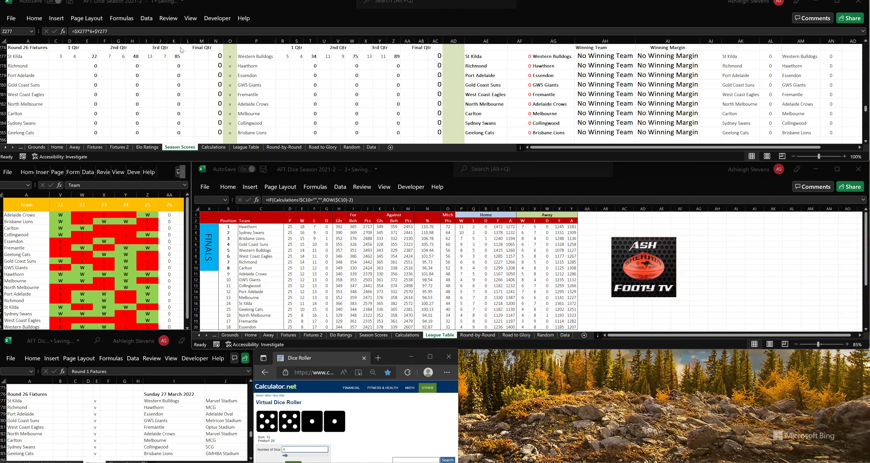
pyautogui.click(186, 56)
pyautogui.click(188, 57)
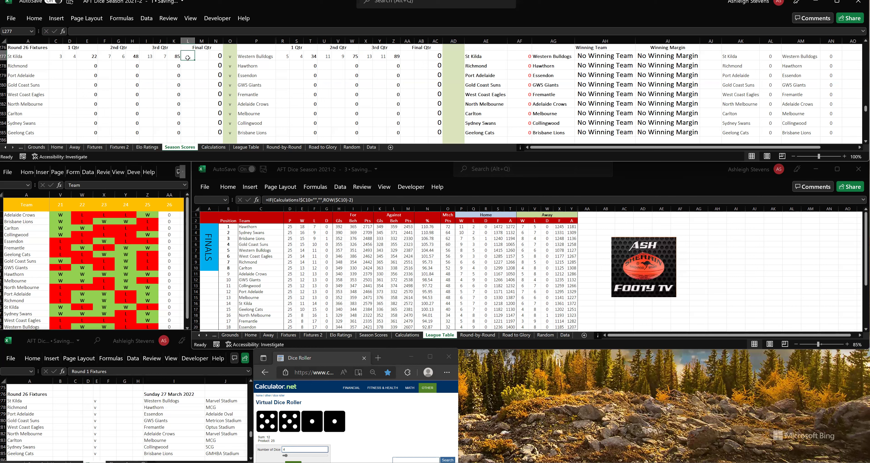
pyautogui.write('18')
pyautogui.press('Tab')
pyautogui.write('12')
pyautogui.press('Tab')
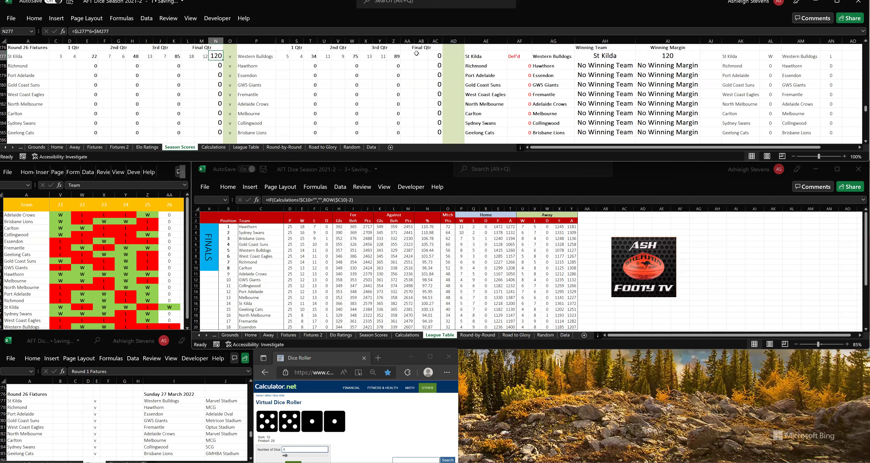
# Enter Western Bulldogs' final-quarter score as 14 goals and 12 behinds
pyautogui.click(408, 56)
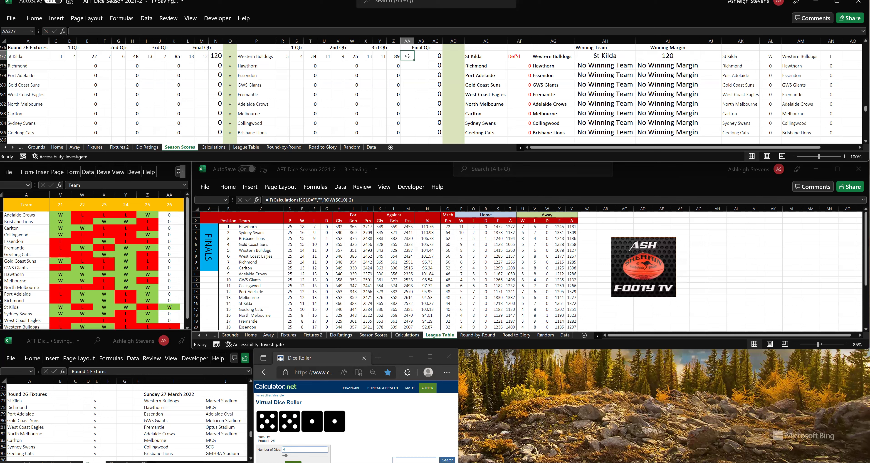
pyautogui.write('14')
pyautogui.press('Tab')
pyautogui.write('12')
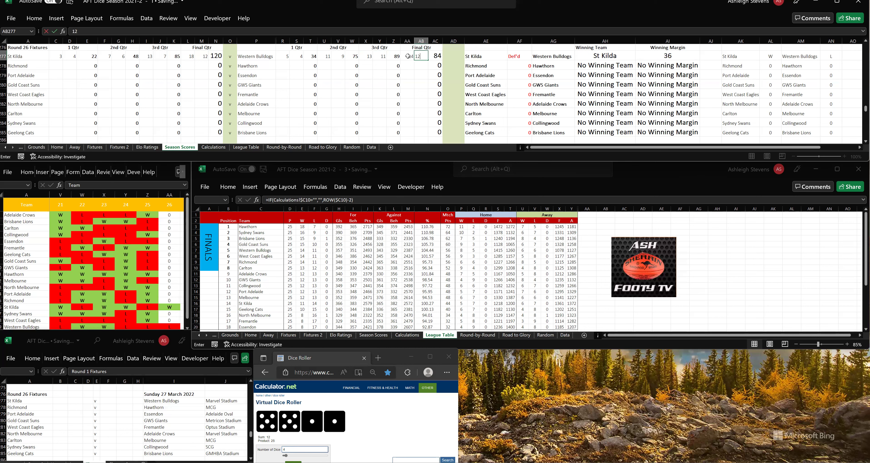
pyautogui.press('Tab')
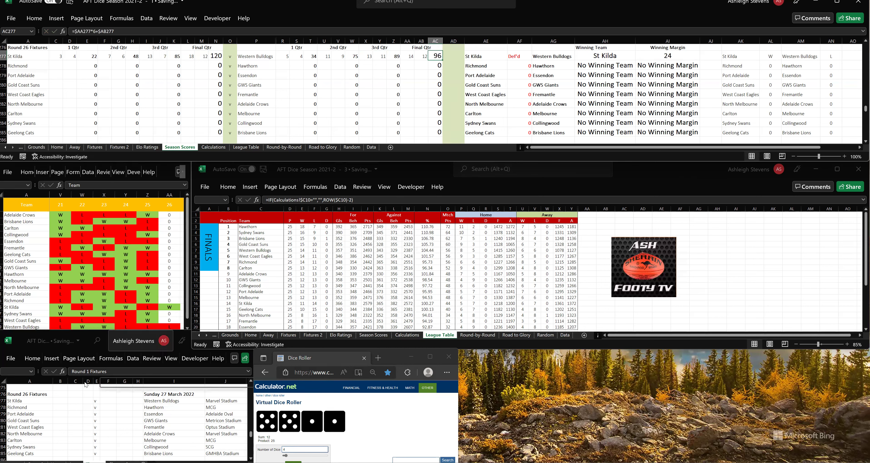
# In the fixtures window, copy the score formulas from an earlier match row into B277:H277 for St Kilda v Western Bulldogs
pyautogui.click(66, 397)
pyautogui.scroll(1, 69, 402)
pyautogui.moveTo(70, 402); pyautogui.dragTo(139, 402)
pyautogui.hotkey('ctrl', 'c')
pyautogui.click(61, 420)
pyautogui.hotkey('ctrl', 'v')
pyautogui.scroll(-1, 129, 432)
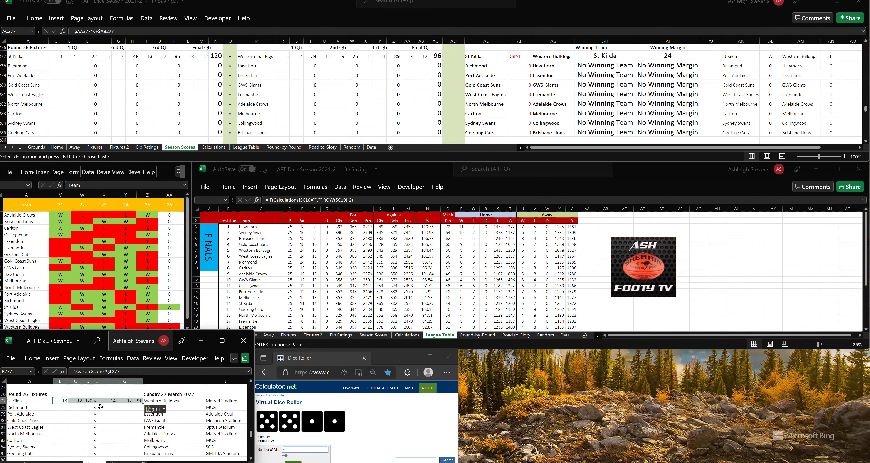
# In the pasted fixture row, remove bold from Western Bulldogs' total and make St Kilda's total bold
pyautogui.click(141, 400)
pyautogui.press('Escape')
pyautogui.click(88, 400)
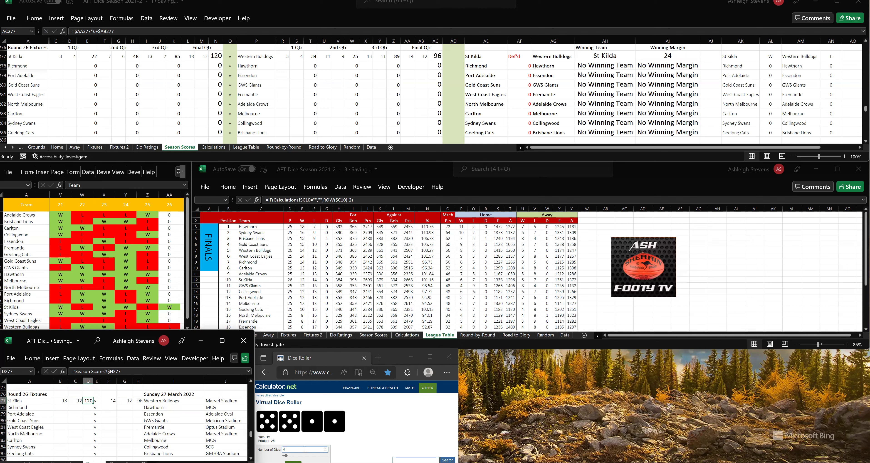
# Roll the four virtual dice and enter Richmond's first-quarter score as 6 goals and 5 behinds
pyautogui.click(290, 460)
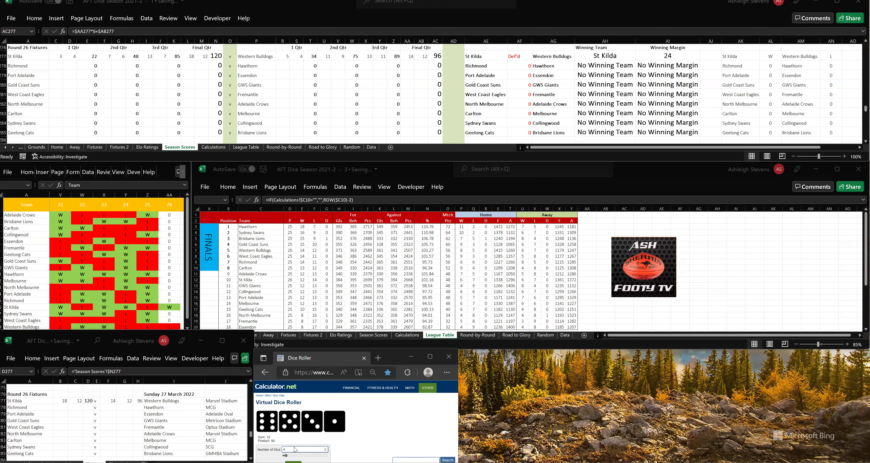
pyautogui.click(53, 65)
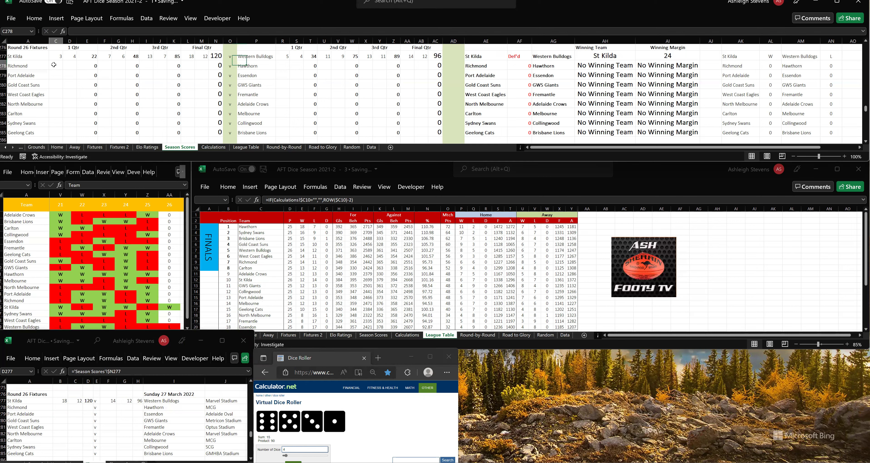
pyautogui.write('6')
pyautogui.press('Tab')
pyautogui.write('5')
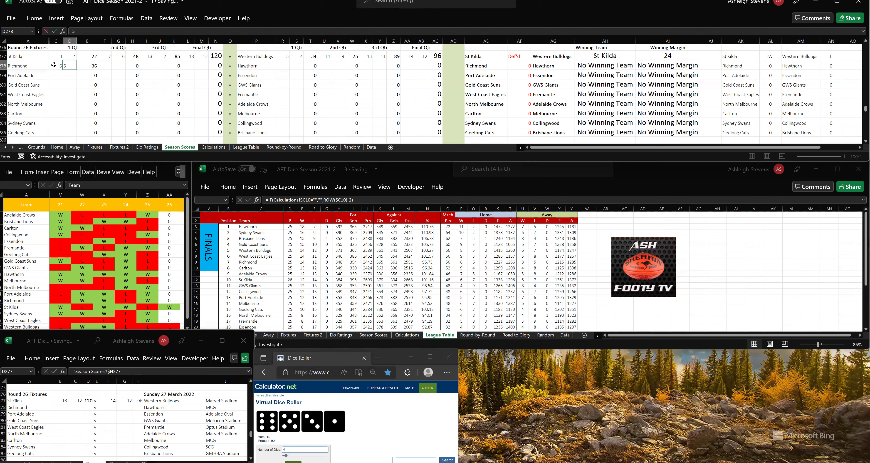
pyautogui.press('Tab')
# Enter Hawthorn's first-quarter score against Richmond as 3 goals and 1 behind
pyautogui.click(282, 65)
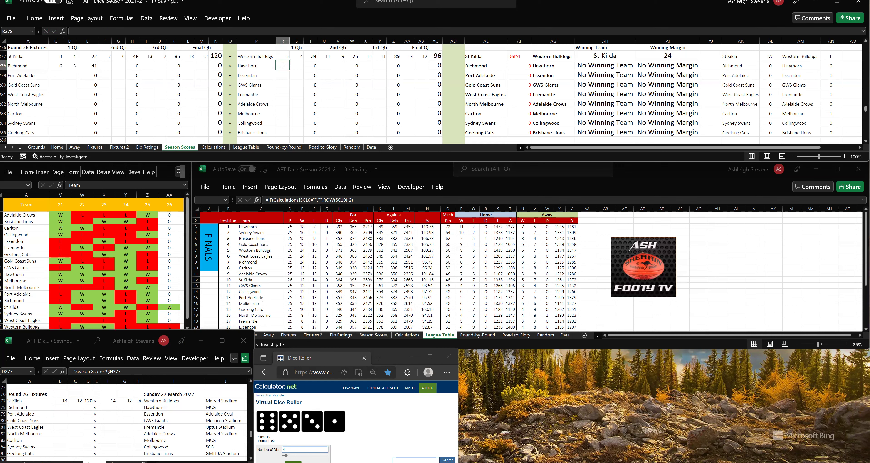
pyautogui.write('3')
pyautogui.press('Tab')
pyautogui.write('1')
pyautogui.press('Tab')
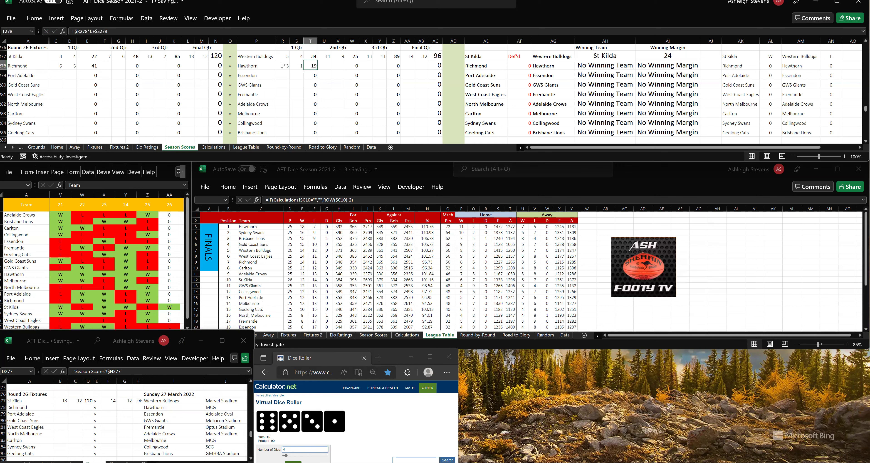
# Roll the four virtual dice and enter Richmond's second-quarter score as 7 goals and 8 behinds
pyautogui.click(298, 449)
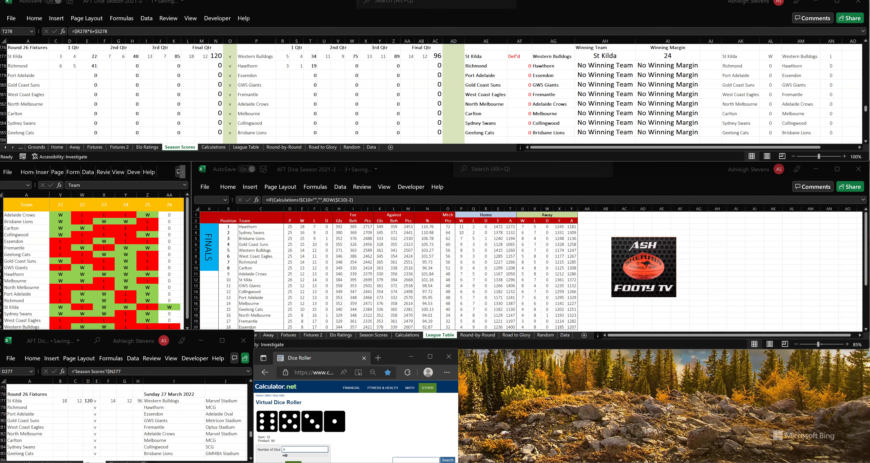
pyautogui.press('Return')
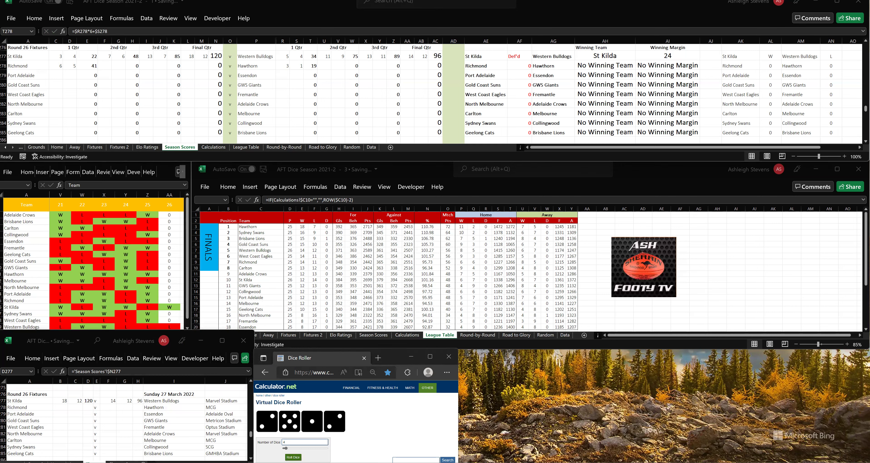
pyautogui.click(104, 66)
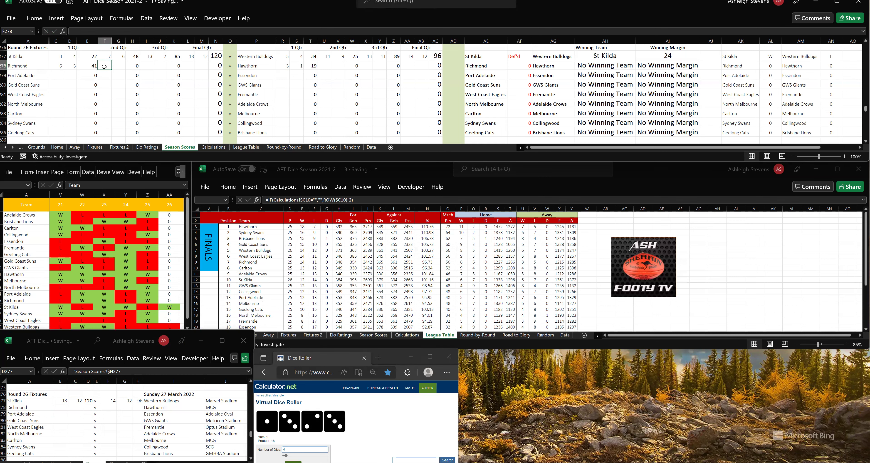
pyautogui.write('7')
pyautogui.press('Tab')
pyautogui.write('8')
pyautogui.press('Tab')
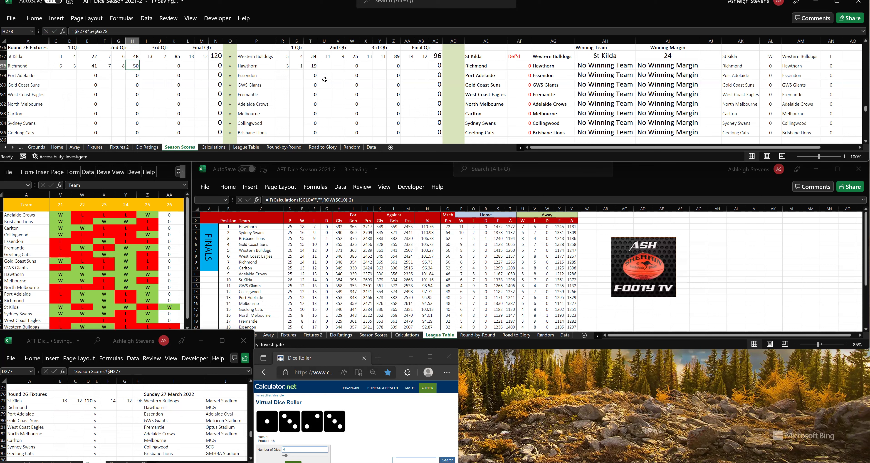
# Enter Hawthorn's second-quarter score as 5 goals and 4 behinds
pyautogui.click(326, 64)
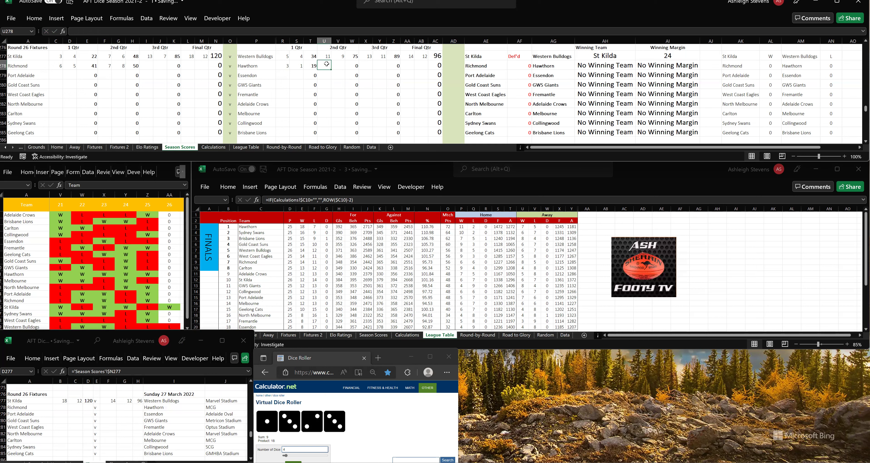
pyautogui.write('5')
pyautogui.press('Tab')
pyautogui.write('4')
pyautogui.press('Tab')
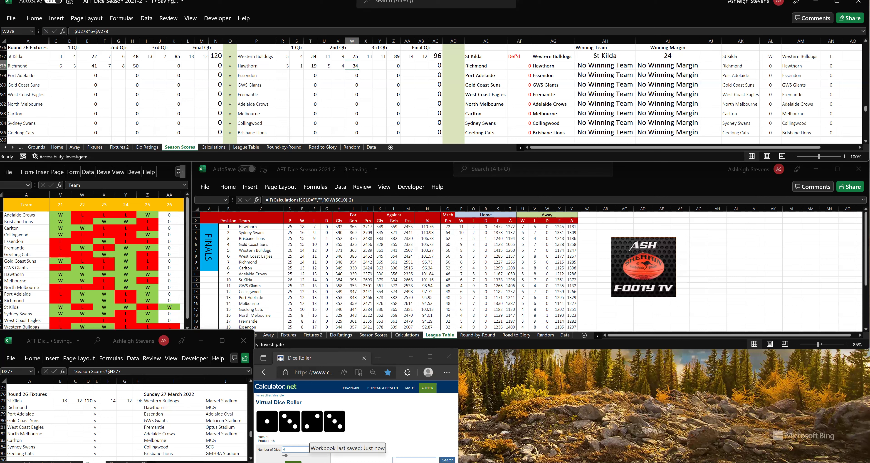
# Roll the four virtual dice and enter Richmond's third-quarter score as 8 goals and 10 behinds
pyautogui.click(293, 462)
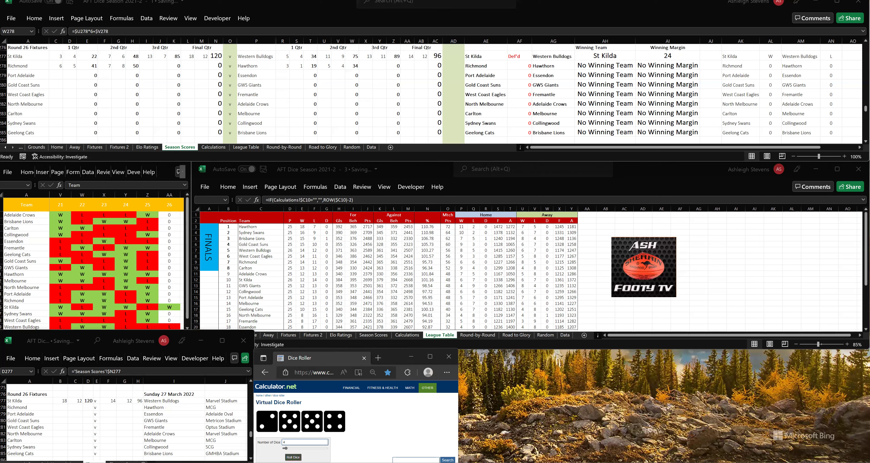
pyautogui.click(146, 64)
pyautogui.click(146, 65)
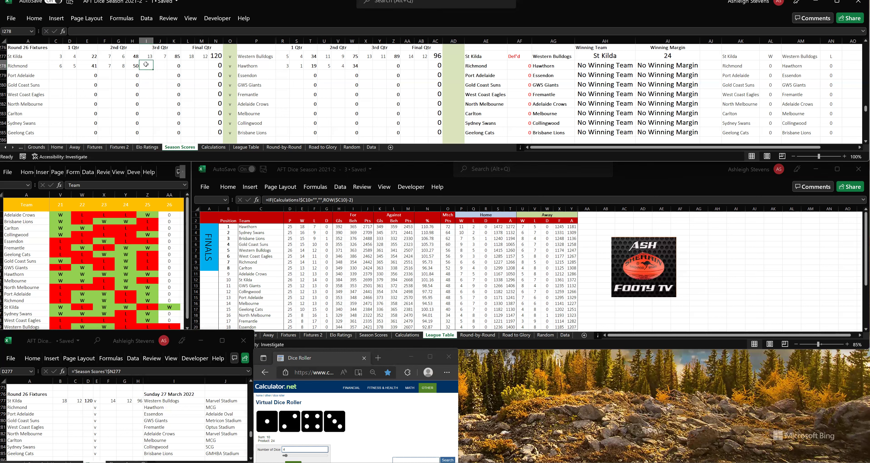
pyautogui.write('8')
pyautogui.press('Tab')
pyautogui.write('10')
pyautogui.press('Tab')
# Enter Hawthorn's third-quarter score as 9 goals and 7 behinds
pyautogui.click(367, 64)
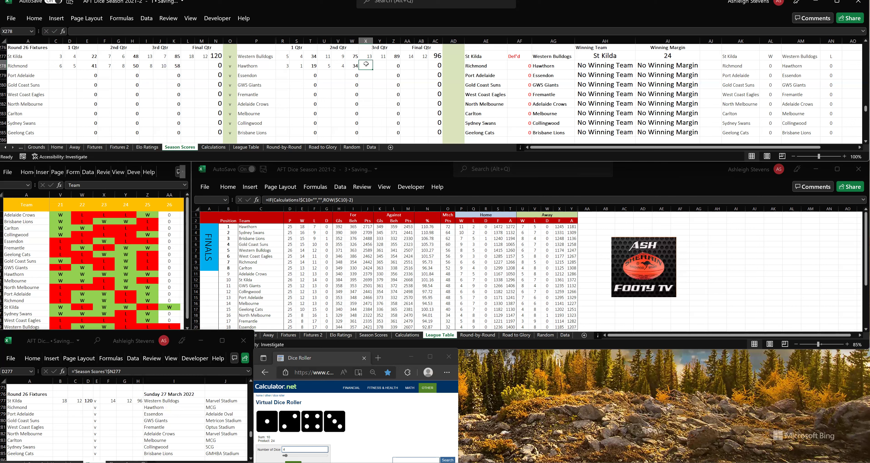
pyautogui.write('9')
pyautogui.press('Tab')
pyautogui.write('7')
pyautogui.press('Tab')
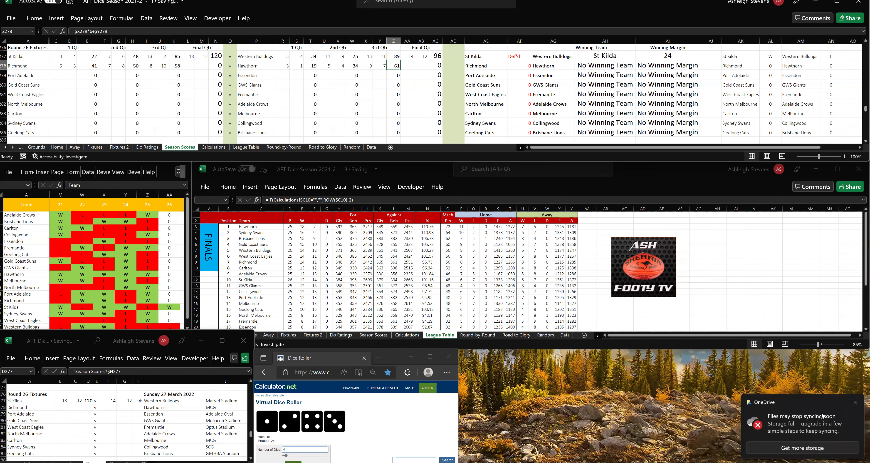
# Dismiss the OneDrive notification, roll the four virtual dice and enter Richmond's final-quarter score as 12 goals and 16 behinds
pyautogui.click(855, 402)
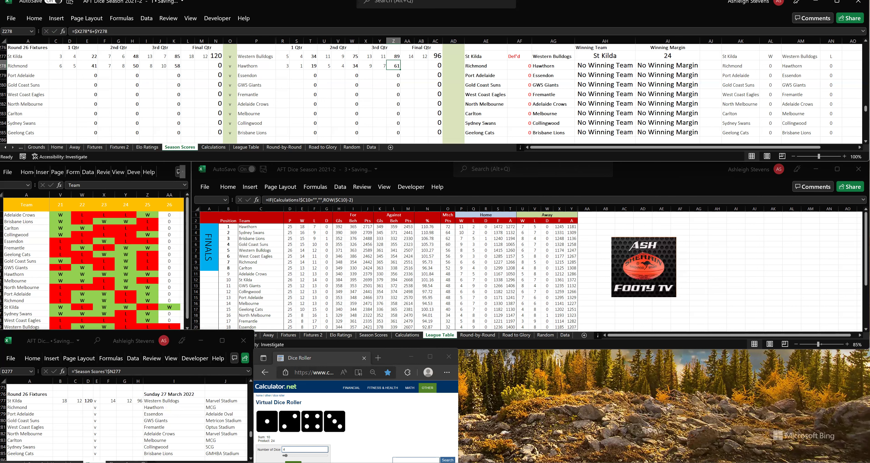
pyautogui.click(293, 461)
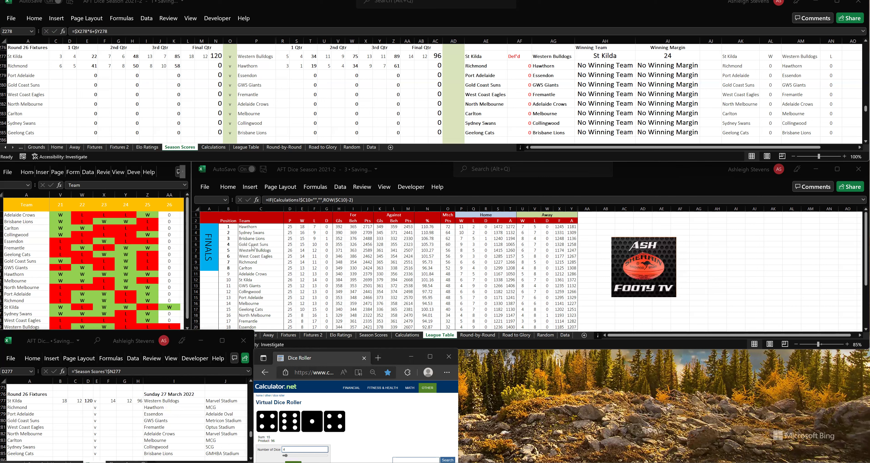
pyautogui.click(187, 66)
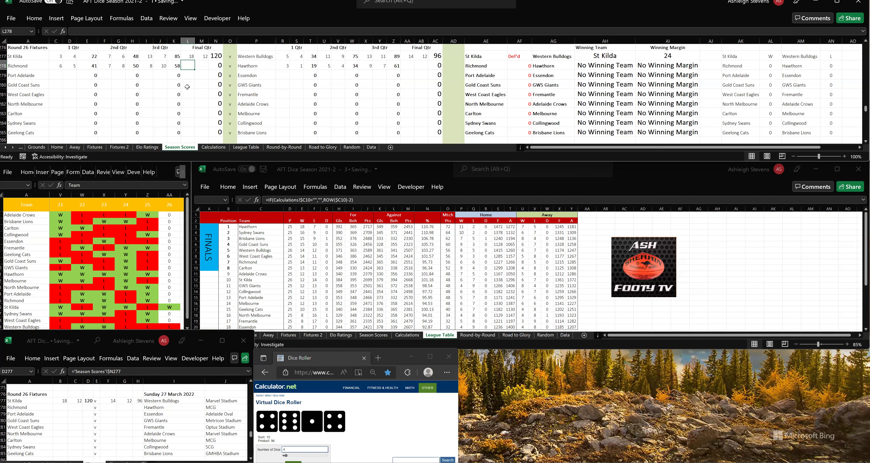
pyautogui.write('12')
pyautogui.press('Tab')
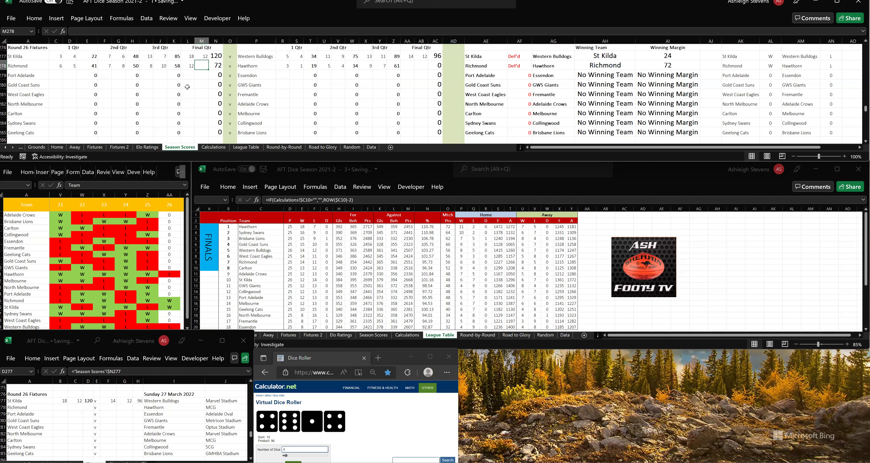
pyautogui.write('16')
pyautogui.press('Tab')
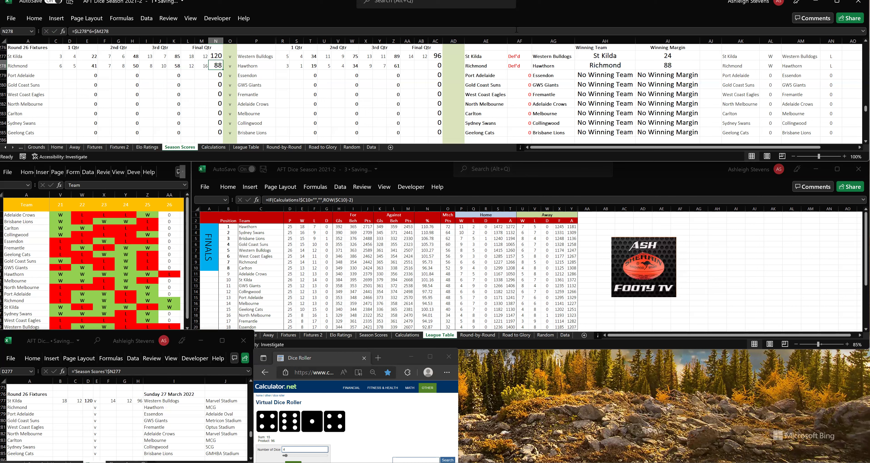
# Enter Hawthorn's final-quarter score as 10 goals and 11 behinds
pyautogui.click(408, 64)
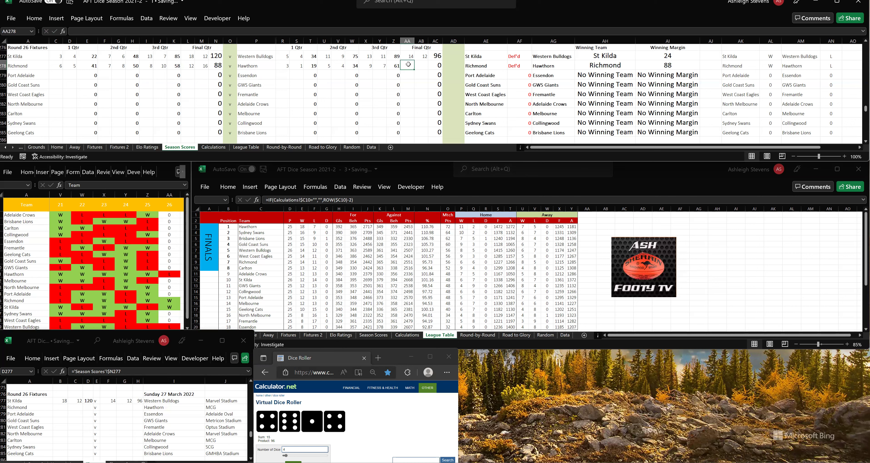
pyautogui.write('10')
pyautogui.press('Tab')
pyautogui.write('11')
pyautogui.press('Tab')
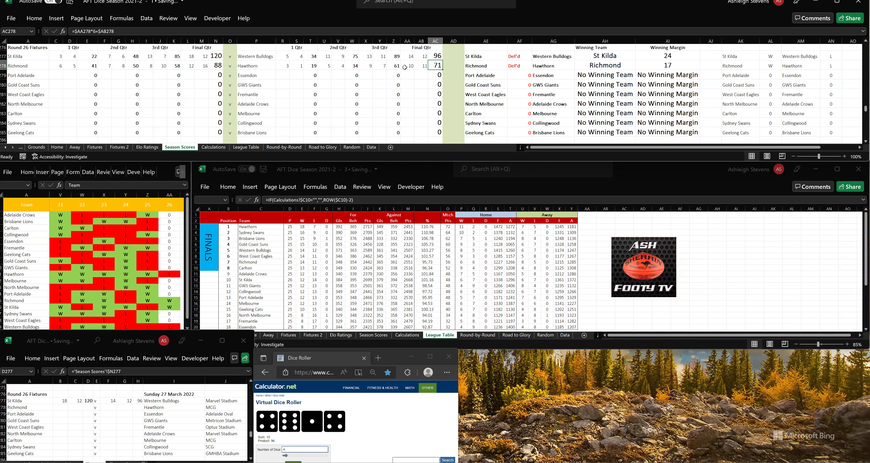
# Copy the linked score cells of the St Kilda v Western Bulldogs fixture to the Richmond v Hawthorn row in the Round 26 fixtures
pyautogui.click(69, 401)
pyautogui.moveTo(64, 399); pyautogui.dragTo(140, 400)
pyautogui.hotkey('ctrl', 'c')
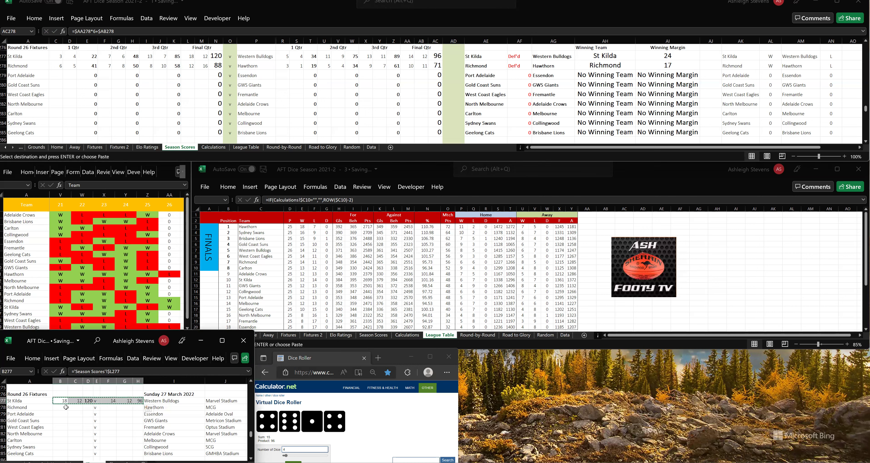
pyautogui.click(65, 407)
pyautogui.hotkey('ctrl', 'v')
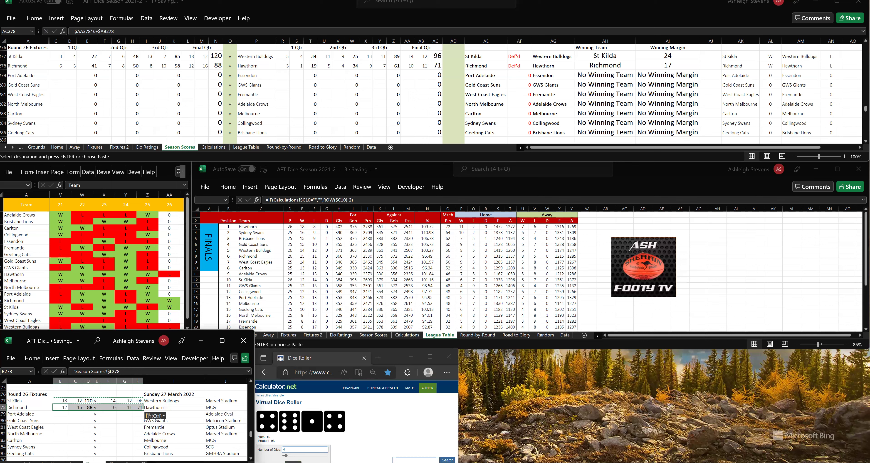
# Roll the four virtual dice and enter Port Adelaide's first-quarter score as 1 goal and 2 behinds
pyautogui.click(293, 461)
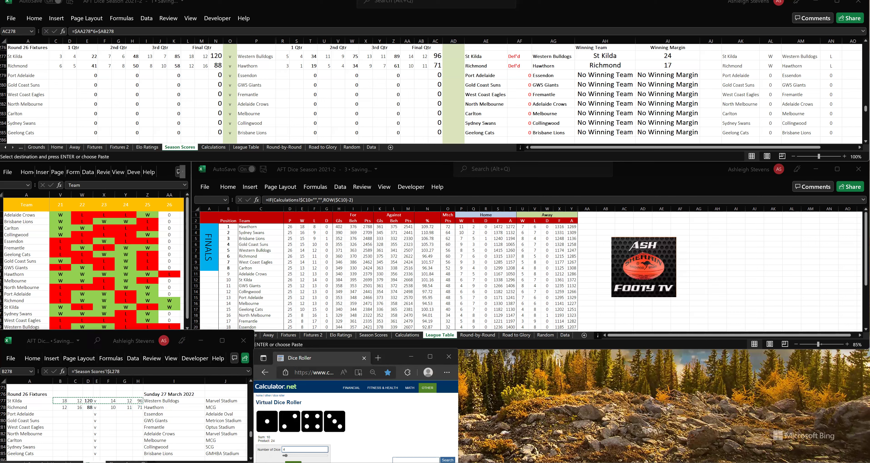
pyautogui.click(57, 75)
pyautogui.click(56, 75)
pyautogui.write('1')
pyautogui.press('Tab')
pyautogui.write('2')
pyautogui.press('Tab')
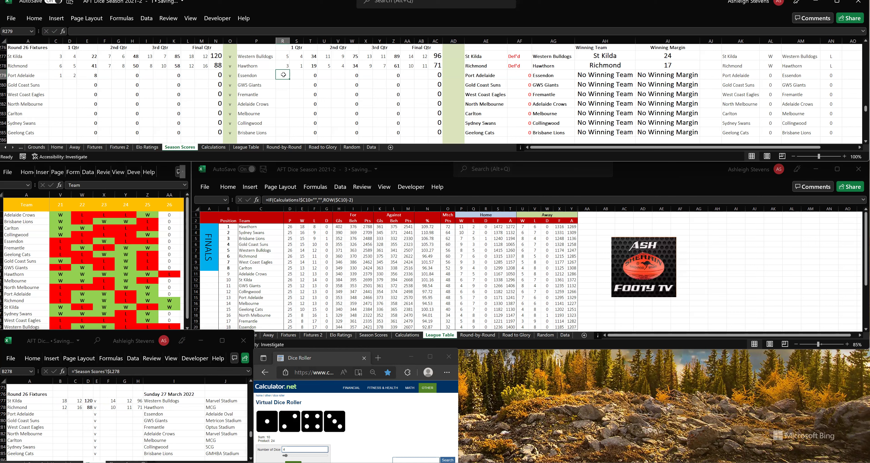
# Enter Essendon's first-quarter score as 4 goals and 3 behinds
pyautogui.write('4')
pyautogui.press('Tab')
pyautogui.write('3')
pyautogui.press('Tab')
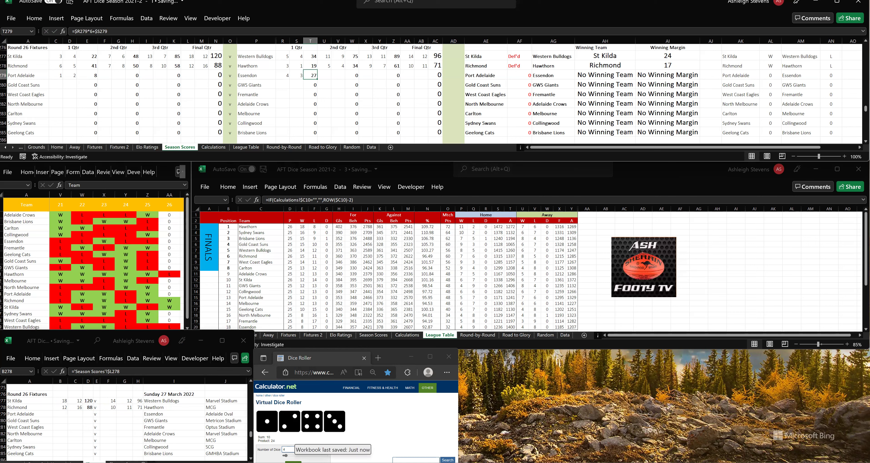
# Roll the four virtual dice and enter Port Adelaide's second-quarter score as 4 goals and 4 behinds
pyautogui.click(304, 448)
pyautogui.press('Return')
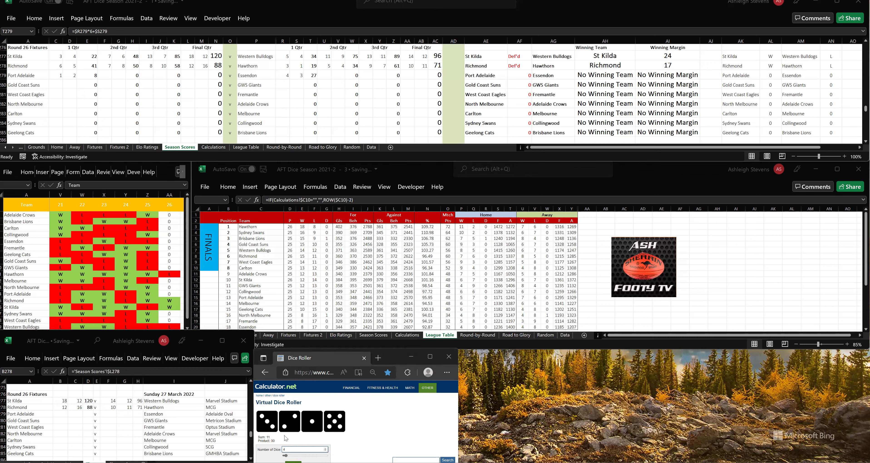
pyautogui.click(106, 77)
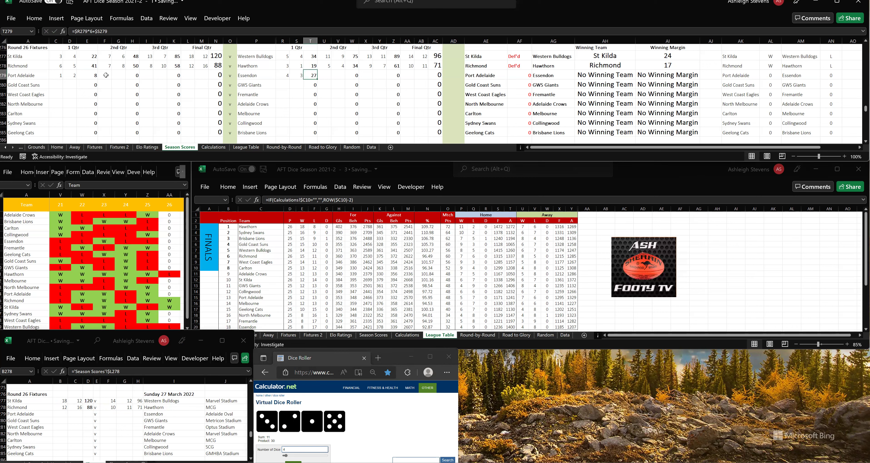
pyautogui.write('4')
pyautogui.press('Tab')
pyautogui.write('4')
pyautogui.press('Tab')
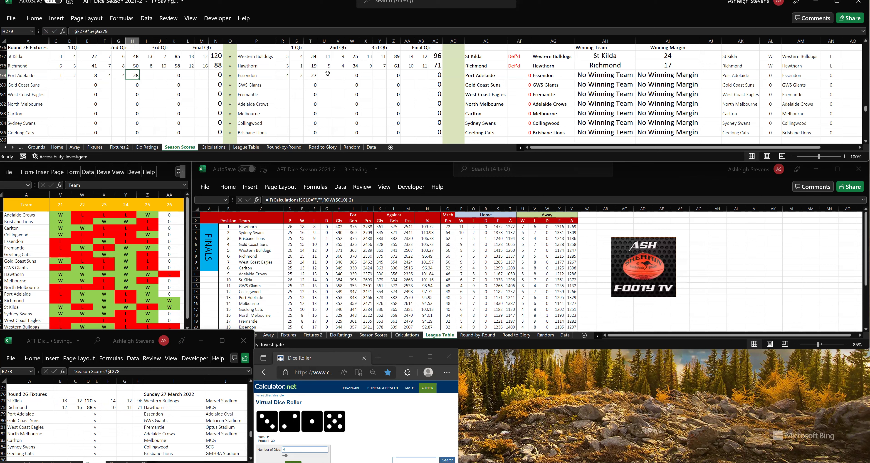
# Enter Essendon's second-quarter score as 5 goals and 8 behinds
pyautogui.click(325, 73)
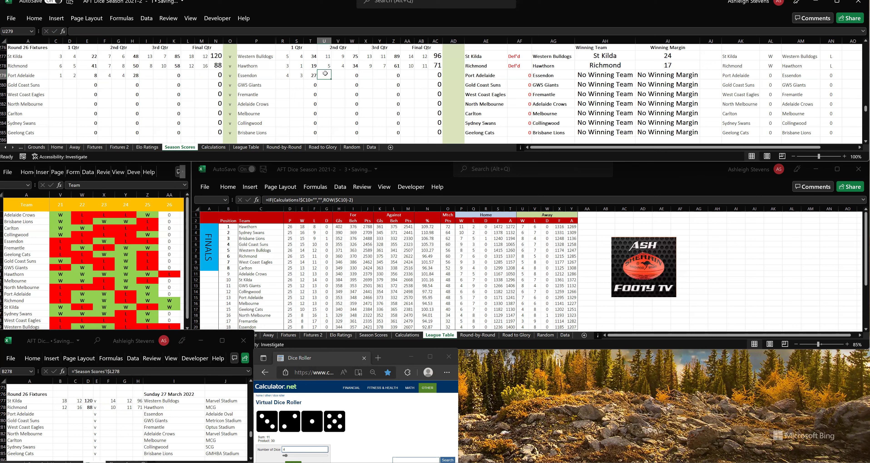
pyautogui.write('5')
pyautogui.press('Tab')
pyautogui.write('8')
pyautogui.press('Tab')
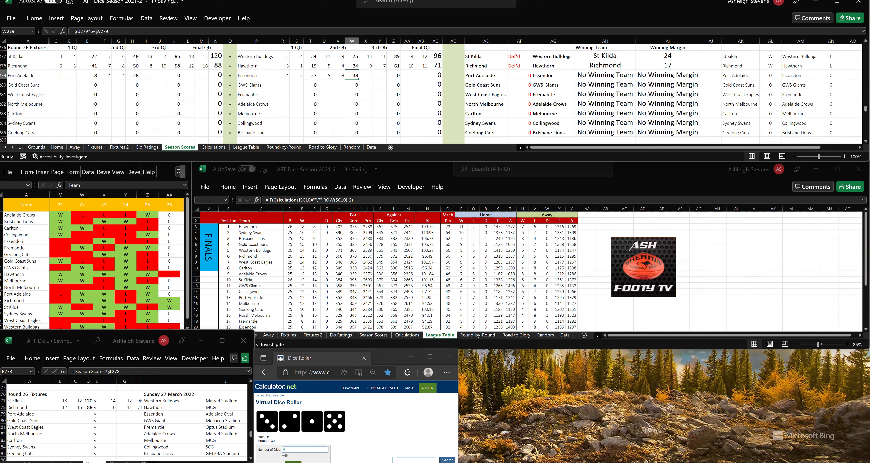
# Roll the four virtual dice and enter Port Adelaide's third-quarter score as 10 goals and 7 behinds
pyautogui.click(294, 461)
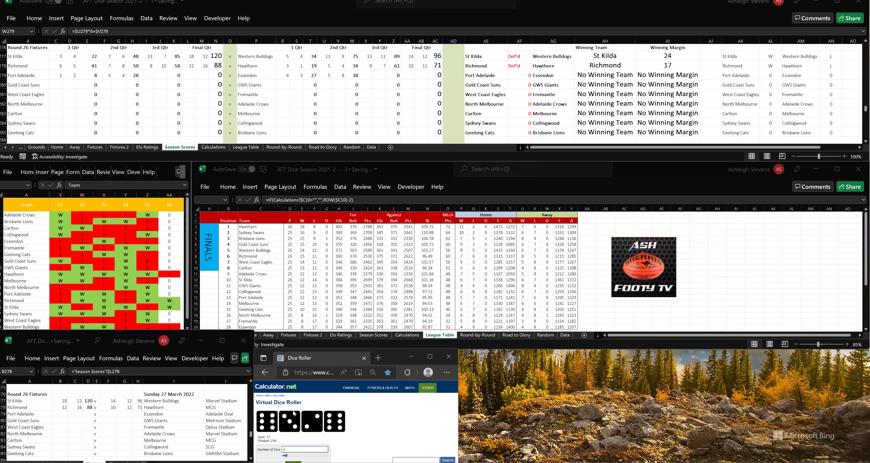
pyautogui.click(146, 75)
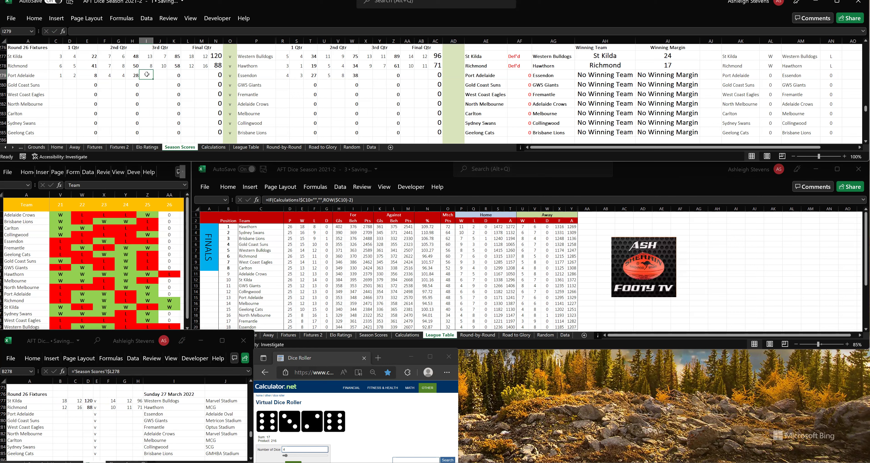
pyautogui.write('10')
pyautogui.press('Tab')
pyautogui.write('7')
pyautogui.press('Tab')
# Enter Essendon's third-quarter score as 7 goals and 14 behinds
pyautogui.click(367, 74)
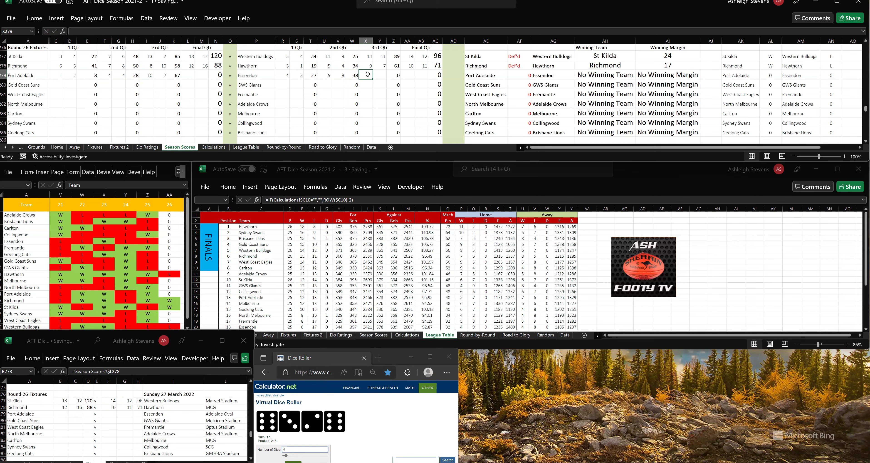
pyautogui.write('7')
pyautogui.press('Tab')
pyautogui.write('14')
pyautogui.press('Tab')
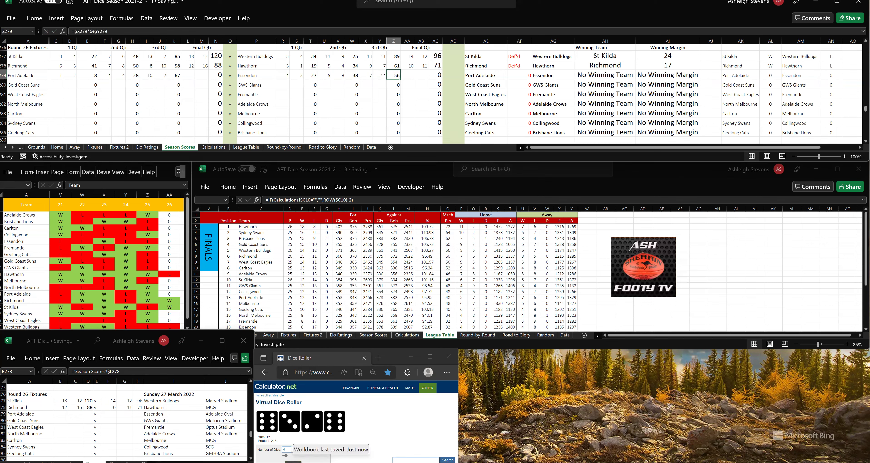
# Roll the four virtual dice and enter Port Adelaide's final-quarter score as 11 goals and 10 behinds
pyautogui.click(293, 457)
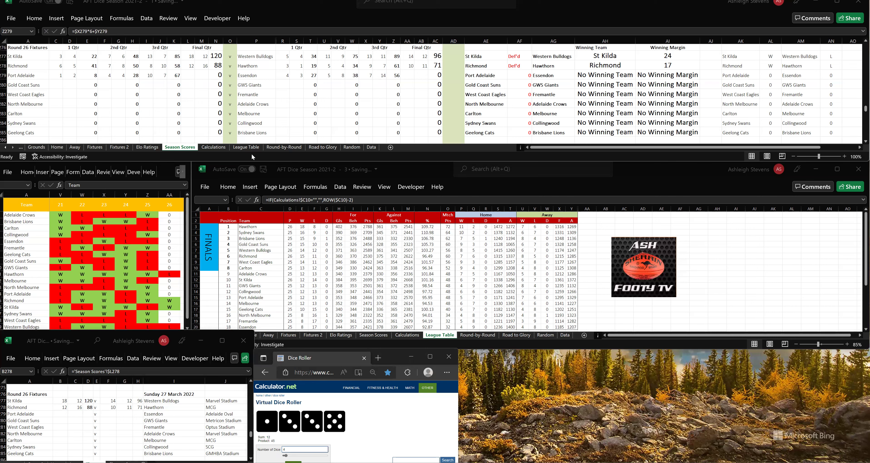
pyautogui.click(187, 74)
pyautogui.click(187, 74)
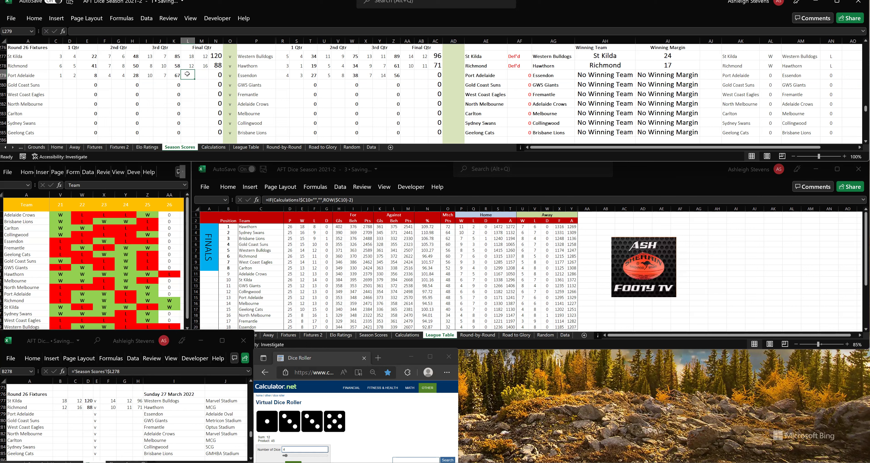
pyautogui.write('11')
pyautogui.press('Tab')
pyautogui.write('10')
pyautogui.press('Tab')
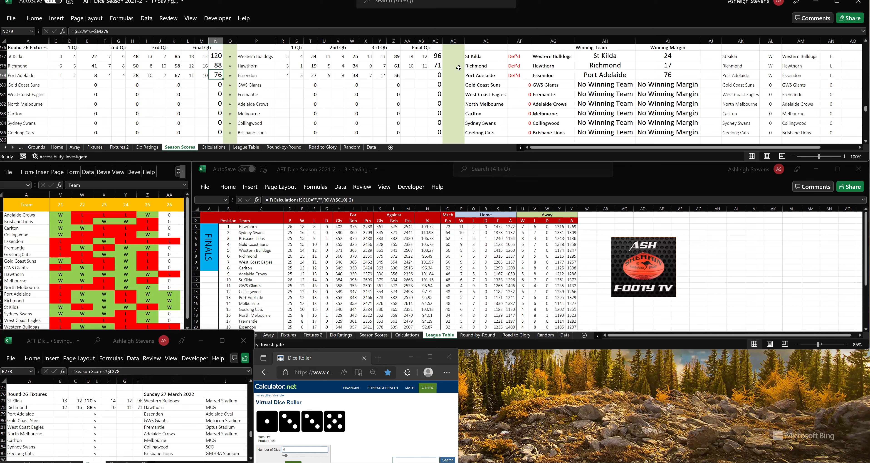
# Enter Essendon's final-quarter score as 10 goals and 19 behinds
pyautogui.click(409, 76)
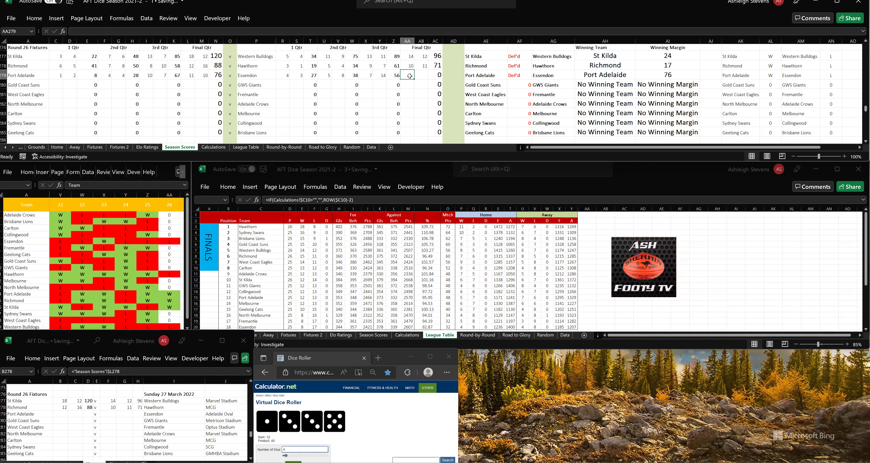
pyautogui.write('10')
pyautogui.press('Tab')
pyautogui.write('19')
pyautogui.press('Tab')
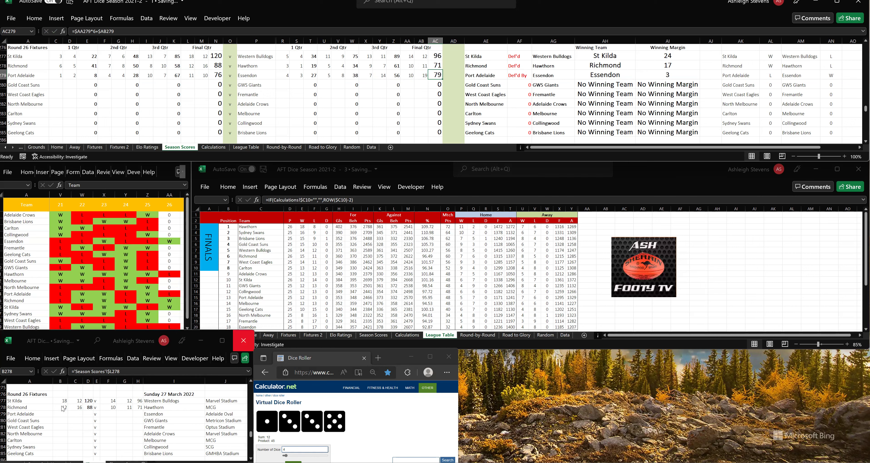
# Copy the linked score cells of the Richmond v Hawthorn fixture to the Port Adelaide v Essendon row in the Round 26 fixtures
pyautogui.click(72, 409)
pyautogui.hotkey('ctrl', 'c')
pyautogui.click(63, 412)
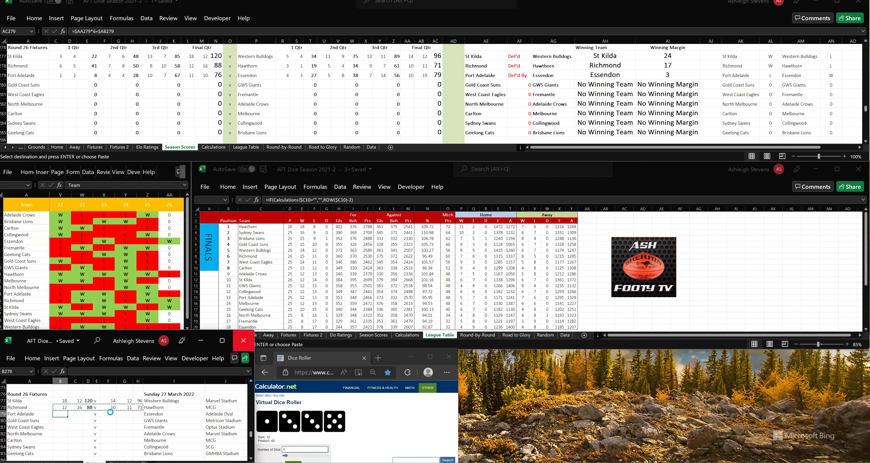
pyautogui.hotkey('ctrl', 'v')
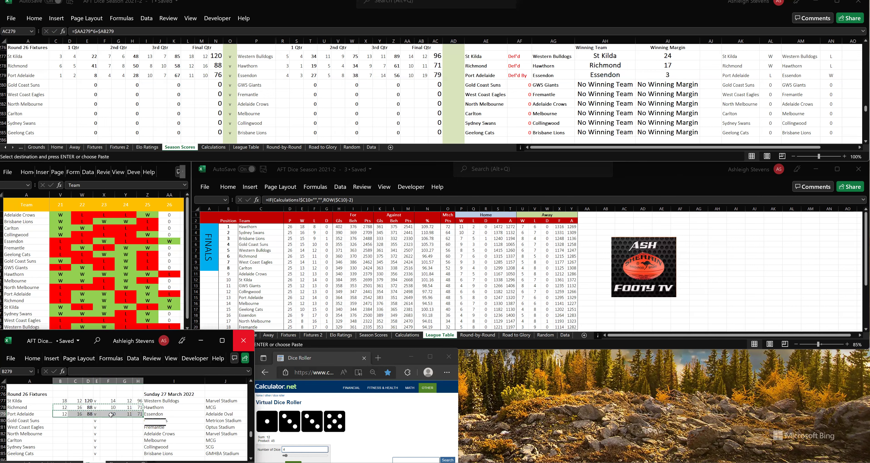
# Remove the bold from Port Adelaide's total in the fixtures and make Essendon's winning total bold
pyautogui.click(89, 414)
pyautogui.press('Escape')
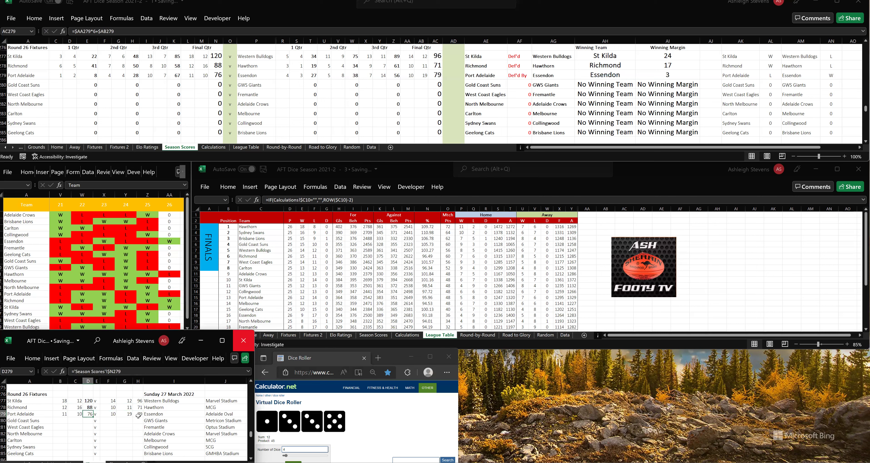
pyautogui.click(140, 413)
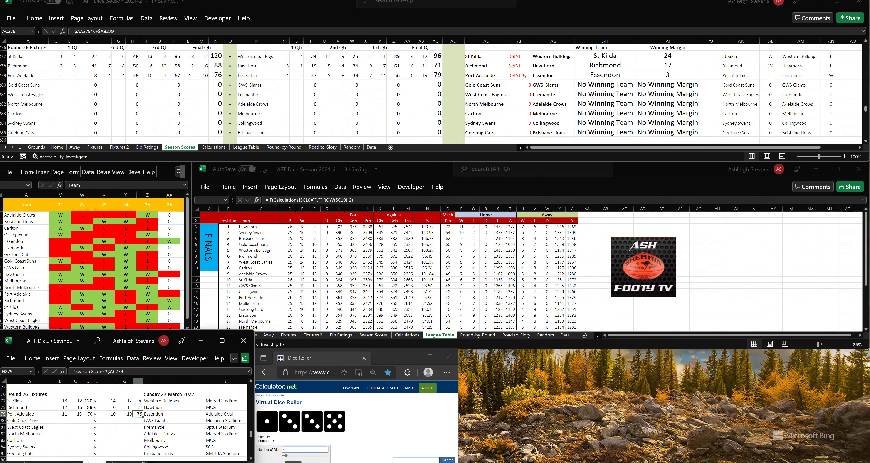
# Roll the four virtual dice and enter Gold Coast Suns' first-quarter score as 1 goal and 4 behinds
pyautogui.click(293, 461)
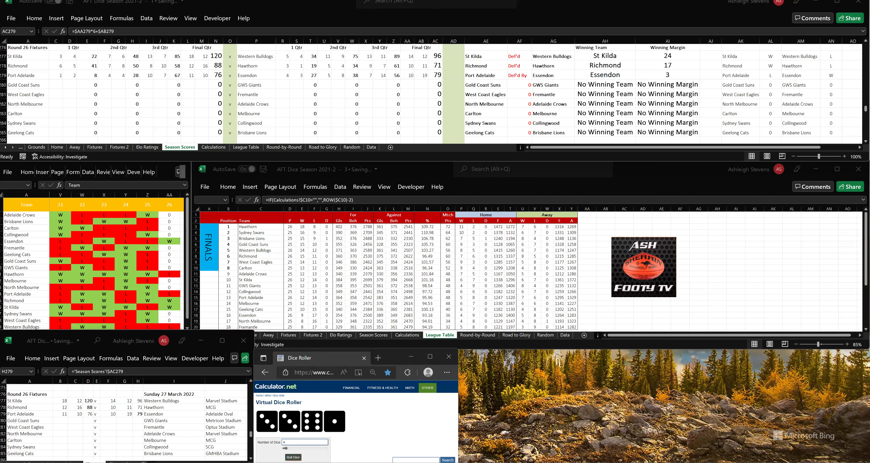
pyautogui.click(57, 85)
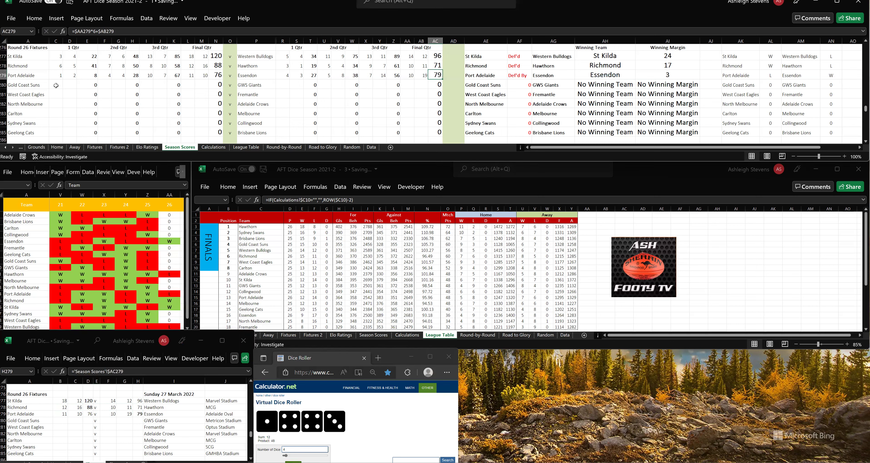
pyautogui.write('1')
pyautogui.press('Tab')
pyautogui.write('4')
pyautogui.press('Tab')
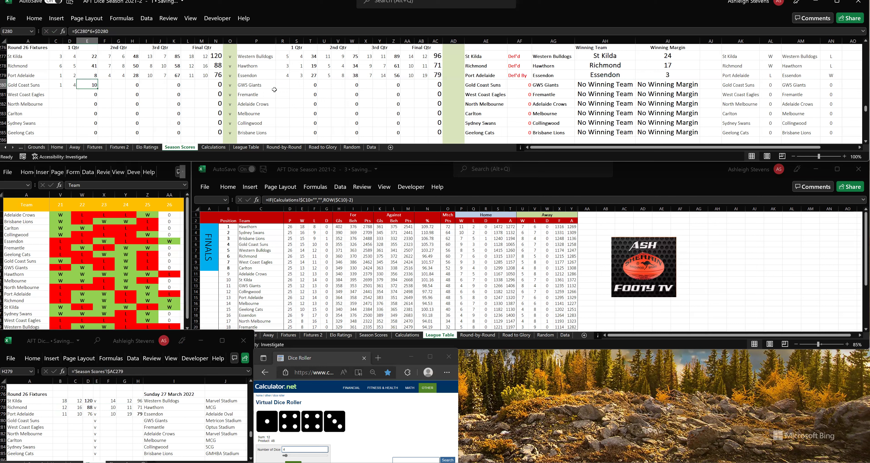
# Enter GWS Giants' first-quarter score as 4 goals and 3 behinds
pyautogui.click(282, 84)
pyautogui.write('4')
pyautogui.press('Tab')
pyautogui.write('3')
pyautogui.press('Tab')
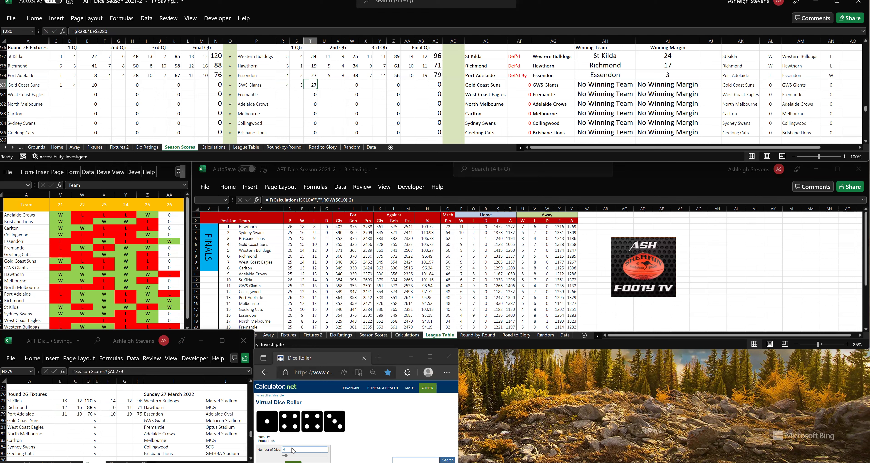
# Roll the four virtual dice and enter Gold Coast Suns' second-quarter score as 6 goals and 7 behinds
pyautogui.click(284, 449)
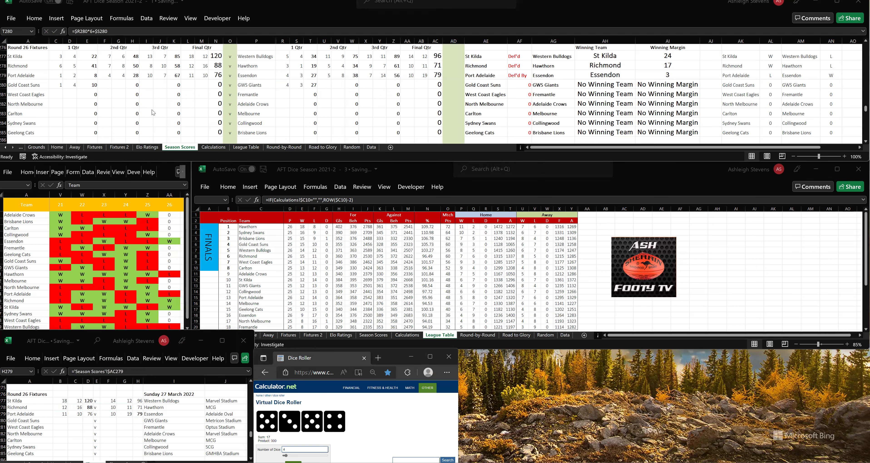
pyautogui.click(105, 84)
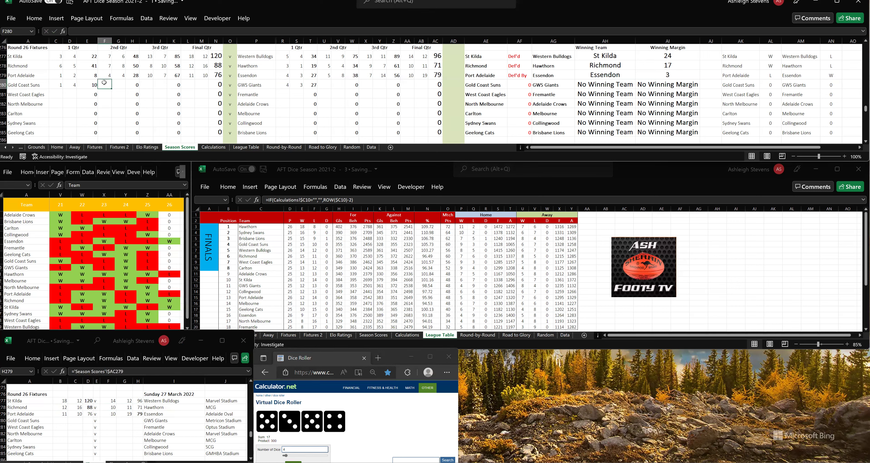
pyautogui.write('6')
pyautogui.press('Tab')
pyautogui.write('7')
pyautogui.press('Tab')
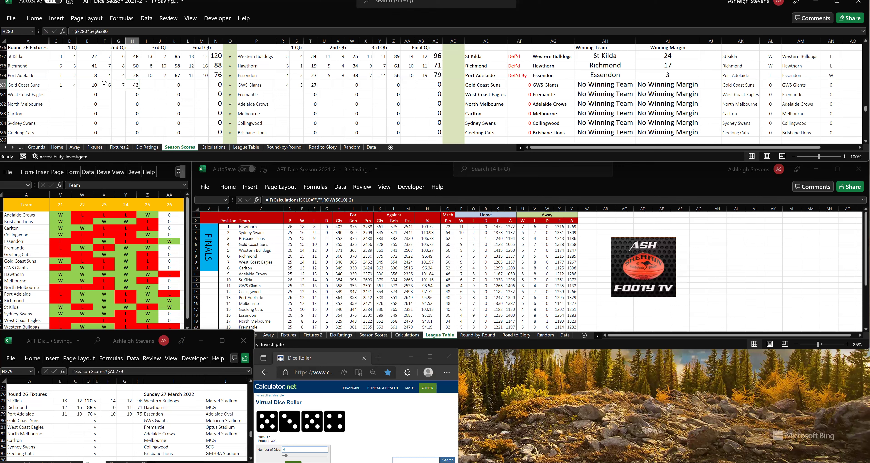
# Enter GWS Giants' second-quarter score as 9 goals and 7 behinds
pyautogui.click(325, 83)
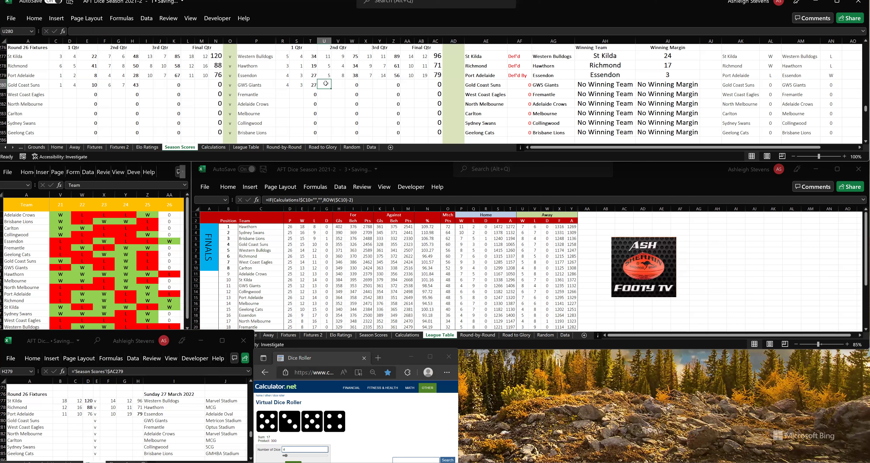
pyautogui.write('9')
pyautogui.press('Tab')
pyautogui.write('7')
pyautogui.press('Tab')
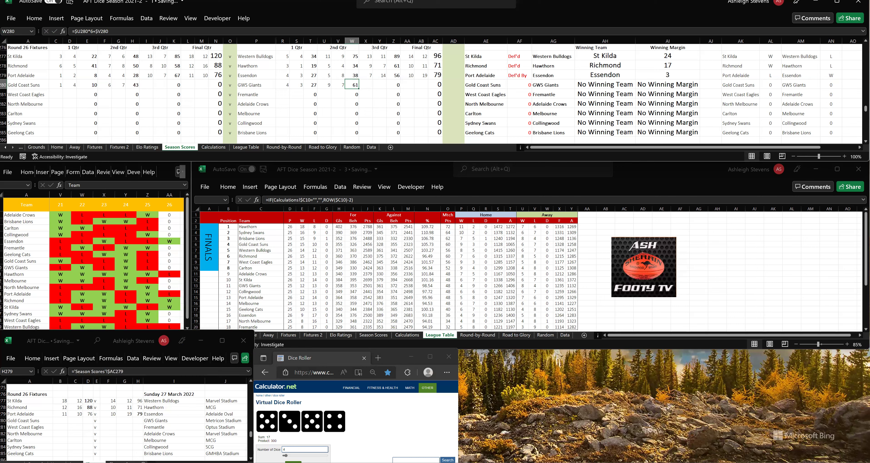
pyautogui.press('super')
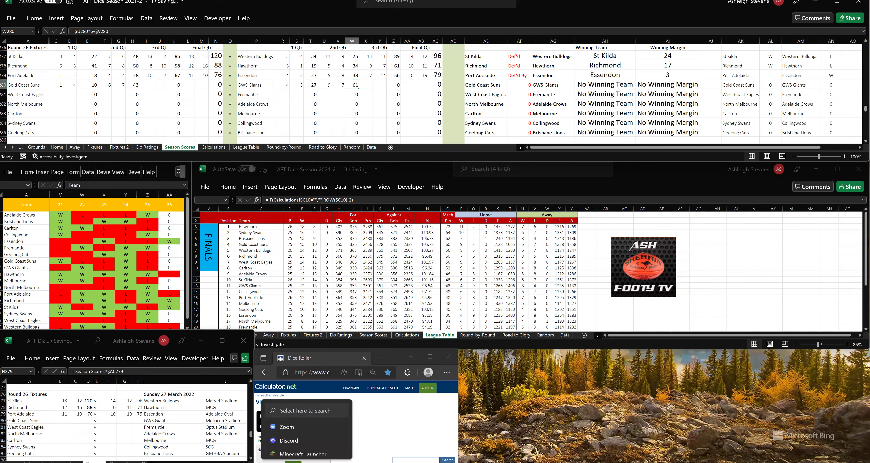
pyautogui.click(405, 444)
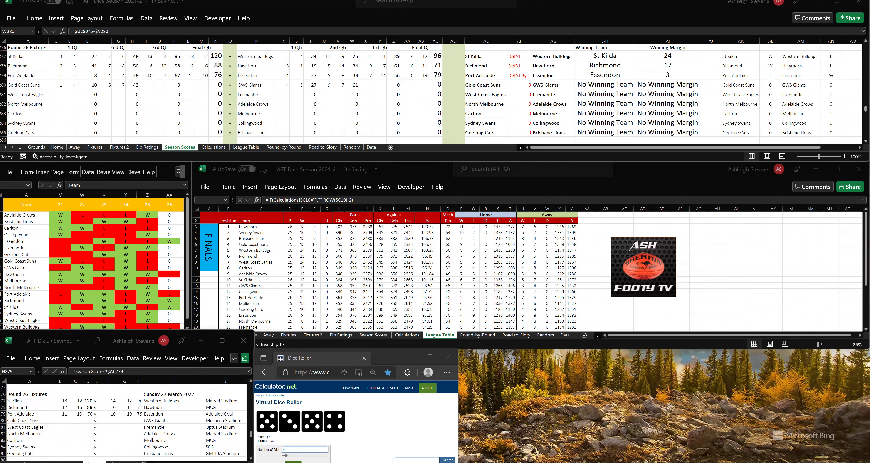
# Roll the four virtual dice and enter Gold Coast Suns' third-quarter score as 12 goals and 12 behinds
pyautogui.click(292, 461)
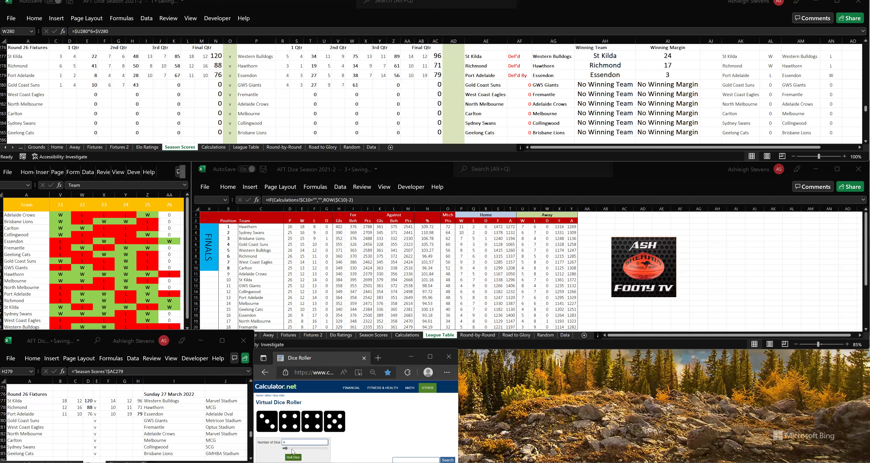
pyautogui.click(144, 84)
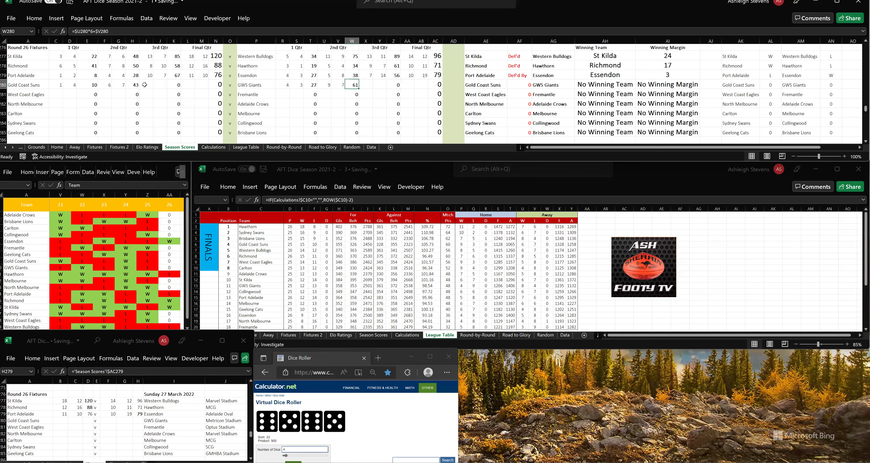
pyautogui.click(145, 84)
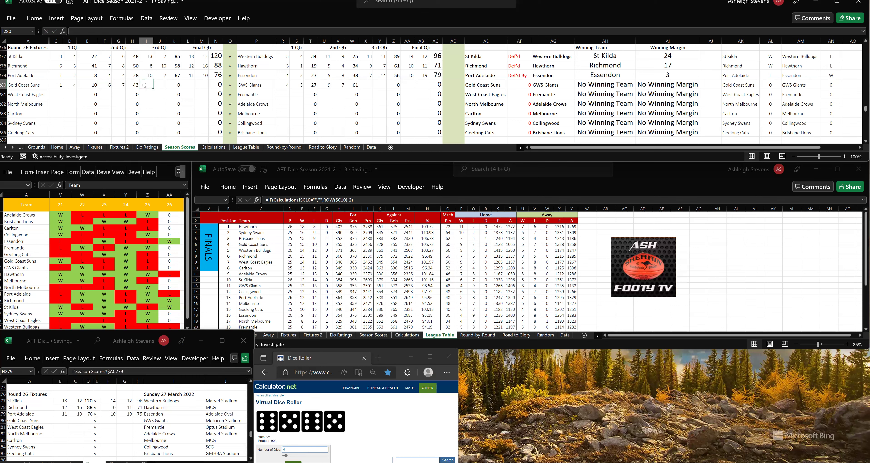
pyautogui.write('12')
pyautogui.press('Tab')
pyautogui.write('12')
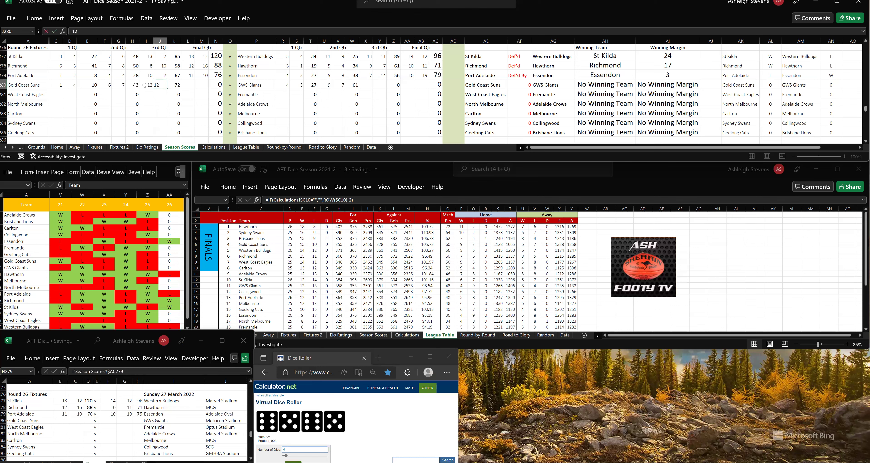
pyautogui.press('Tab')
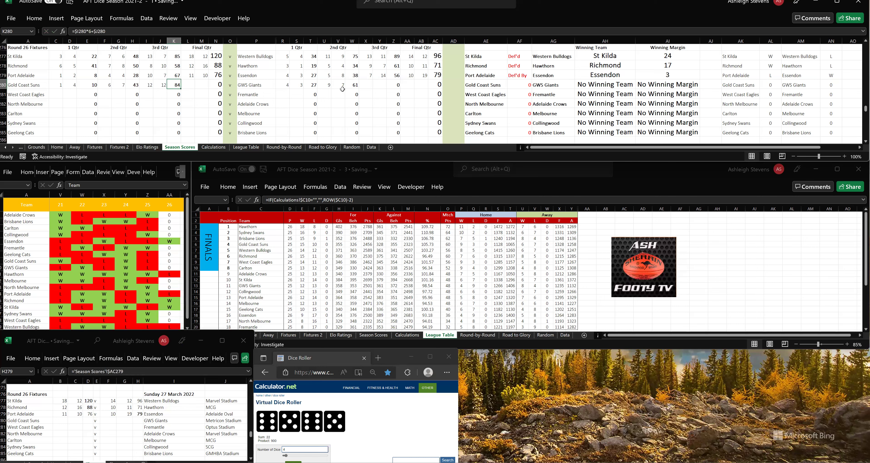
# Enter GWS Giants' third-quarter score as 15 goals and 12 behinds
pyautogui.click(369, 83)
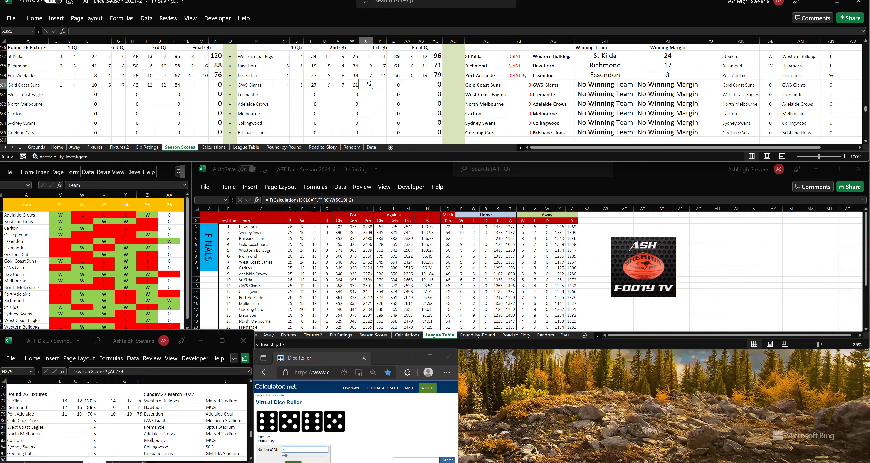
pyautogui.write('1')
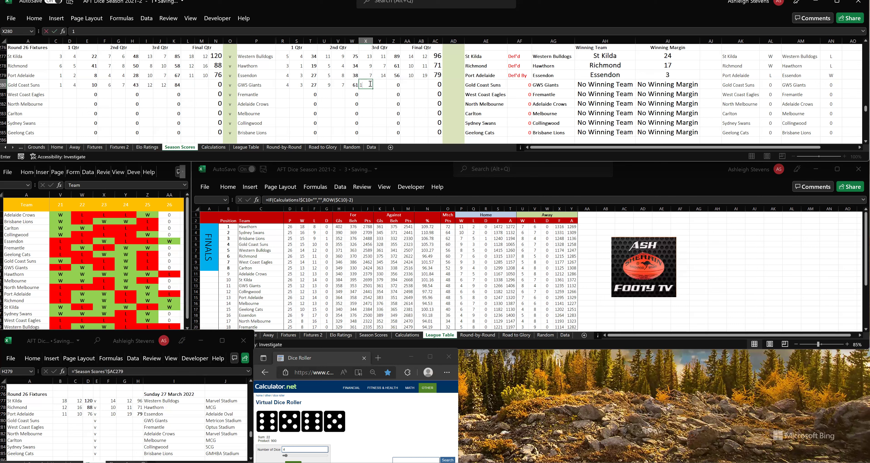
pyautogui.write('5')
pyautogui.press('Tab')
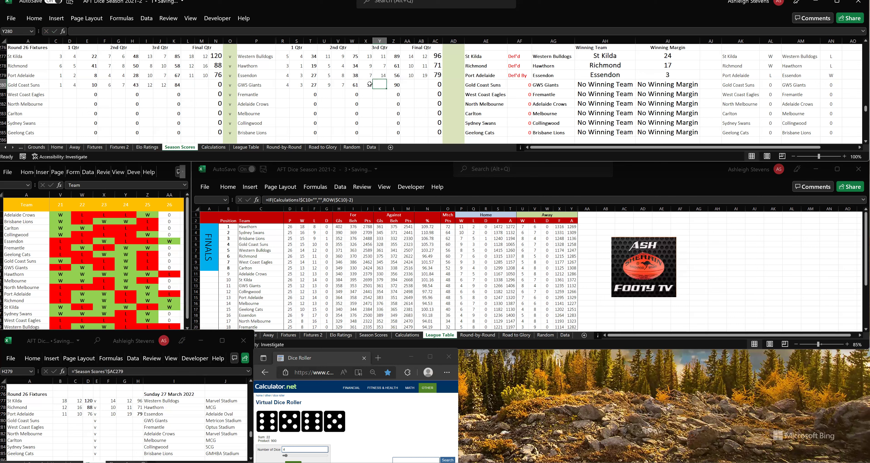
pyautogui.write('12')
pyautogui.press('Tab')
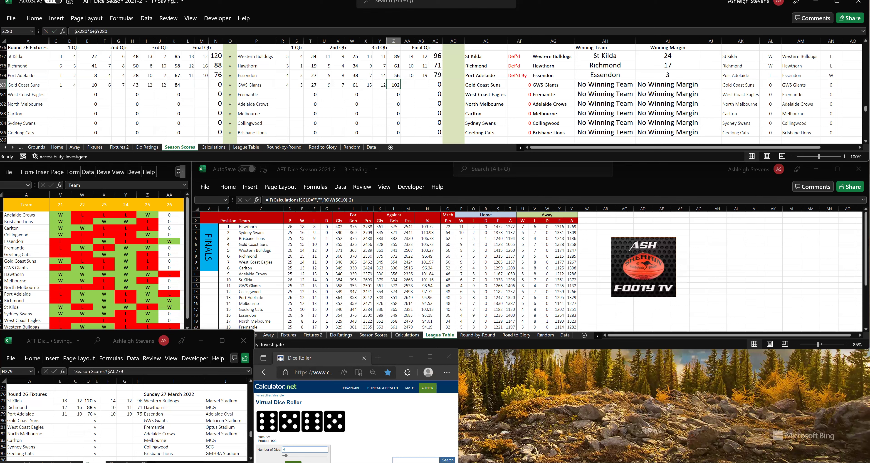
# Roll the four virtual dice and enter Gold Coast Suns' final-quarter score as 13 goals and 13 behinds
pyautogui.click(286, 461)
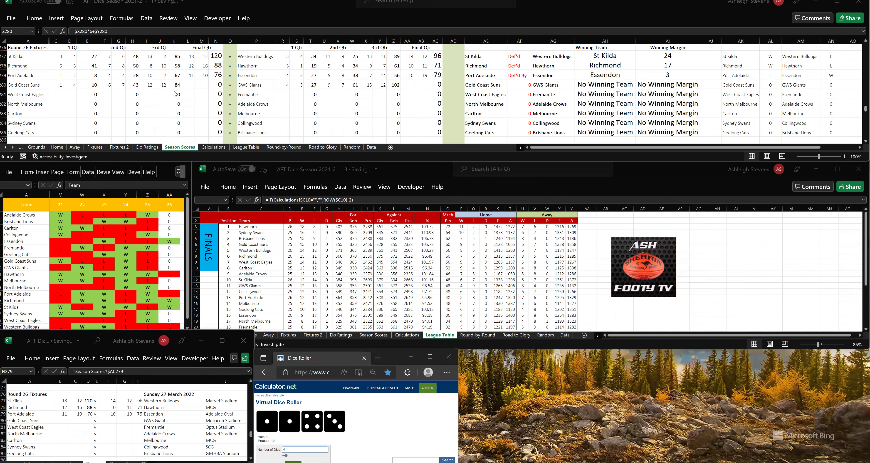
pyautogui.click(189, 84)
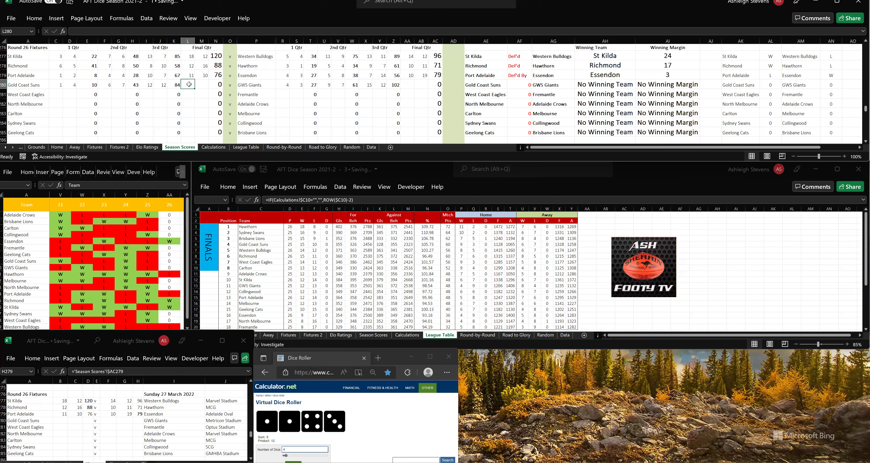
pyautogui.write('13')
pyautogui.press('Tab')
pyautogui.write('13')
pyautogui.press('Tab')
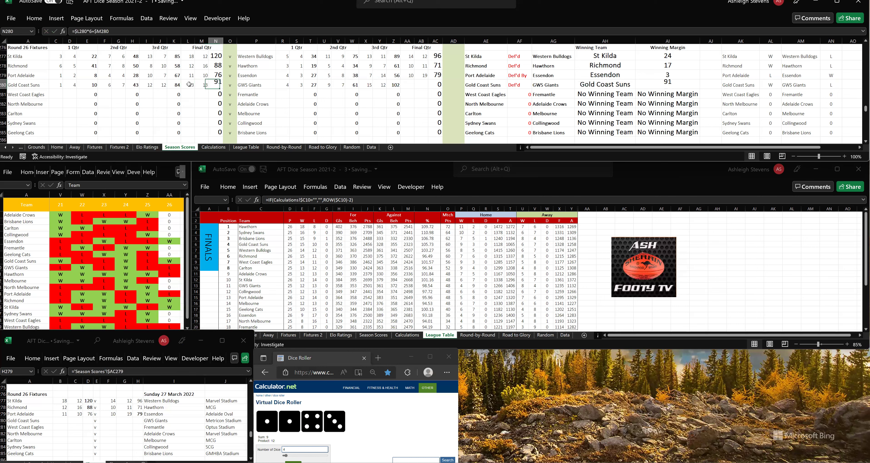
# Enter GWS Giants' final-quarter score as 19 goals and 15 behinds
pyautogui.click(406, 84)
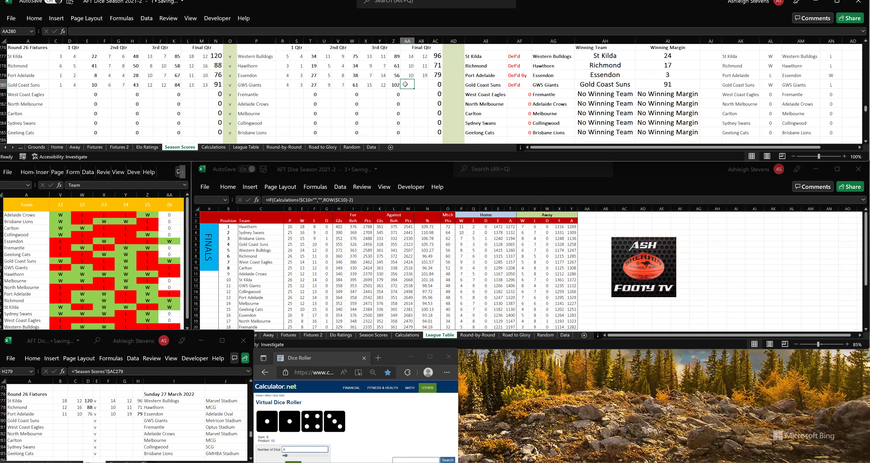
pyautogui.write('19')
pyautogui.press('Tab')
pyautogui.write('15')
pyautogui.press('Tab')
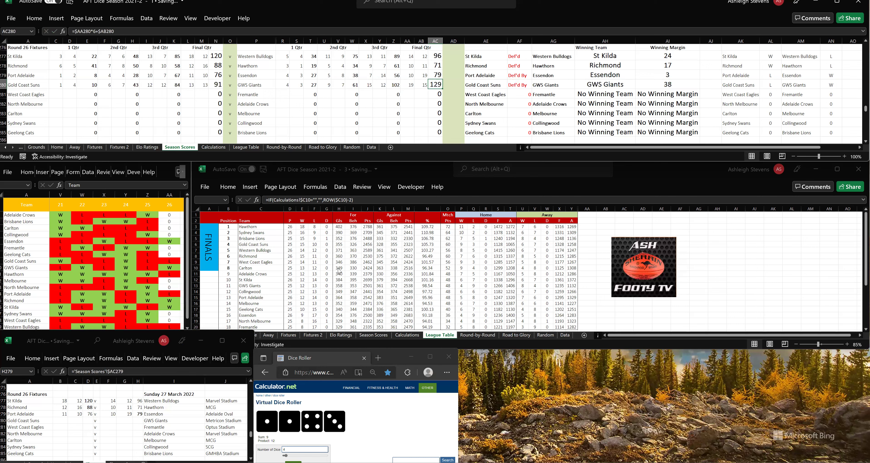
# Copy the linked score cells of the Port Adelaide v Essendon fixture to the Gold Coast Suns v GWS Giants row in the Round 26 fixtures
pyautogui.moveTo(63, 414); pyautogui.dragTo(141, 413)
pyautogui.hotkey('ctrl', 'c')
pyautogui.click(61, 421)
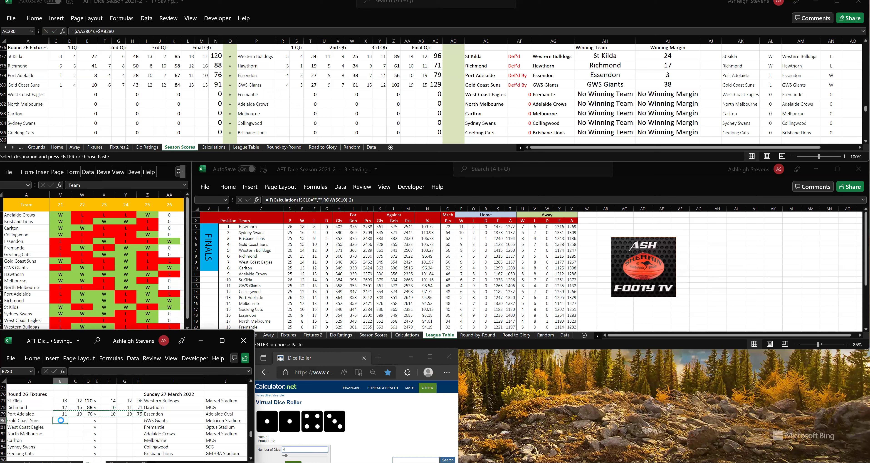
pyautogui.hotkey('ctrl', 'v')
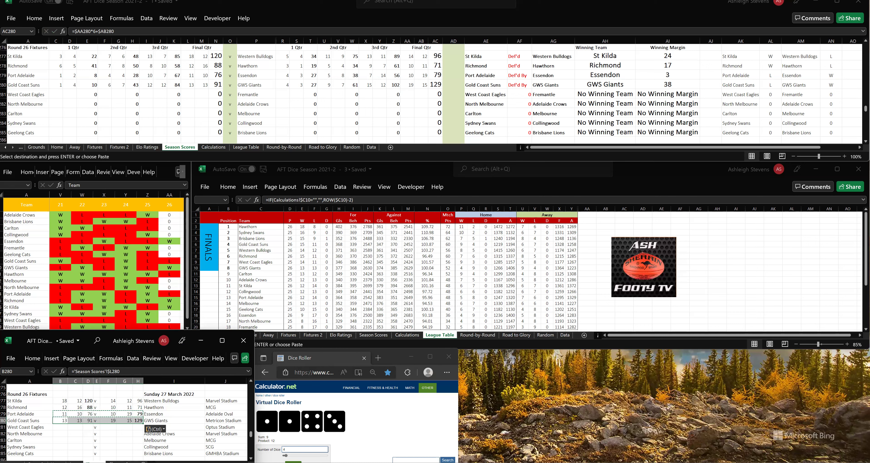
# Roll the four virtual dice and enter West Coast Eagles' first-quarter score as 3 goals and 4 behinds
pyautogui.click(294, 460)
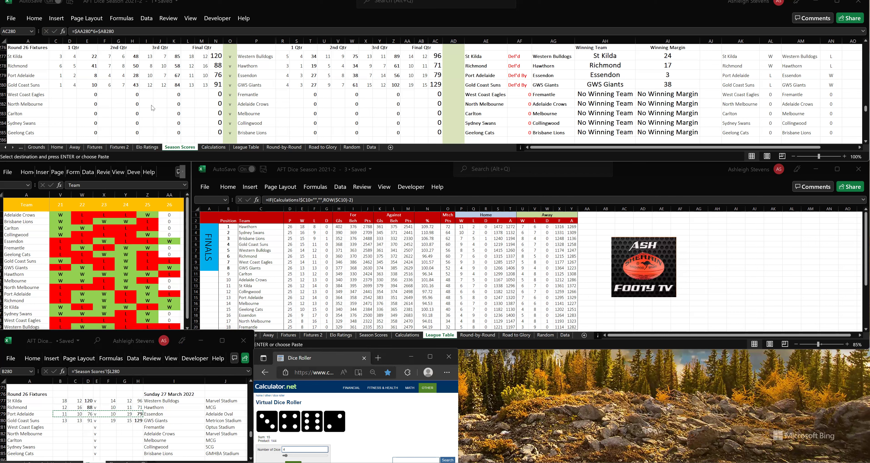
pyautogui.click(56, 95)
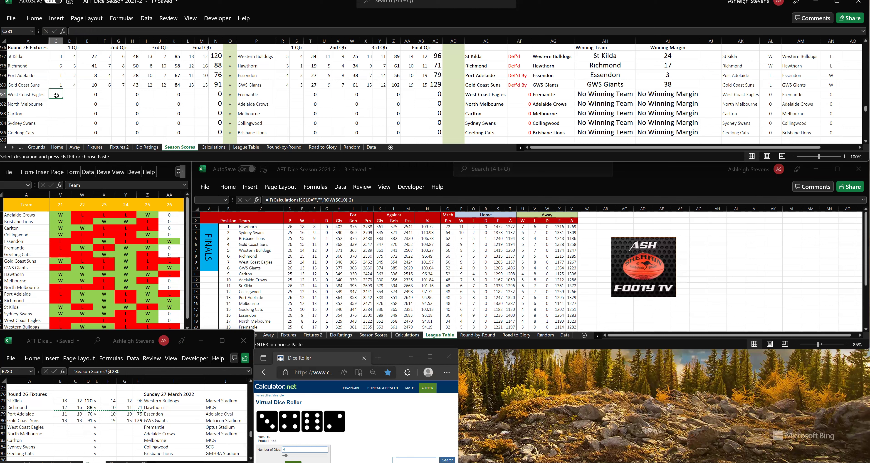
pyautogui.write('3')
pyautogui.press('Tab')
pyautogui.write('4')
pyautogui.press('Tab')
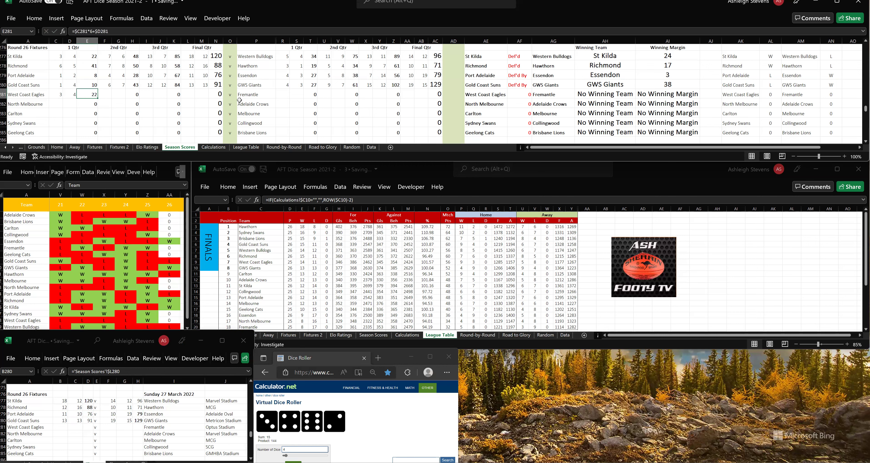
# Enter Fremantle's first-quarter score as 6 goals and 2 behinds
pyautogui.click(286, 93)
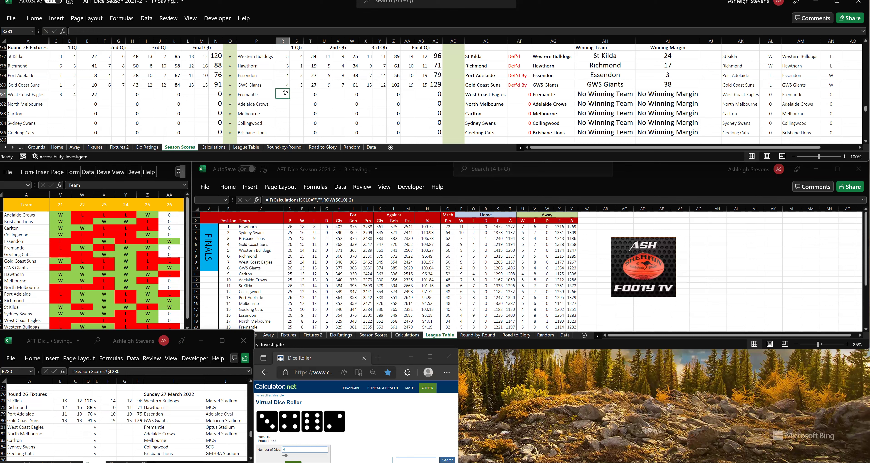
pyautogui.write('6')
pyautogui.press('Tab')
pyautogui.write('2')
pyautogui.press('Tab')
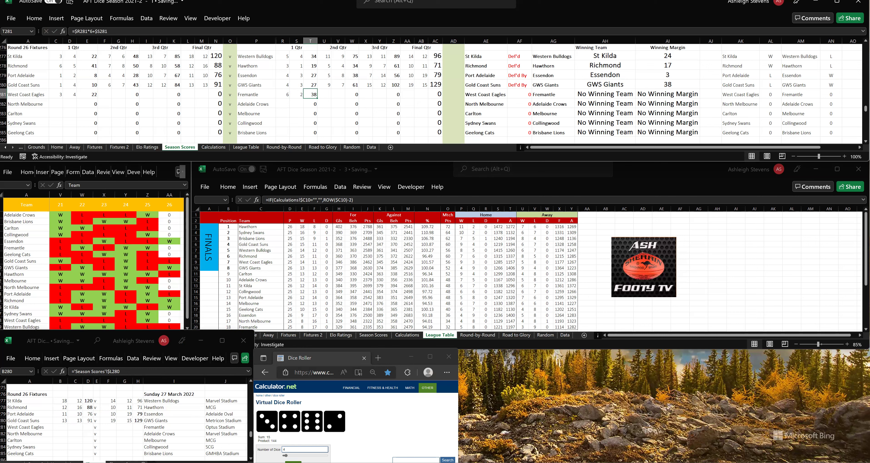
# Roll the four virtual dice and enter West Coast Eagles' second-quarter score as 9 goals and 5 behinds
pyautogui.click(305, 449)
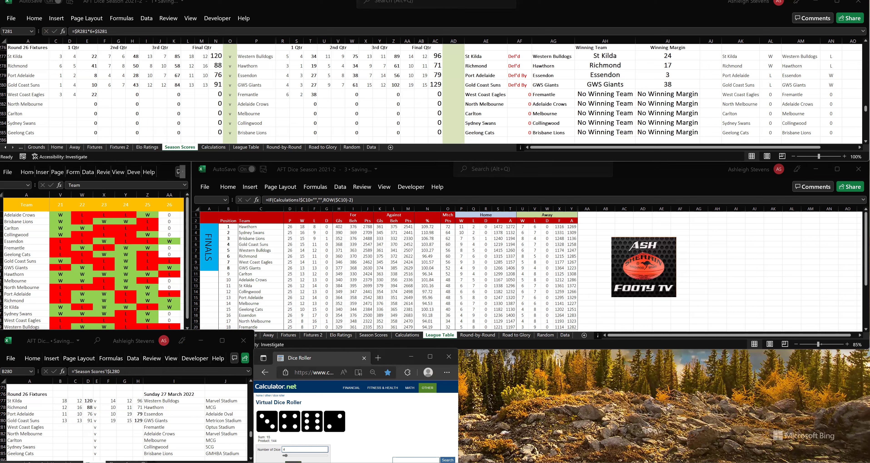
pyautogui.press('Return')
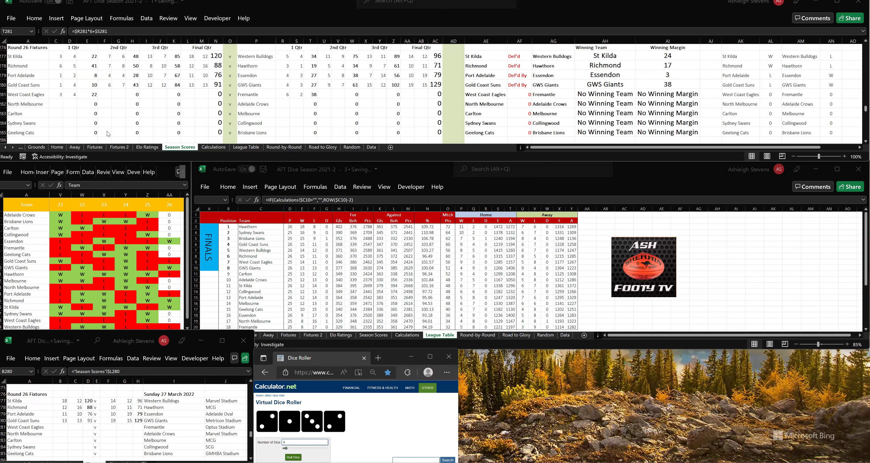
pyautogui.click(105, 95)
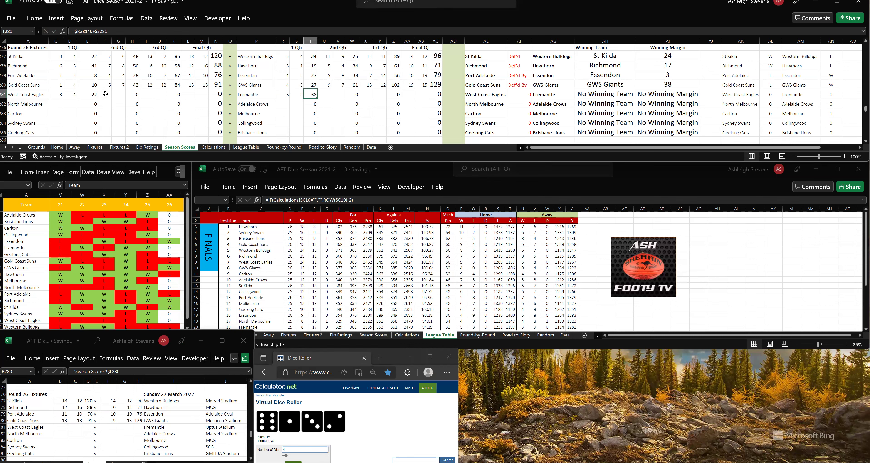
pyautogui.write('9')
pyautogui.press('Tab')
pyautogui.write('5')
pyautogui.press('Tab')
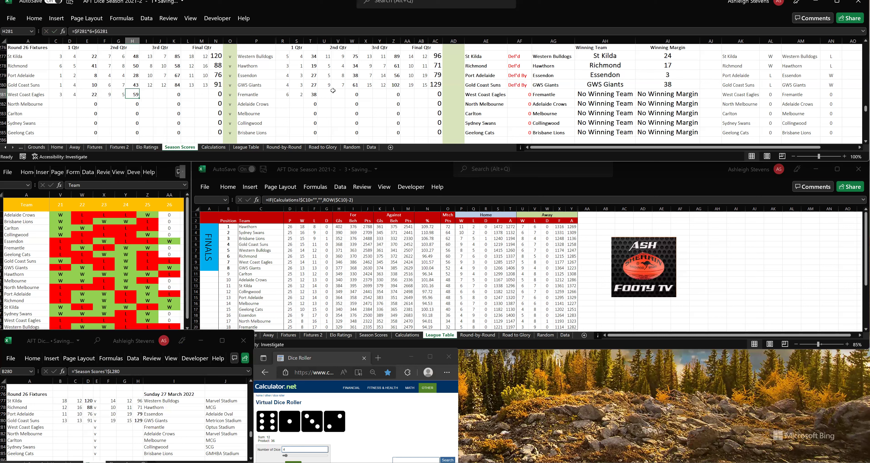
# Enter Fremantle's second-quarter score as 9 goals and 4 behinds
pyautogui.click(322, 93)
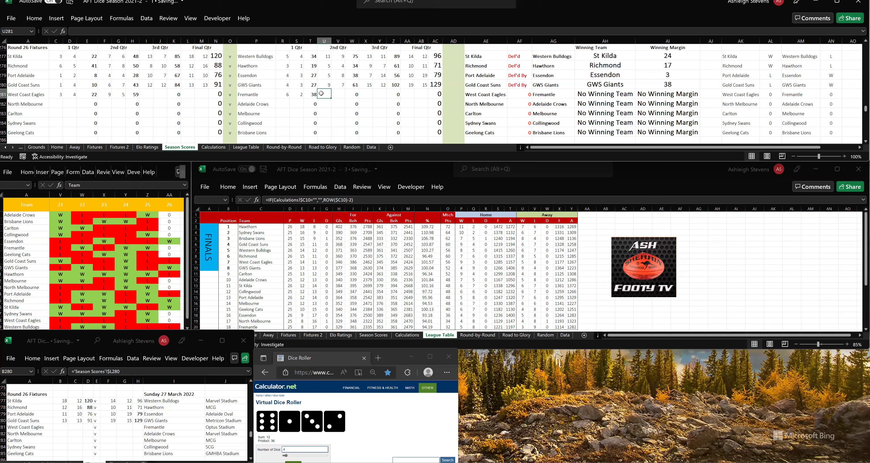
pyautogui.write('9')
pyautogui.press('Tab')
pyautogui.write('4')
pyautogui.press('Tab')
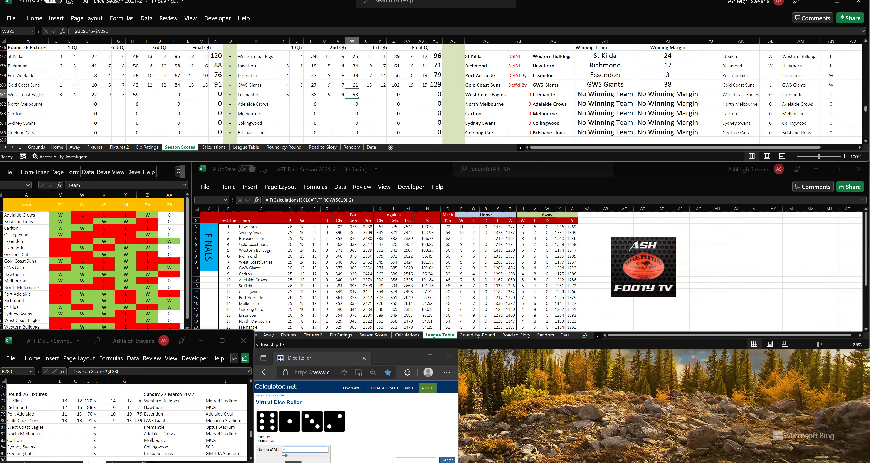
# Roll the four virtual dice and enter West Coast Eagles' third-quarter score as 14 goals and 9 behinds
pyautogui.click(293, 461)
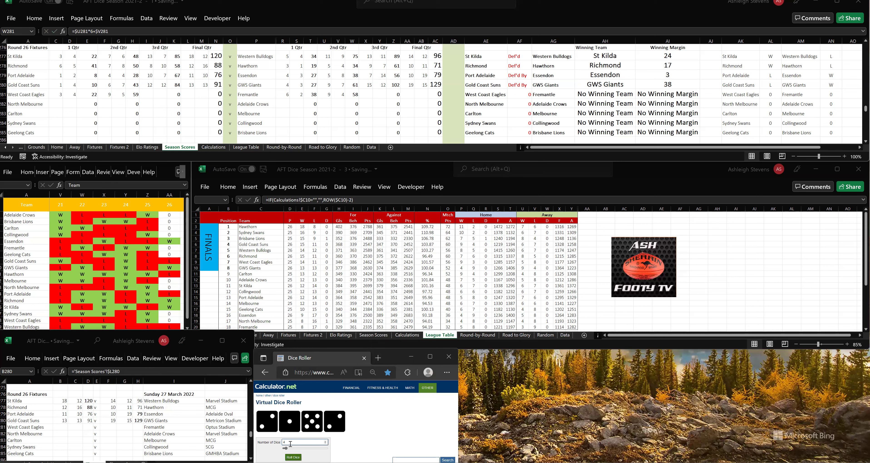
pyautogui.hotkey('alt', 'Tab')
pyautogui.press('F2')
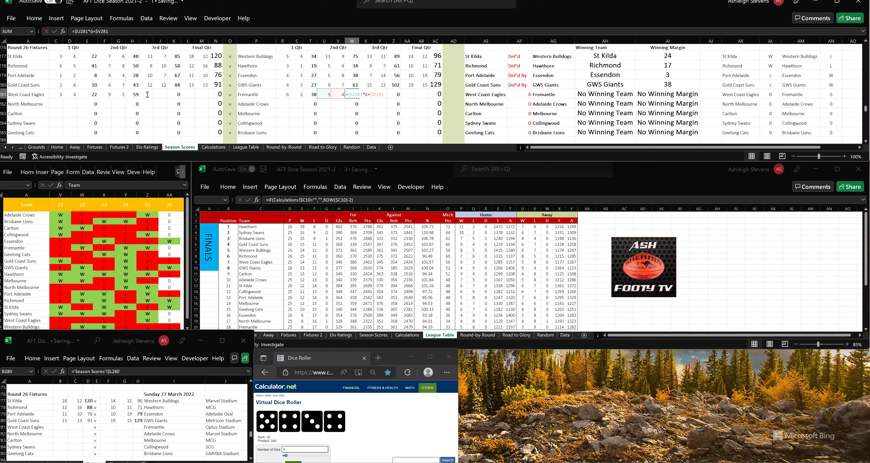
pyautogui.press('Return')
pyautogui.click(146, 94)
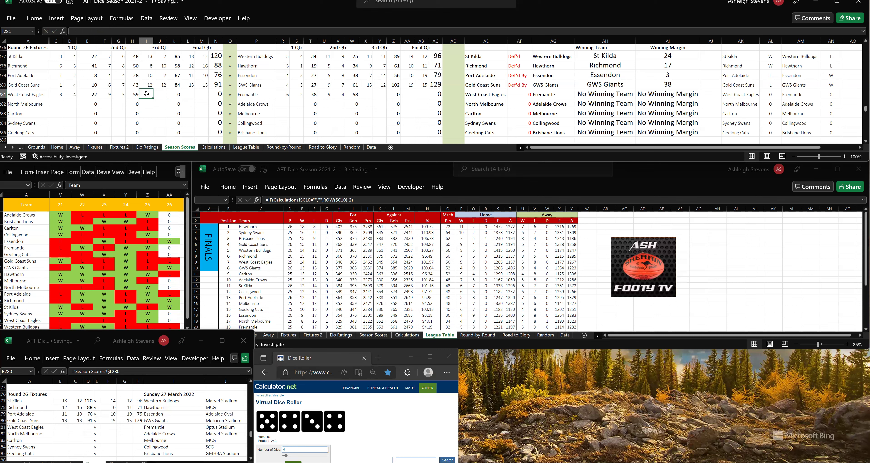
pyautogui.write('14')
pyautogui.press('Tab')
pyautogui.write('9')
pyautogui.press('Tab')
# Enter Fremantle's third-quarter score as 12 goals and 8 behinds
pyautogui.click(367, 95)
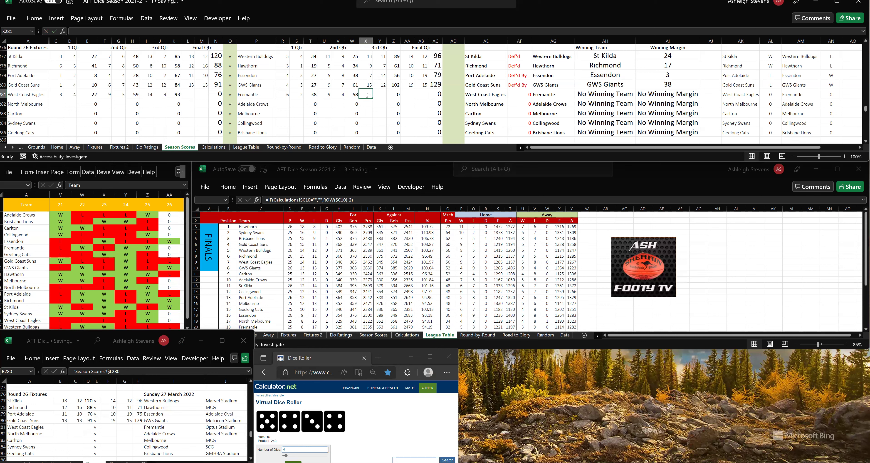
pyautogui.write('12')
pyautogui.press('Tab')
pyautogui.write('8')
pyautogui.press('Tab')
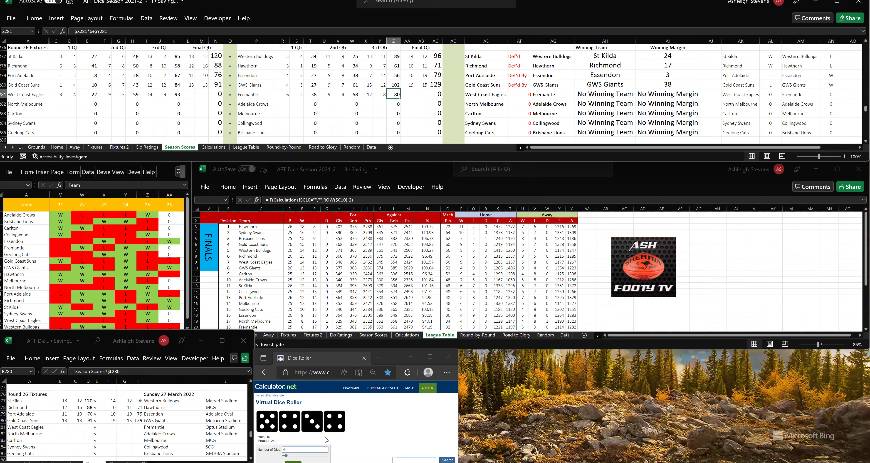
# Roll the four virtual dice and enter West Coast Eagles' final-quarter score as 15 goals and 12 behinds
pyautogui.click(293, 460)
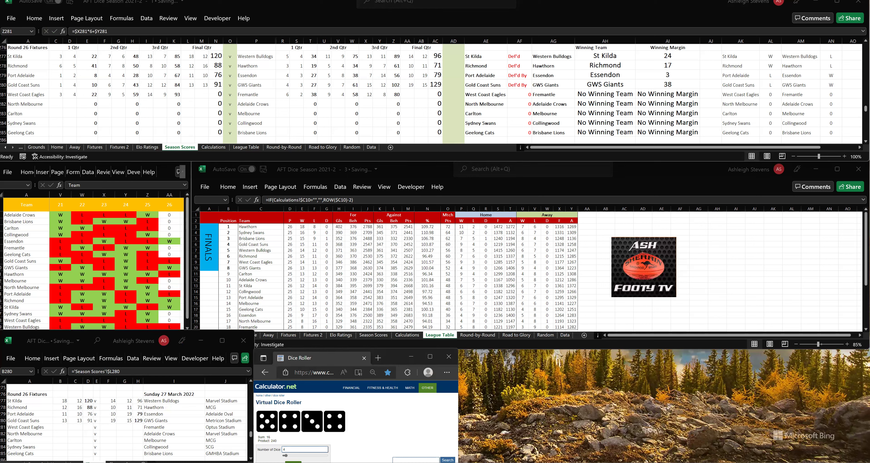
pyautogui.click(293, 460)
pyautogui.click(190, 95)
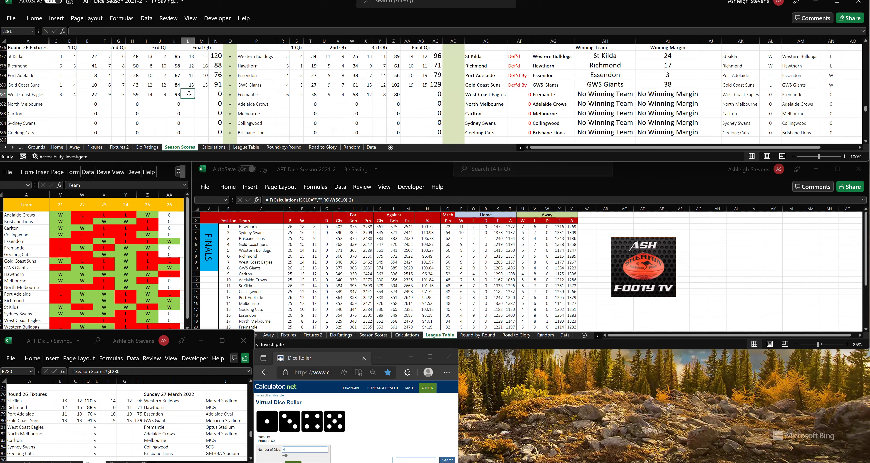
pyautogui.write('15')
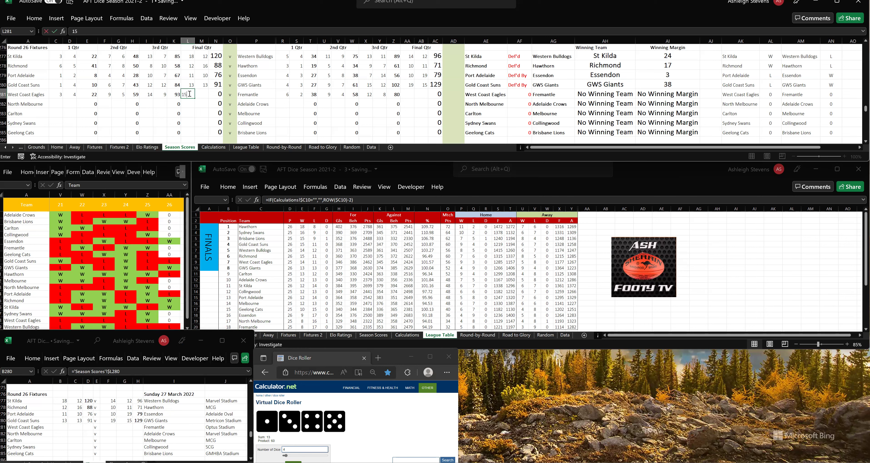
pyautogui.press('Tab')
pyautogui.write('12')
pyautogui.press('Tab')
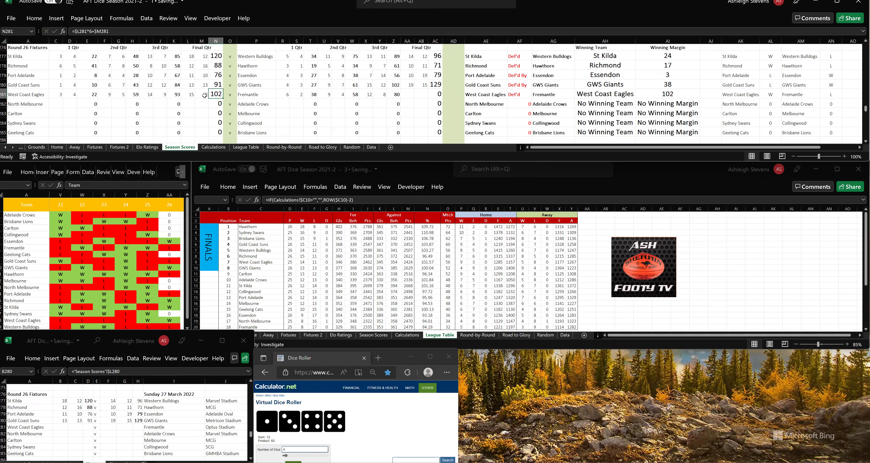
# Enter Fremantle's final-quarter score as 16 goals and 13 behinds
pyautogui.click(409, 94)
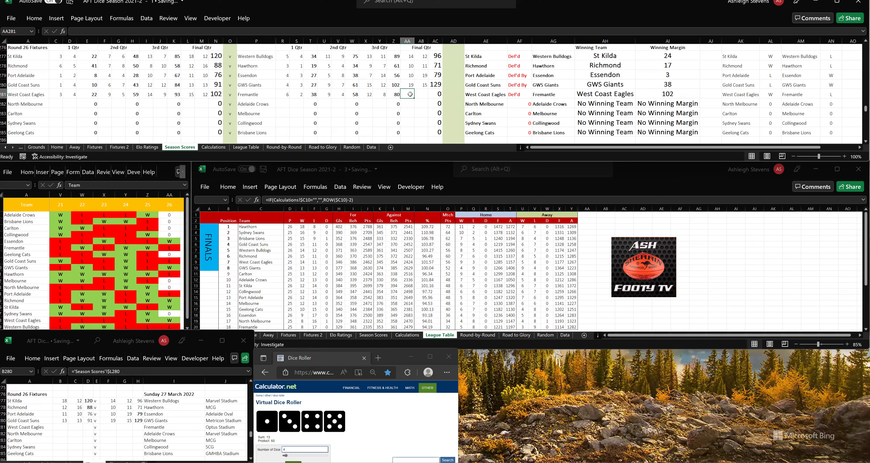
pyautogui.write('16')
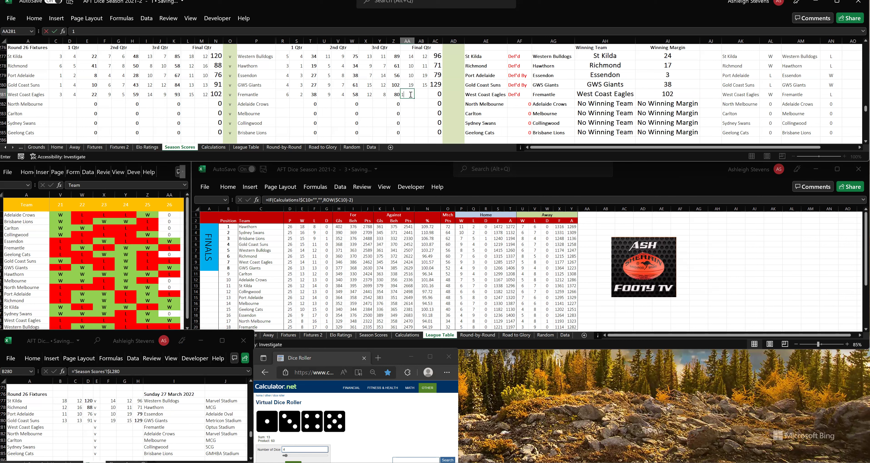
pyautogui.press('Tab')
pyautogui.write('13')
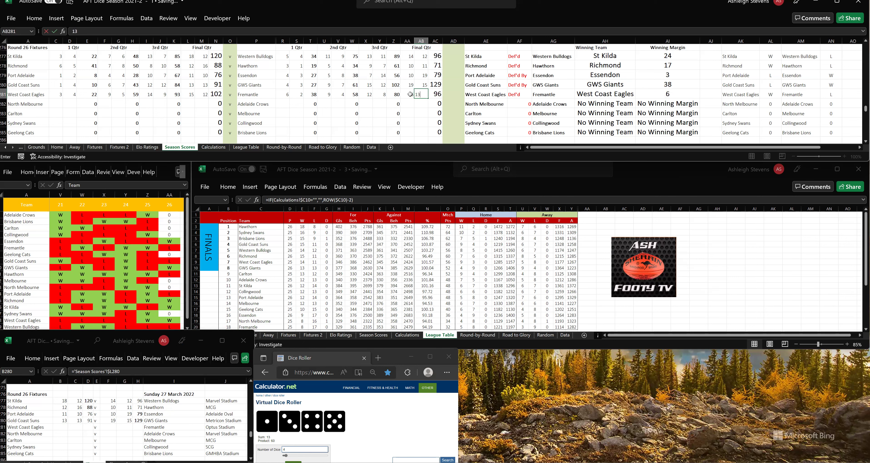
pyautogui.press('Tab')
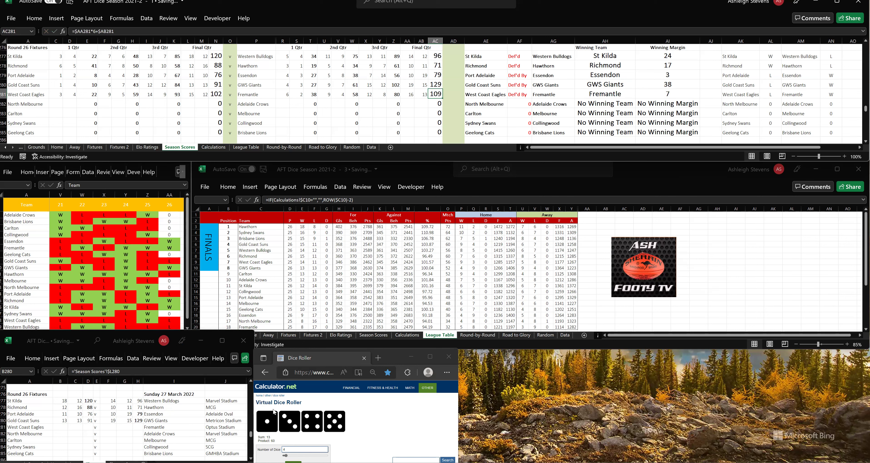
# Copy the Gold Coast Suns v GWS Giants score formulas in the Round 26 fixtures to the West Coast Eagles v Fremantle row and dismiss the OneDrive notification
pyautogui.click(64, 423)
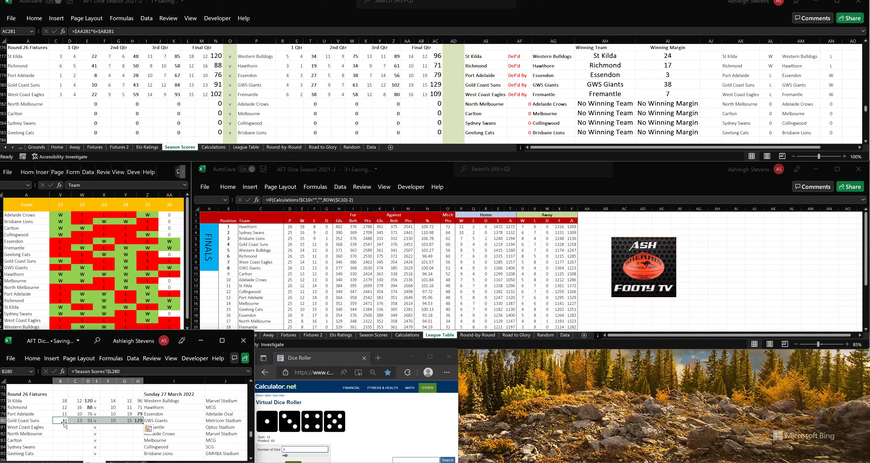
pyautogui.hotkey('ctrl', 'c')
pyautogui.click(61, 426)
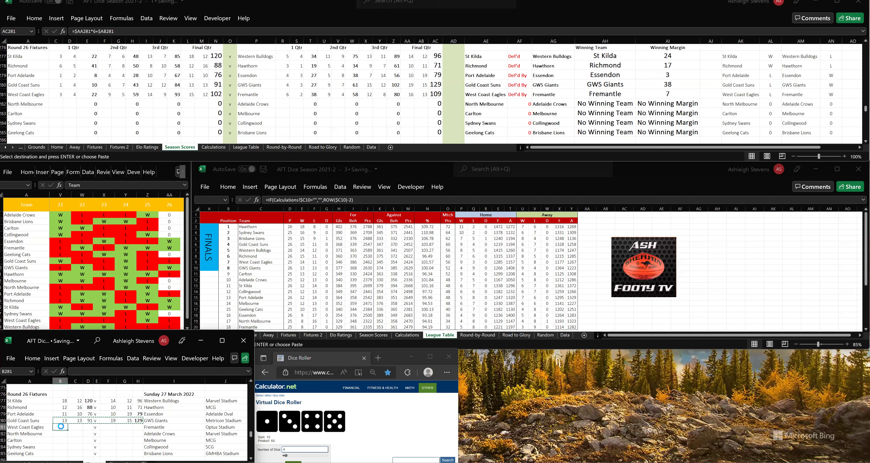
pyautogui.hotkey('ctrl', 'v')
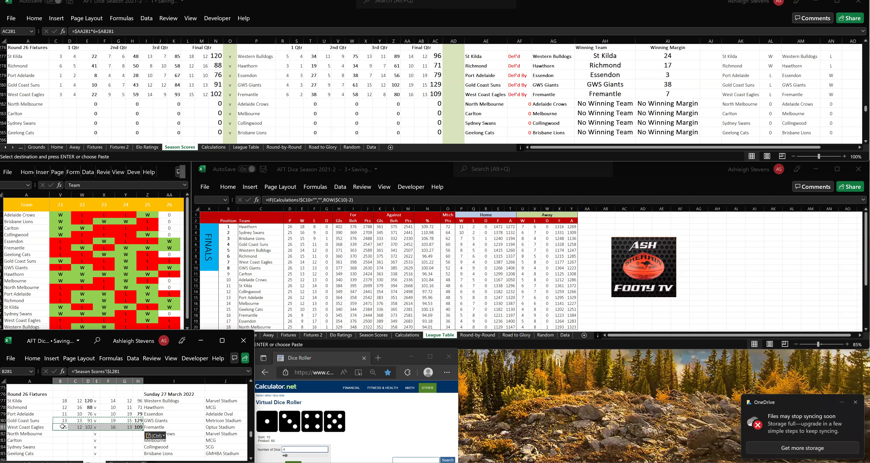
pyautogui.click(855, 404)
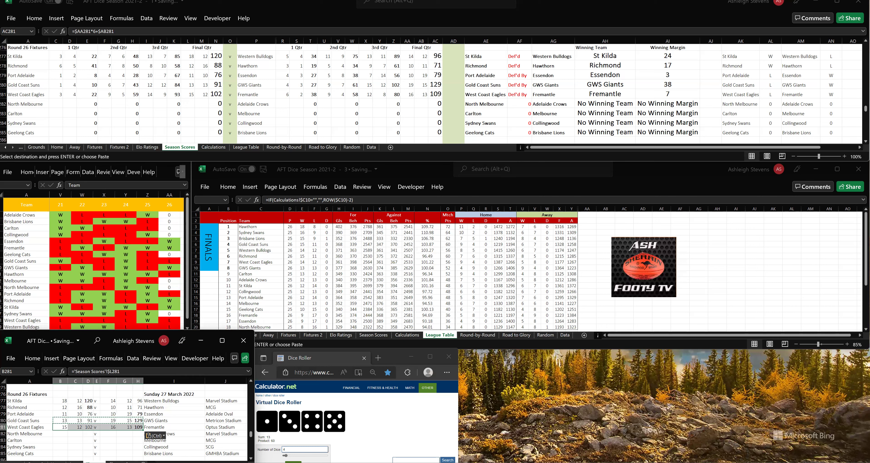
# Roll the four virtual dice and enter North Melbourne's first-quarter score as 6 goals and 2 behinds
pyautogui.click(294, 460)
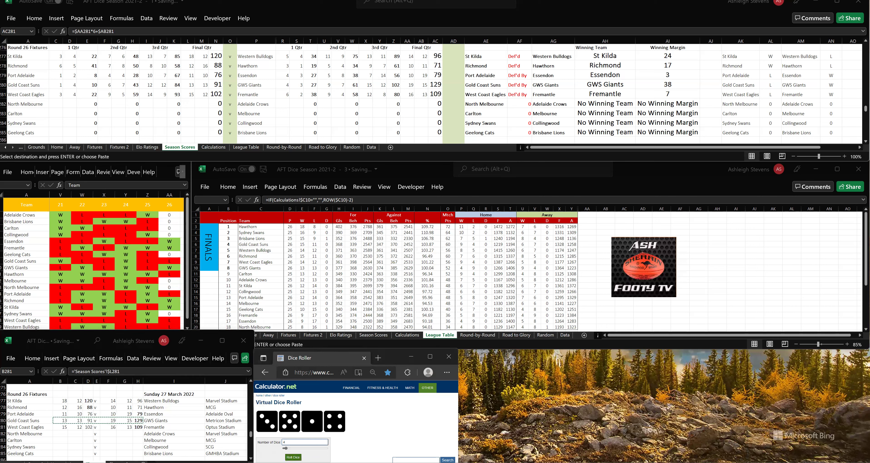
pyautogui.click(56, 103)
pyautogui.write('6')
pyautogui.press('Tab')
pyautogui.write('2')
pyautogui.press('Tab')
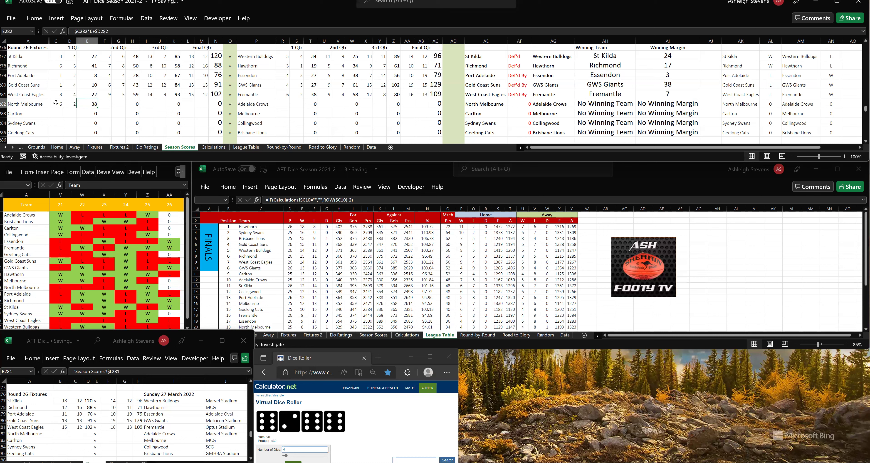
# Enter Adelaide Crows' first-quarter score as 6 goals and 6 behinds
pyautogui.click(282, 102)
pyautogui.write('6')
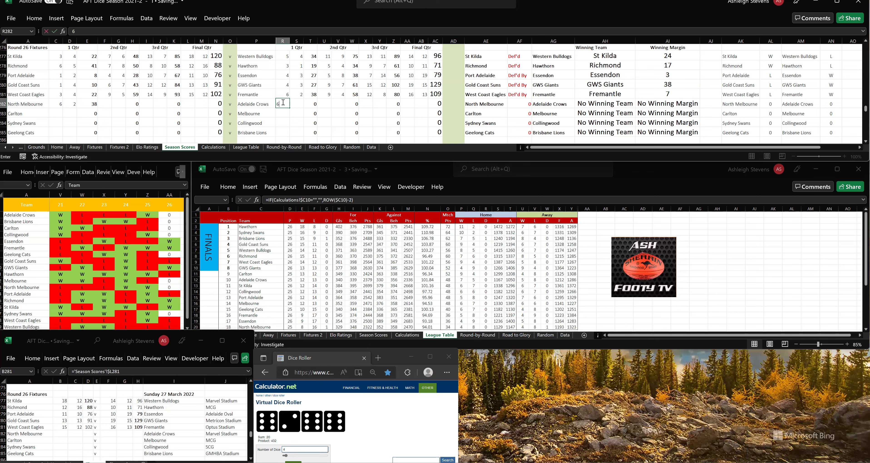
pyautogui.press('Tab')
pyautogui.write('6')
pyautogui.press('Tab')
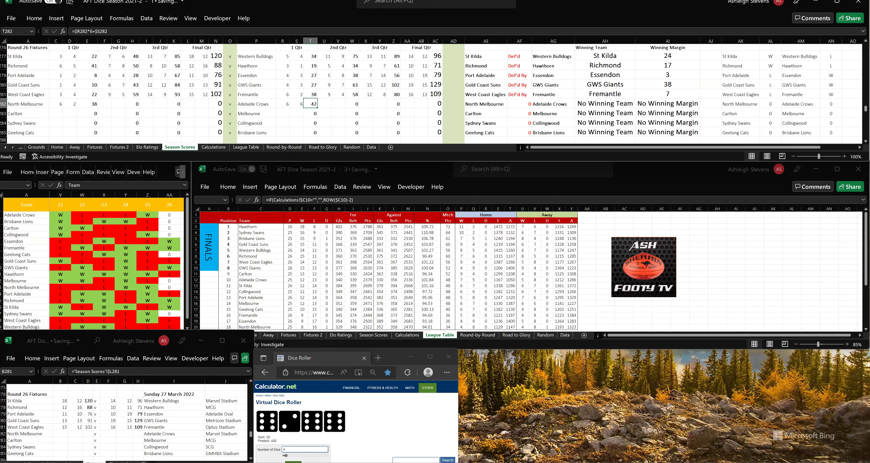
# Roll the four virtual dice and enter North Melbourne's second-quarter score as 12 goals and 6 behinds
pyautogui.click(293, 461)
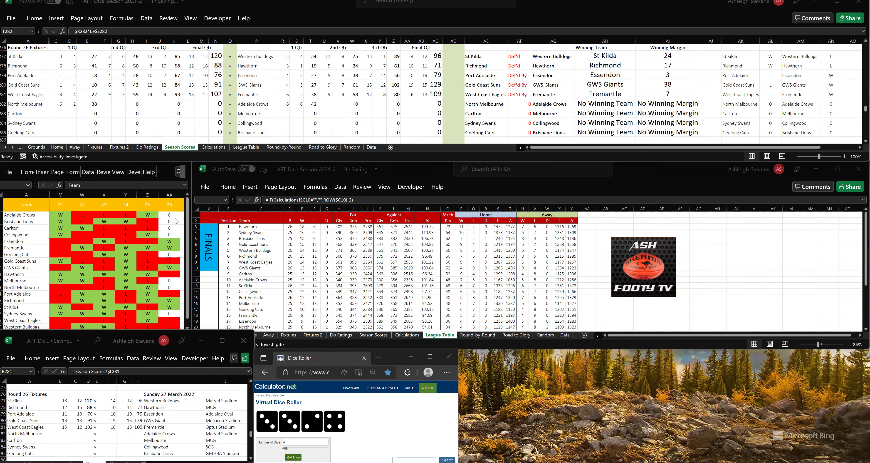
pyautogui.click(103, 102)
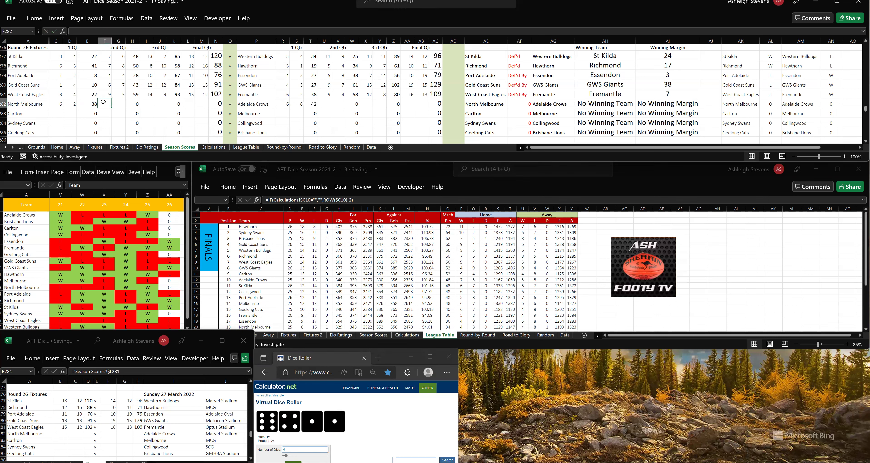
pyautogui.write('12')
pyautogui.press('Tab')
pyautogui.write('6')
pyautogui.press('Tab')
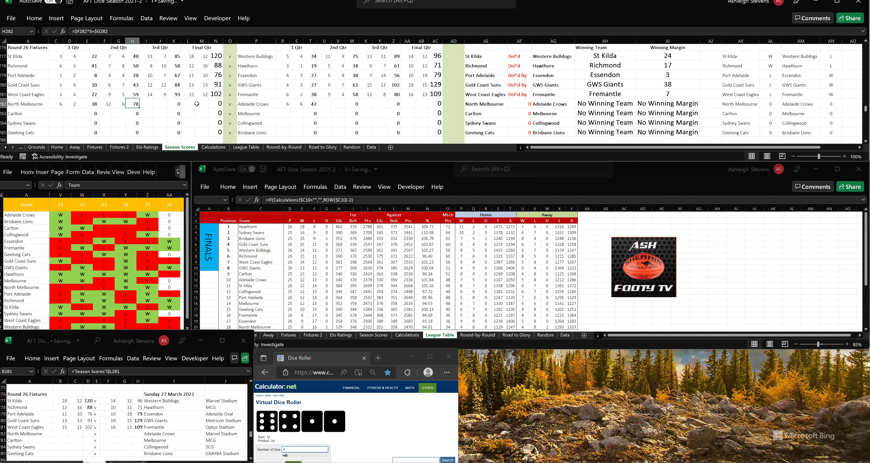
# Enter Adelaide Crows' second-quarter score as 7 goals and 7 behinds
pyautogui.click(324, 102)
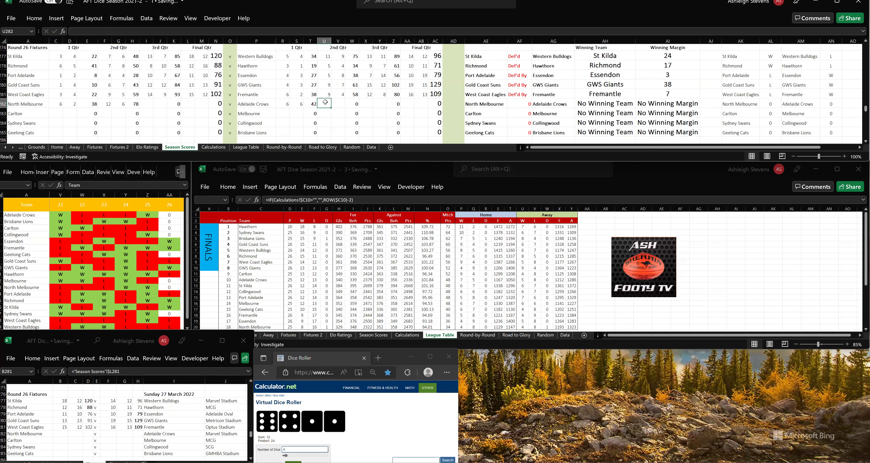
pyautogui.write('7')
pyautogui.press('Tab')
pyautogui.write('7')
pyautogui.press('Tab')
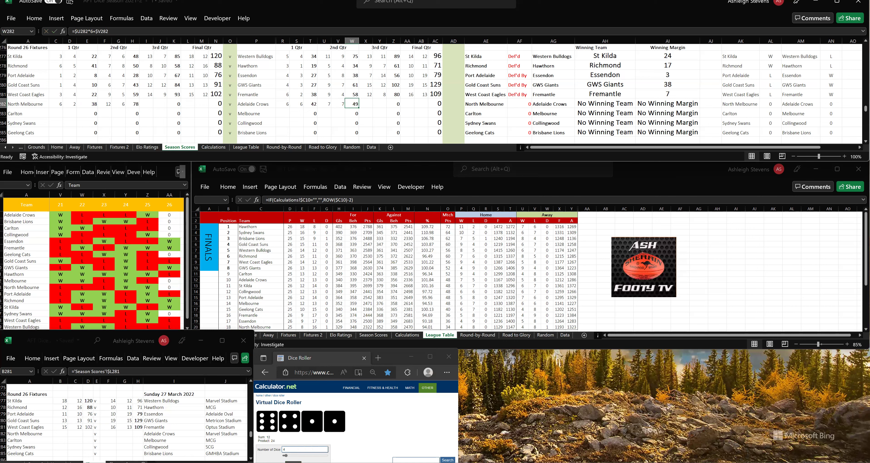
# Roll the four virtual dice and enter North Melbourne's third-quarter score as 16 goals and 7 behinds
pyautogui.click(293, 462)
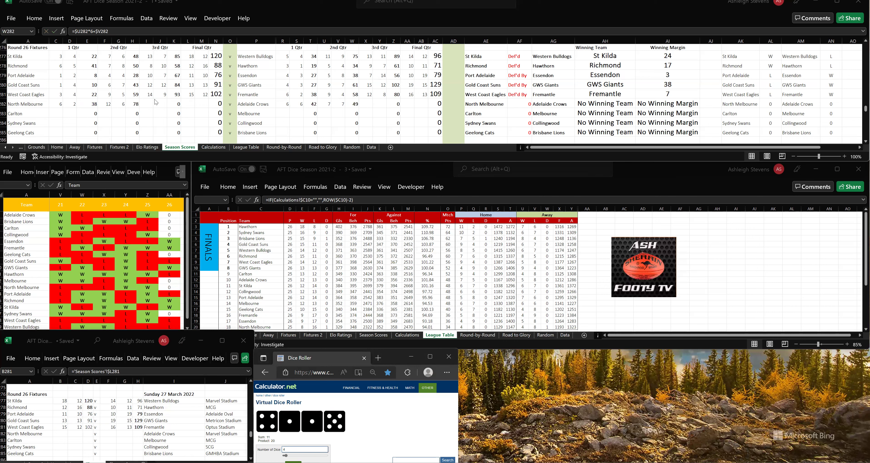
pyautogui.click(146, 104)
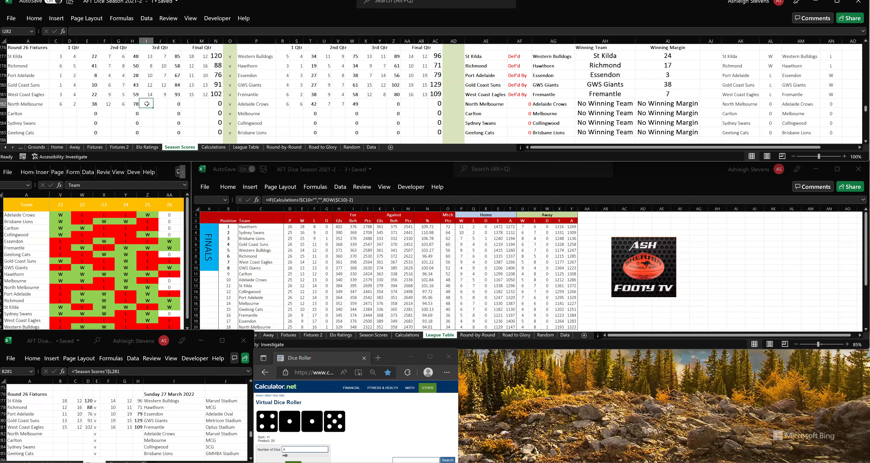
pyautogui.write('6')
pyautogui.press('Tab')
pyautogui.write('7')
pyautogui.press('Tab')
# Enter Adelaide Crows' third-quarter score as 8 goals and 12 behinds
pyautogui.click(362, 102)
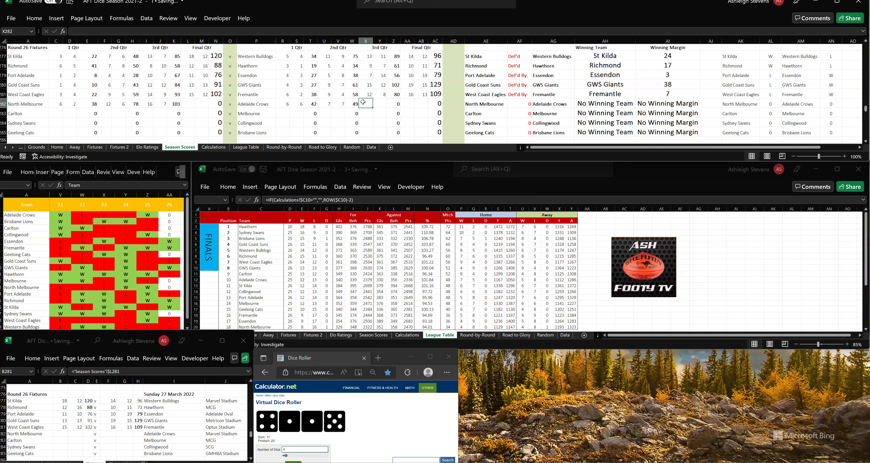
pyautogui.write('8')
pyautogui.press('Tab')
pyautogui.write('12')
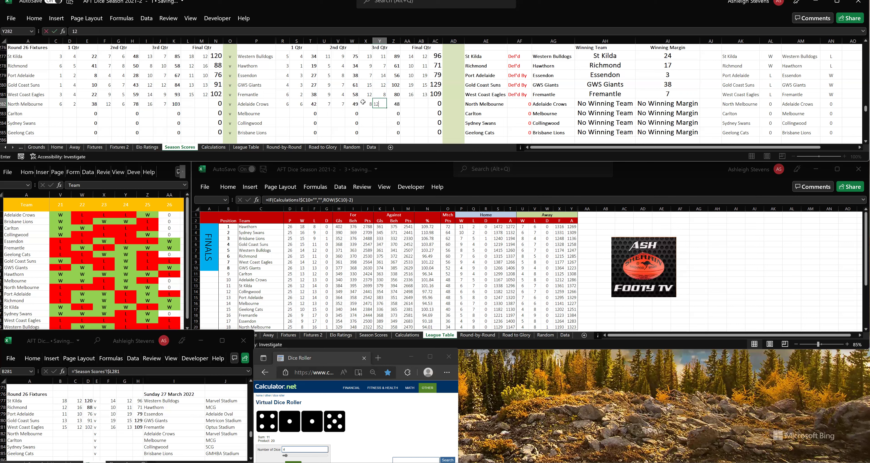
pyautogui.press('Tab')
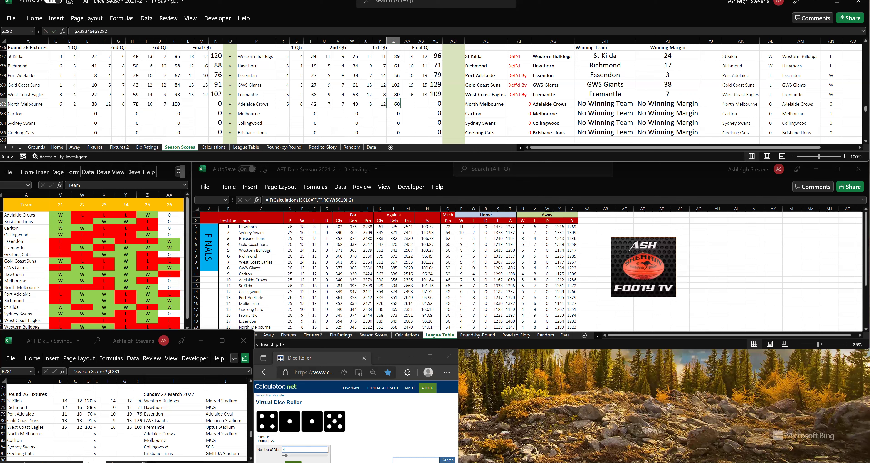
# Roll the four virtual dice and enter North Melbourne's final-quarter score as 18 goals and 8 behinds
pyautogui.click(293, 460)
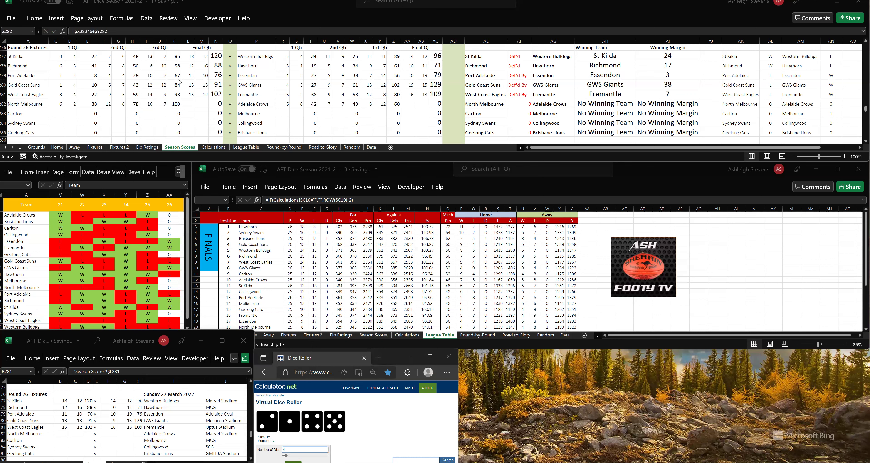
pyautogui.click(188, 104)
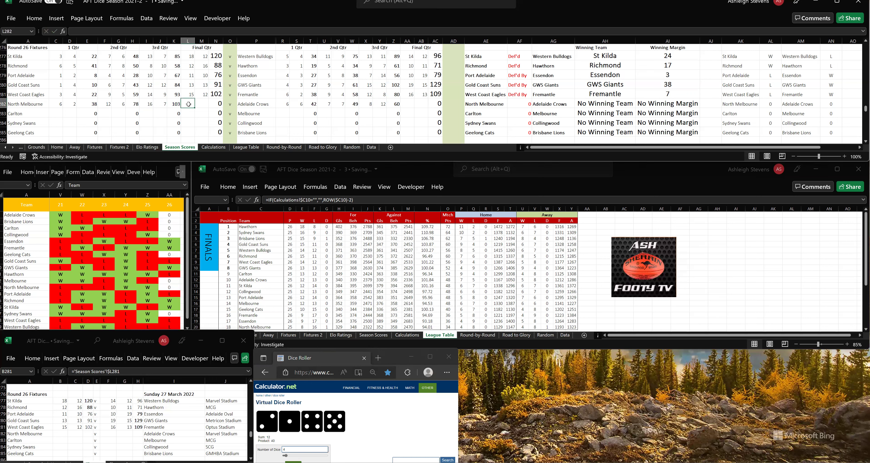
pyautogui.write('18')
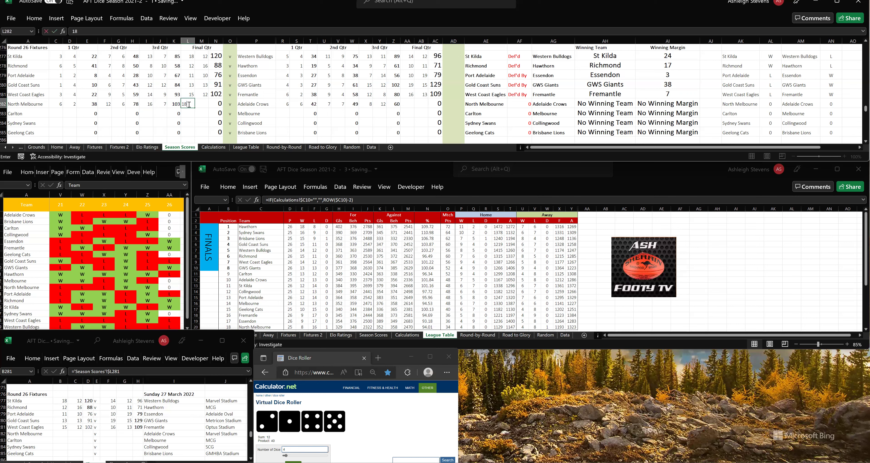
pyautogui.press('Tab')
pyautogui.write('8')
pyautogui.press('Tab')
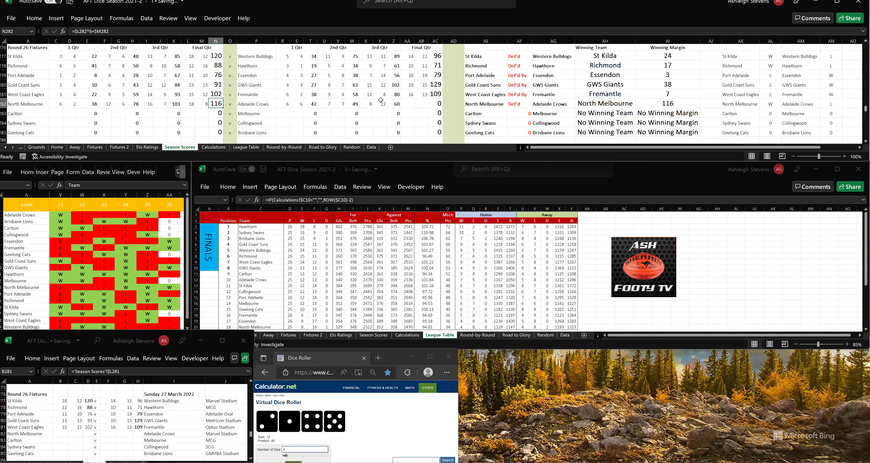
# Enter Adelaide Crows' final-quarter score as 12 goals and 17 behinds
pyautogui.click(410, 104)
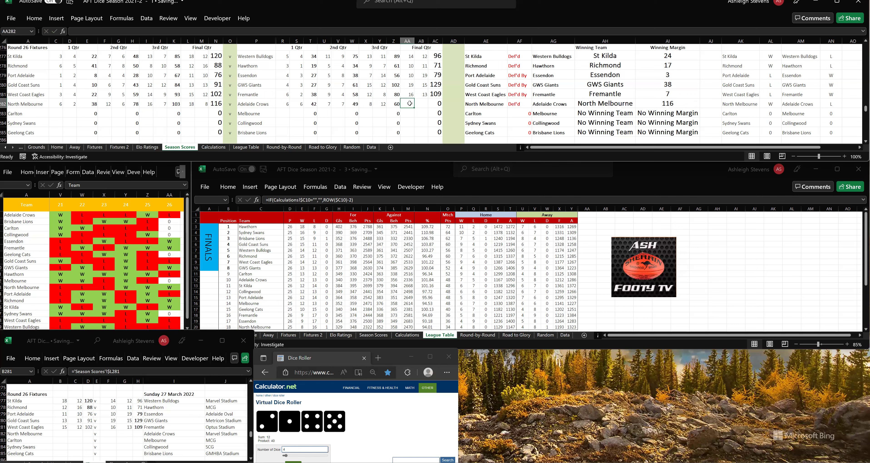
pyautogui.write('12')
pyautogui.press('Tab')
pyautogui.write('17')
pyautogui.press('Tab')
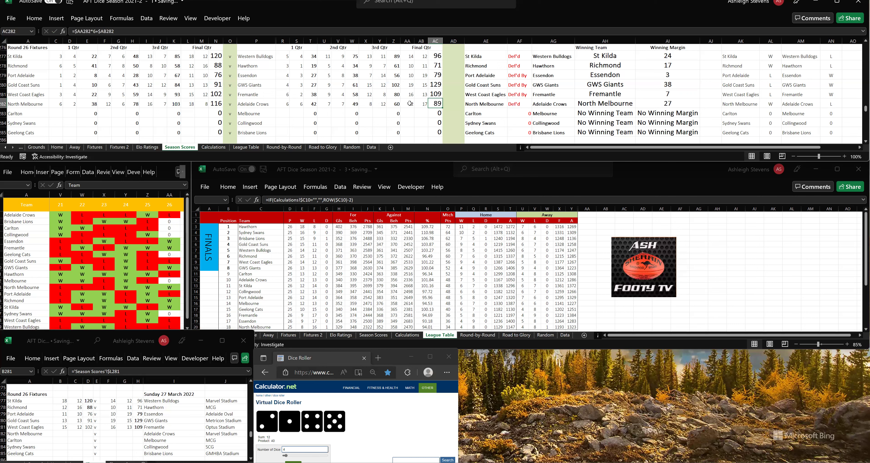
# Copy the West Coast Eagles v Fremantle result formulas into the North Melbourne row of the Round 26 fixtures and dismiss the OneDrive notification
pyautogui.click(62, 427)
pyautogui.hotkey('ctrl', 'v')
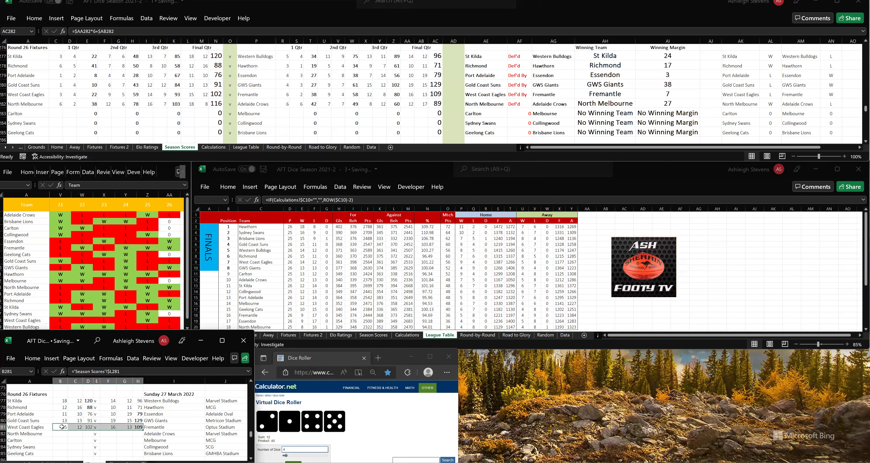
pyautogui.hotkey('ctrl', 'c')
pyautogui.press('Down')
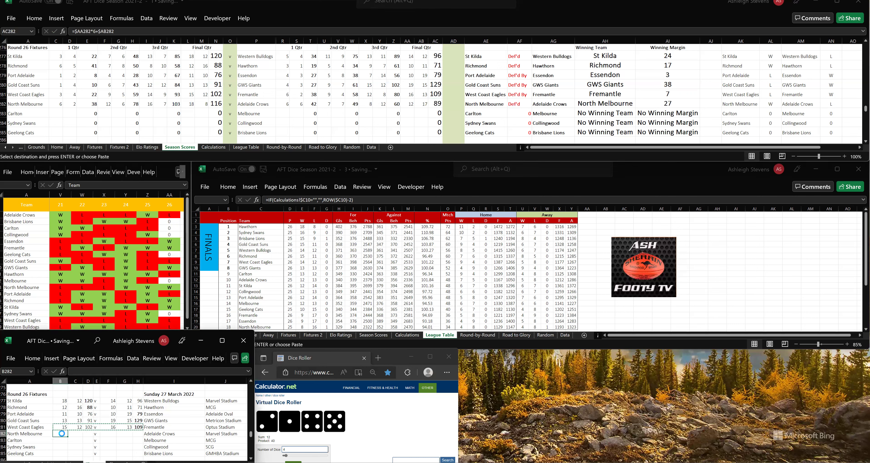
pyautogui.press('Return')
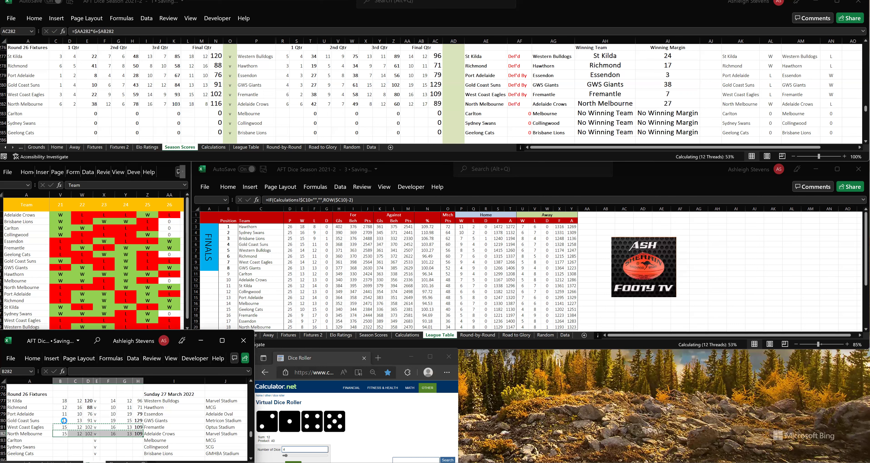
pyautogui.hotkey('ctrl', 'v')
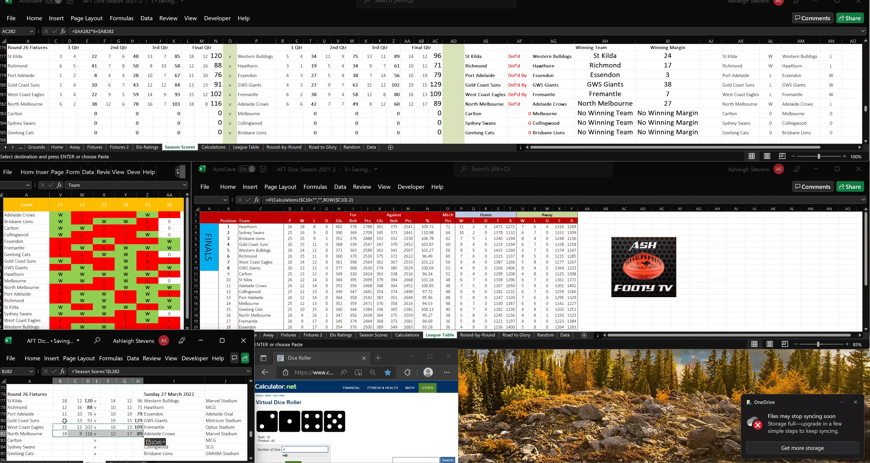
pyautogui.click(856, 402)
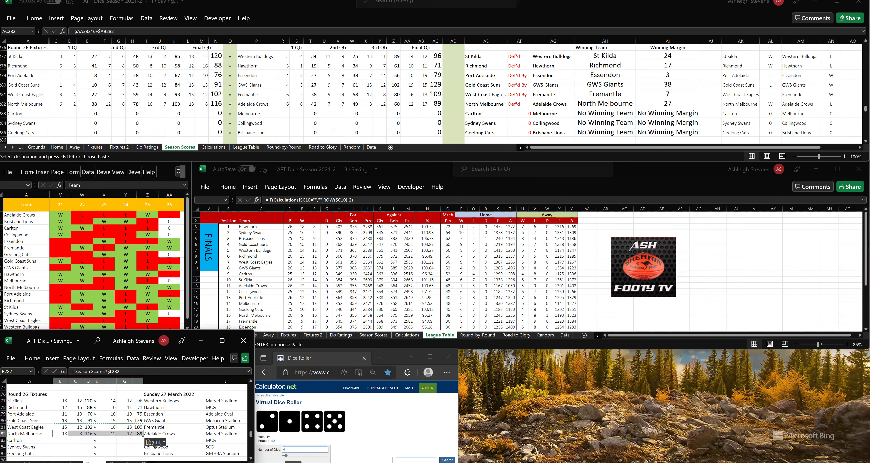
# Roll the four virtual dice and enter Carlton's first-quarter score as 1 goal and 5 behinds
pyautogui.click(293, 460)
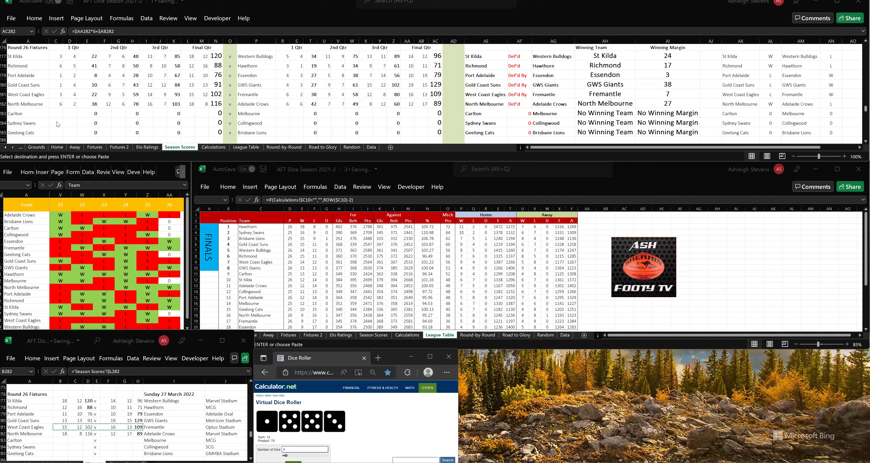
pyautogui.click(56, 112)
pyautogui.write('1')
pyautogui.press('Tab')
pyautogui.write('5')
pyautogui.press('Tab')
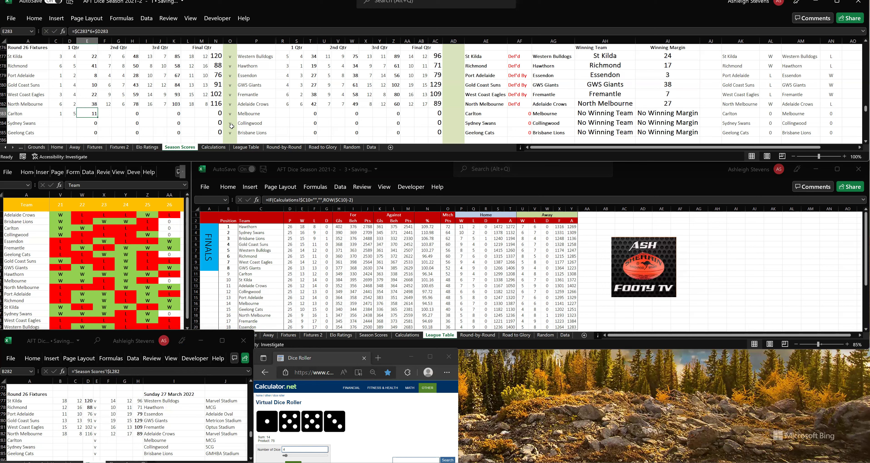
# Enter Melbourne's first-quarter score as 5 goals and 3 behinds
pyautogui.click(282, 113)
pyautogui.write('5')
pyautogui.press('Tab')
pyautogui.write('3')
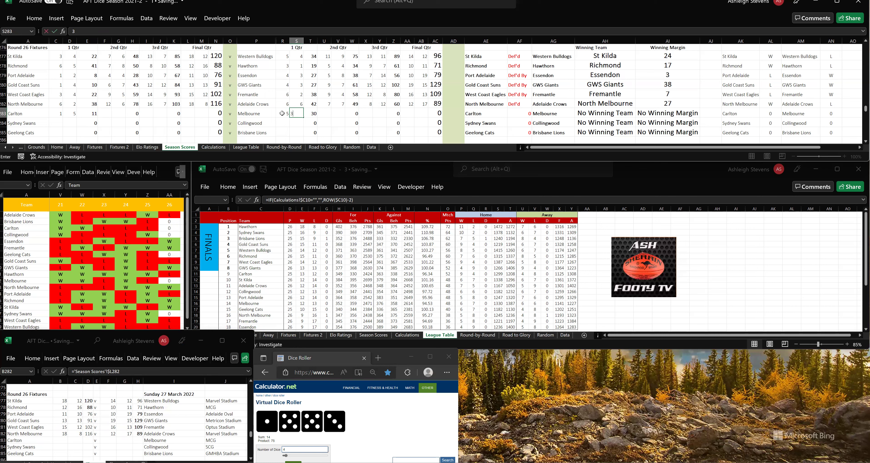
pyautogui.press('Tab')
# Roll the four virtual dice and enter Carlton's second-quarter score as 3 goals and 11 behinds
pyautogui.click(307, 449)
pyautogui.press('Return')
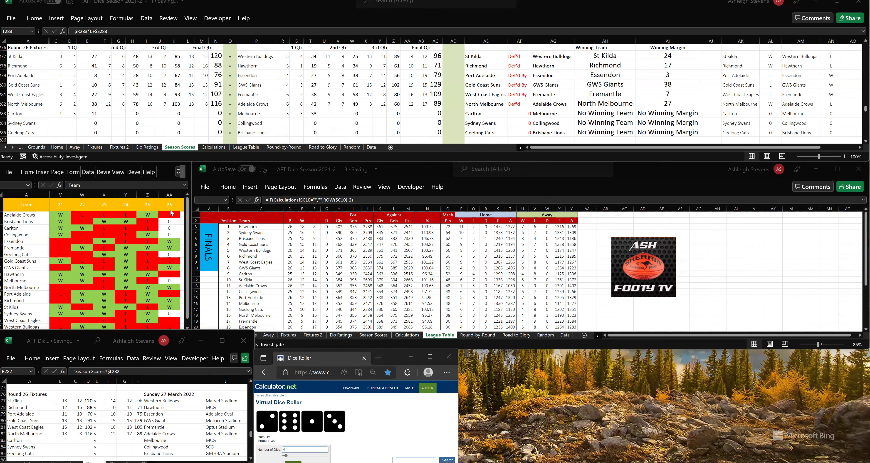
pyautogui.click(108, 114)
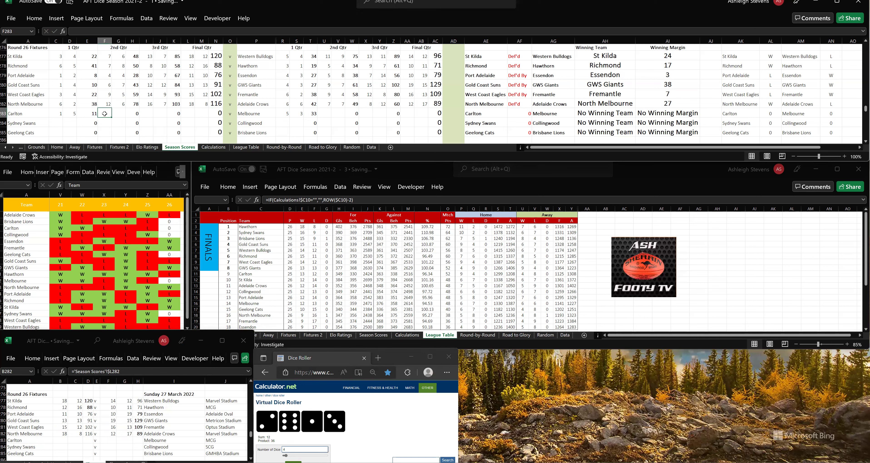
pyautogui.write('3')
pyautogui.press('Tab')
pyautogui.write('11')
pyautogui.press('Tab')
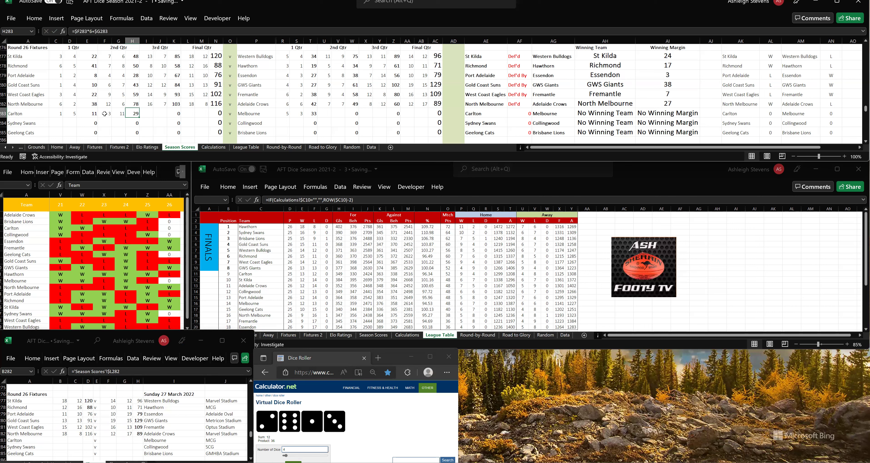
# Enter Melbourne's second-quarter score as 6 goals and 6 behinds
pyautogui.click(325, 111)
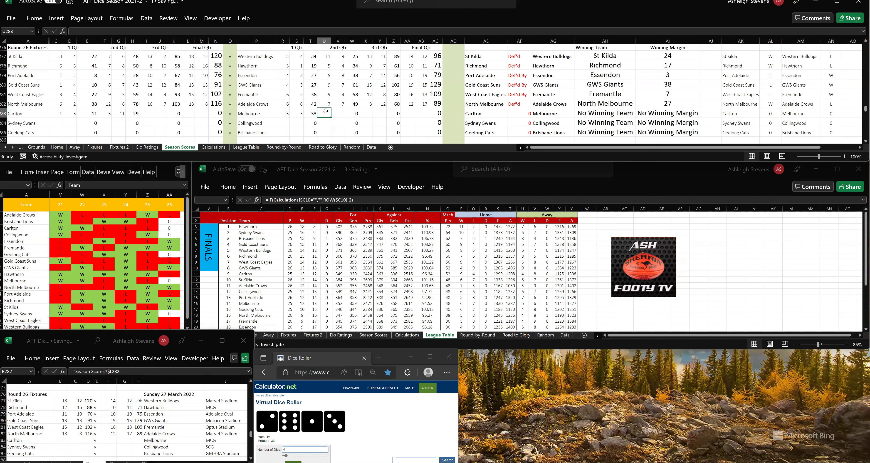
pyautogui.write('6')
pyautogui.press('Tab')
pyautogui.write('6')
pyautogui.press('Tab')
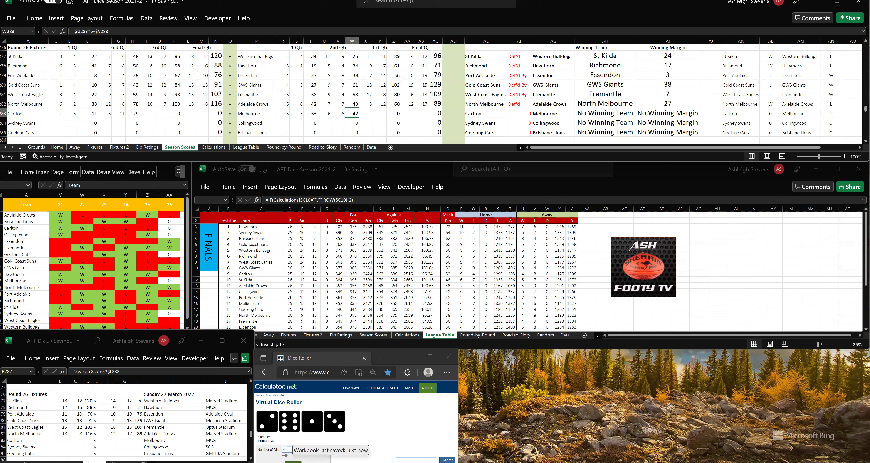
# Roll the four virtual dice and enter Carlton's third-quarter score as 8 goals and 12 behinds
pyautogui.click(287, 449)
pyautogui.press('Return')
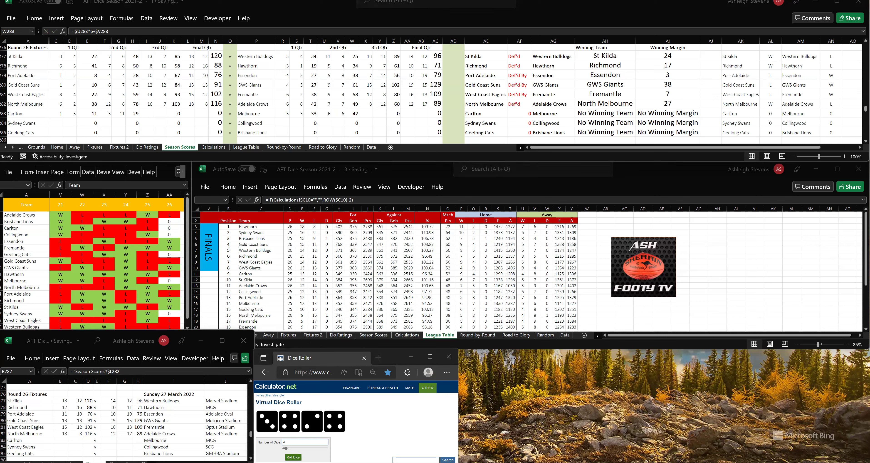
pyautogui.click(149, 113)
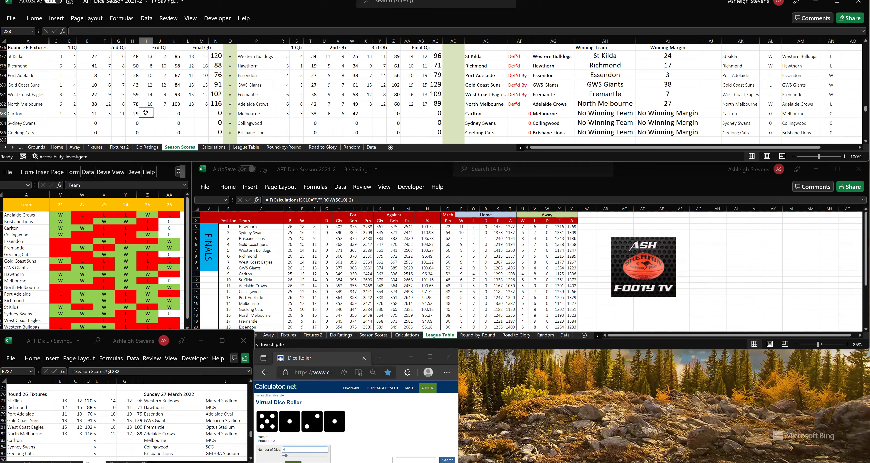
pyautogui.write('8')
pyautogui.press('Tab')
pyautogui.write('12')
pyautogui.press('Tab')
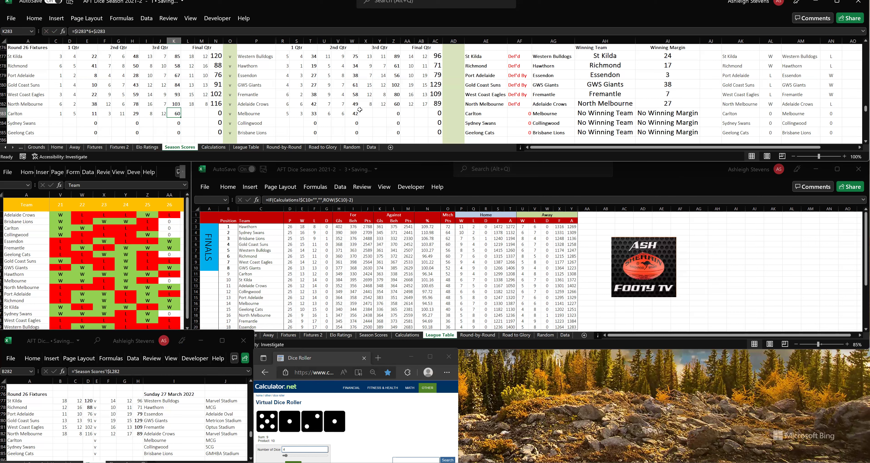
# Enter Melbourne's third-quarter score as 8 goals and 7 behinds
pyautogui.click(368, 113)
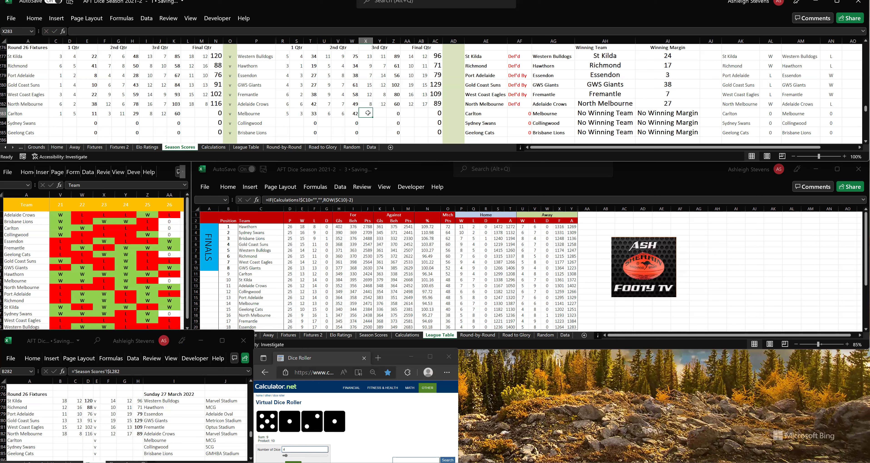
pyautogui.write('8')
pyautogui.press('Tab')
pyautogui.write('7')
pyautogui.press('Tab')
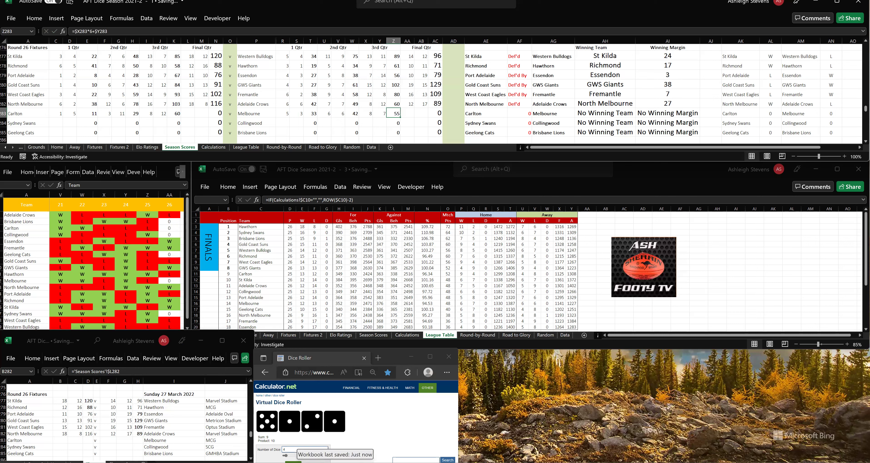
# Roll the four virtual dice and enter Carlton's final-quarter score as 10 goals and 16 behinds
pyautogui.click(293, 462)
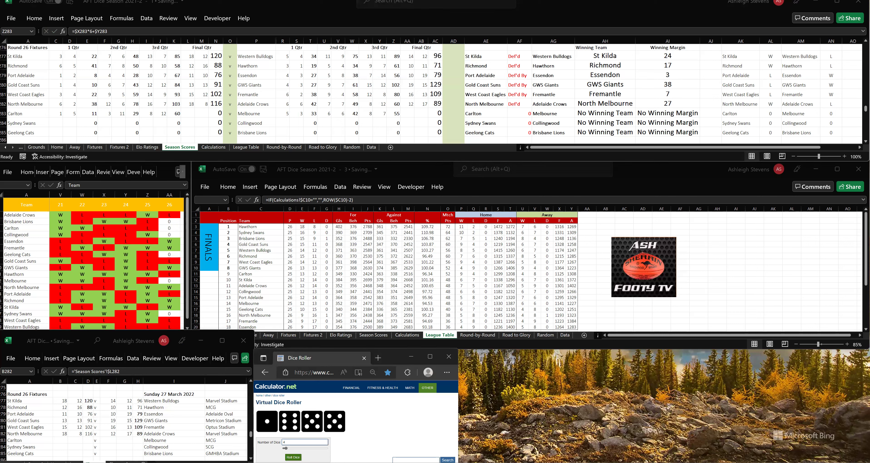
pyautogui.click(188, 114)
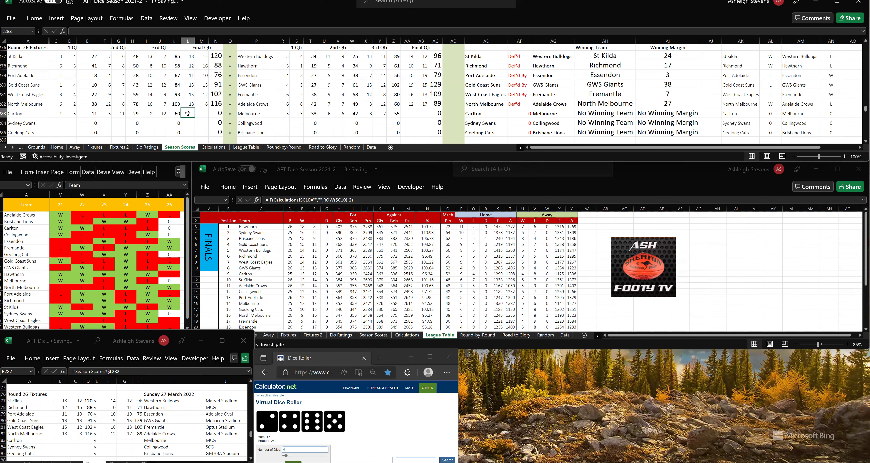
pyautogui.write('10')
pyautogui.press('Tab')
pyautogui.write('16')
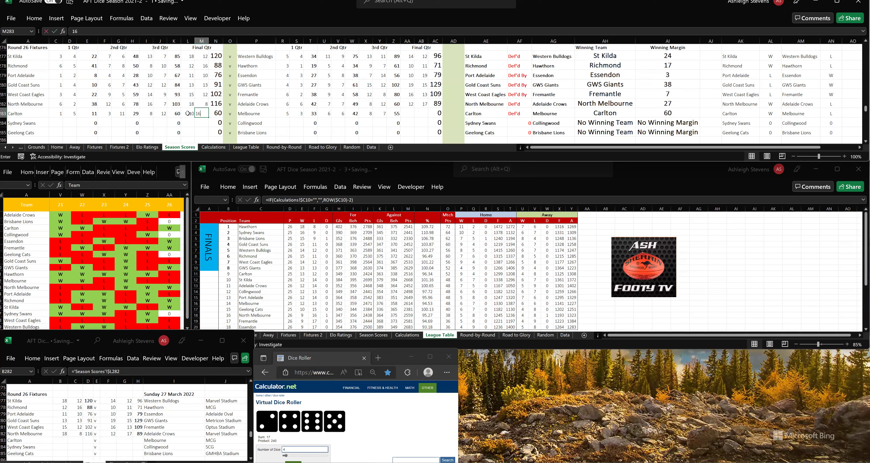
pyautogui.press('Tab')
# Enter Melbourne's final-quarter score as 14 goals and 12 behinds
pyautogui.click(408, 113)
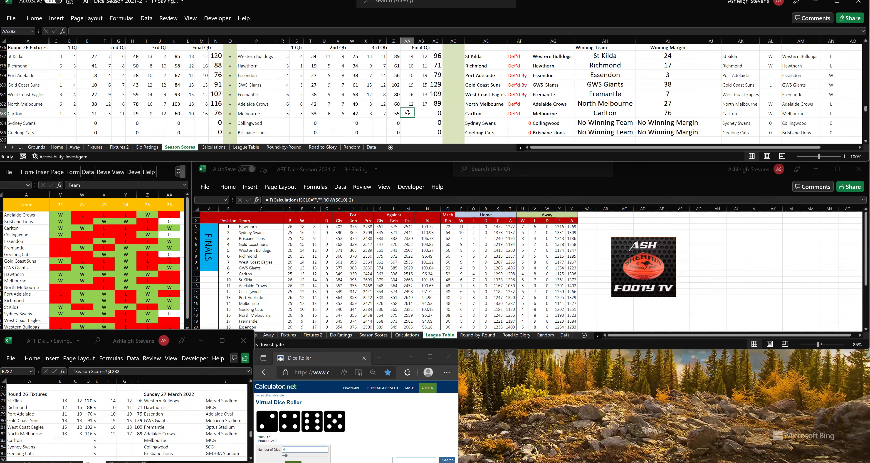
pyautogui.write('14')
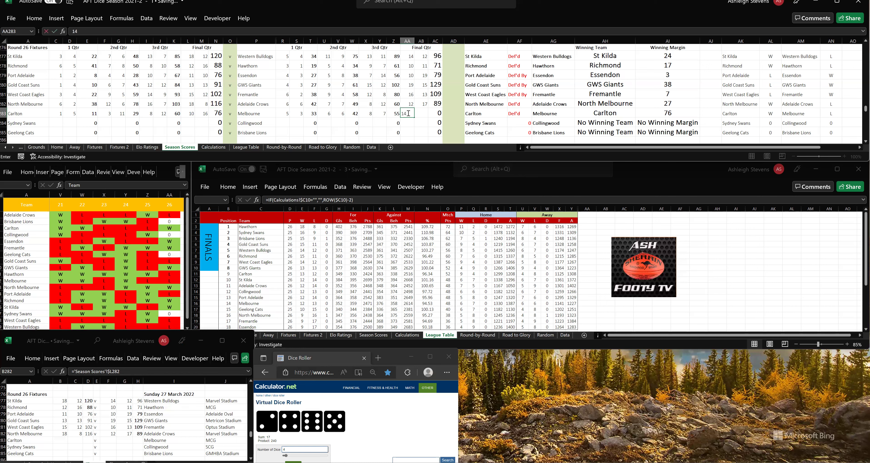
pyautogui.press('Tab')
pyautogui.write('12')
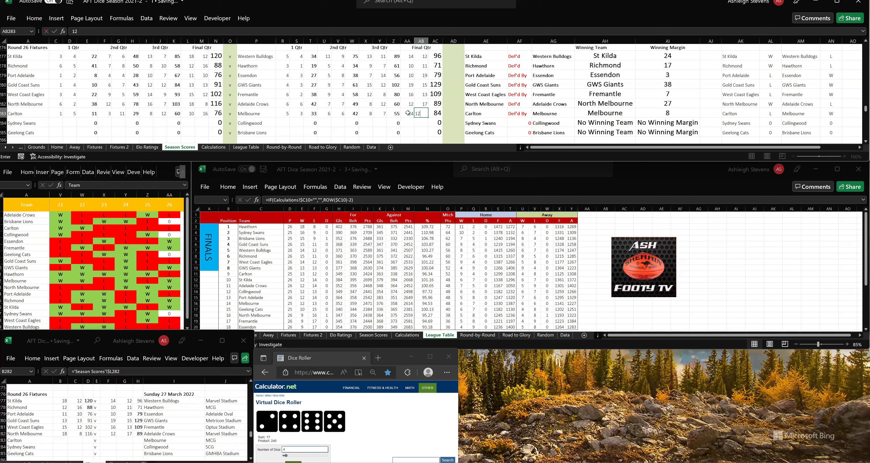
pyautogui.press('Tab')
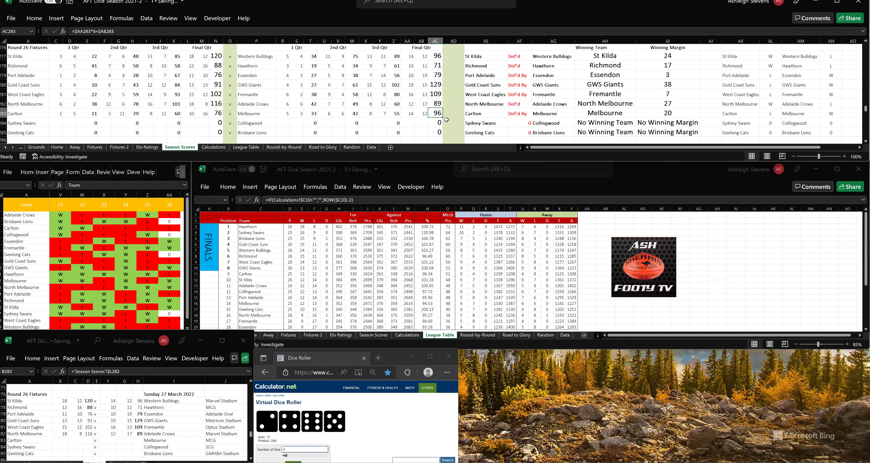
# Copy the North Melbourne v Adelaide Crows result formulas into the Carlton row of the Round 26 fixtures
pyautogui.click(64, 432)
pyautogui.hotkey('ctrl', 'c')
pyautogui.press('Down')
pyautogui.hotkey('ctrl', 'v')
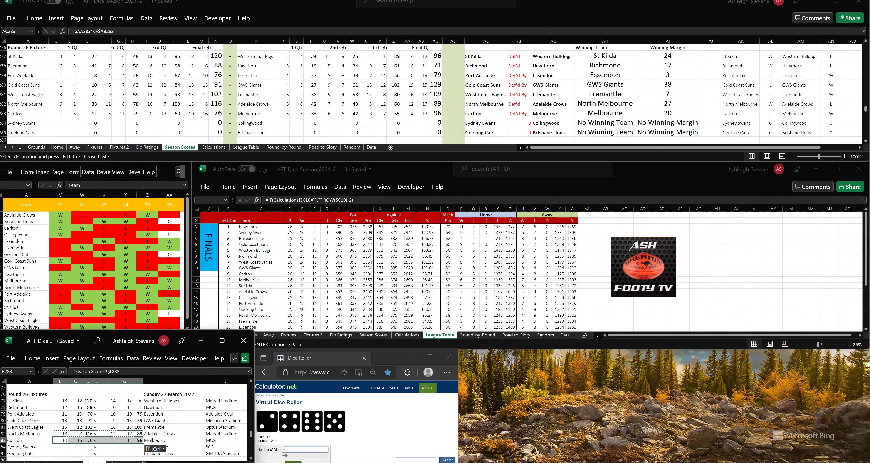
# Roll the four virtual dice and enter Sydney Swans' first-quarter score as 5 goals and 6 behinds
pyautogui.click(290, 460)
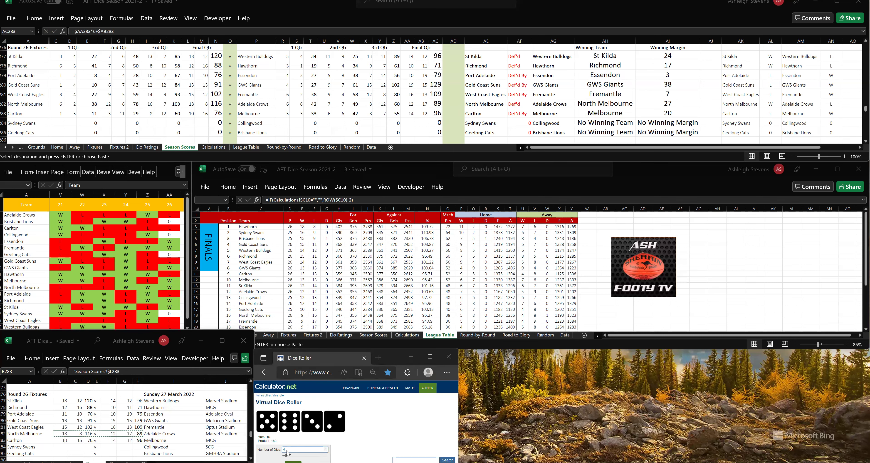
pyautogui.click(55, 122)
pyautogui.write('5')
pyautogui.press('Tab')
pyautogui.write('6')
pyautogui.press('Tab')
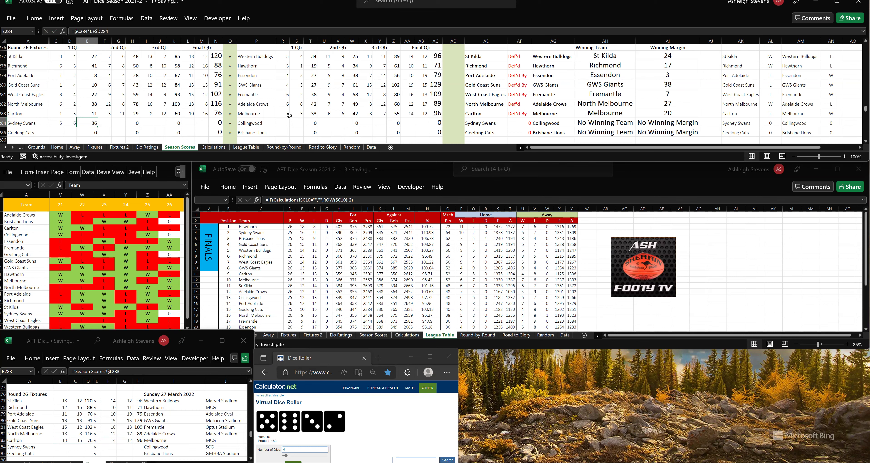
# Enter Collingwood's first-quarter score as 3 goals and 2 behinds
pyautogui.click(283, 122)
pyautogui.write('3')
pyautogui.press('Tab')
pyautogui.write('2')
pyautogui.press('Tab')
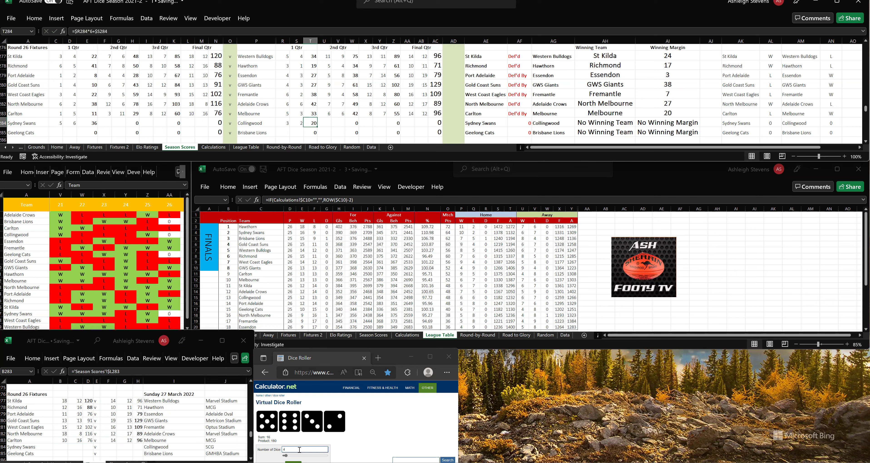
# Roll the four virtual dice and enter Sydney Swans' second-quarter score as 8 goals and 8 behinds
pyautogui.click(293, 460)
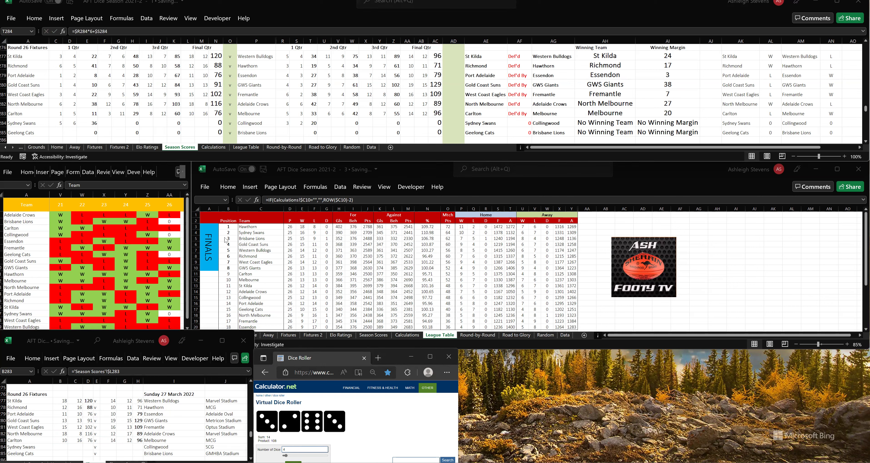
pyautogui.click(105, 122)
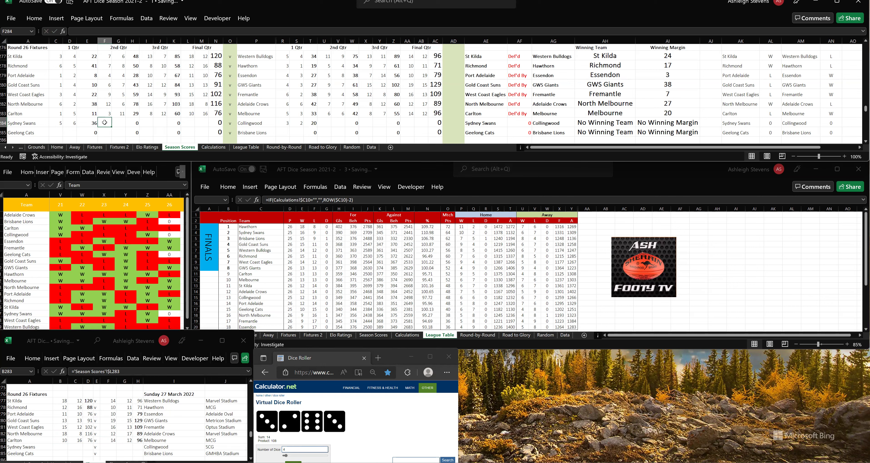
pyautogui.write('8')
pyautogui.press('Tab')
pyautogui.write('8')
pyautogui.press('Tab')
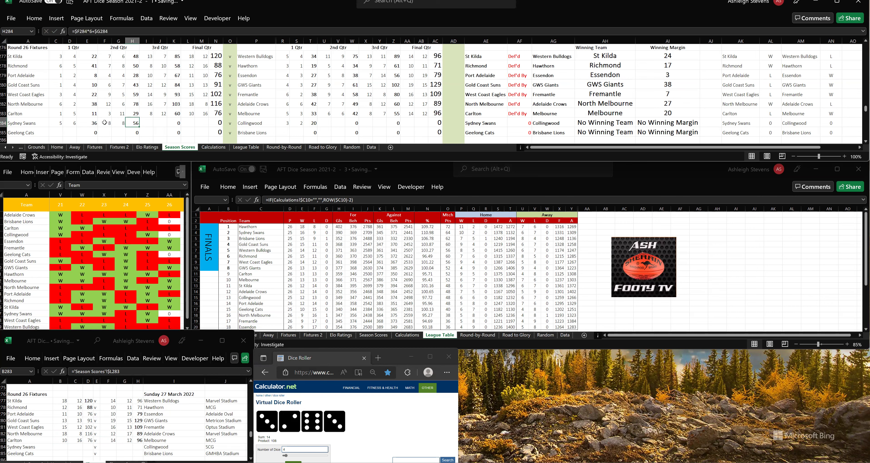
# Enter Collingwood's second-quarter score as 9 goals and 5 behinds
pyautogui.click(326, 122)
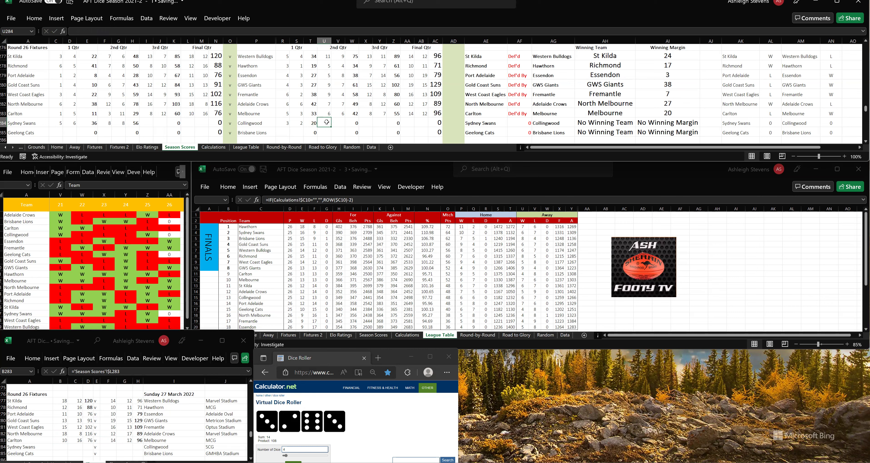
pyautogui.write('9')
pyautogui.press('Tab')
pyautogui.write('5')
pyautogui.press('Tab')
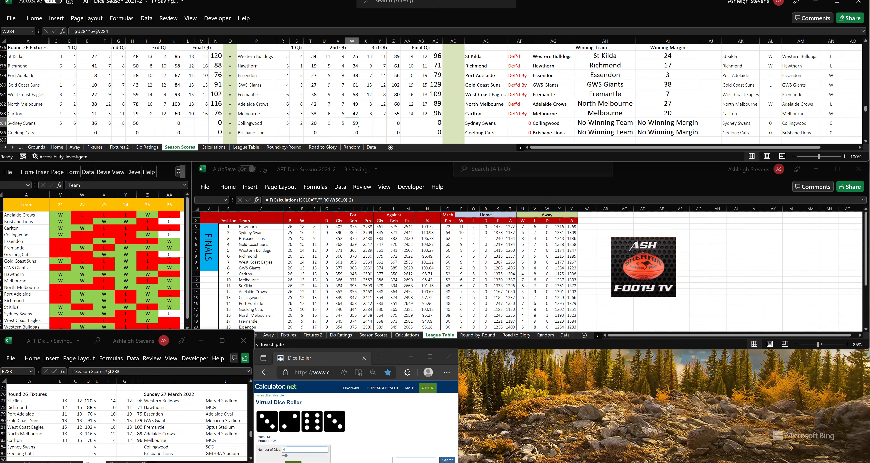
# Roll the four virtual dice and enter Sydney Swans' third-quarter score as 13 goals and 14 behinds
pyautogui.click(293, 461)
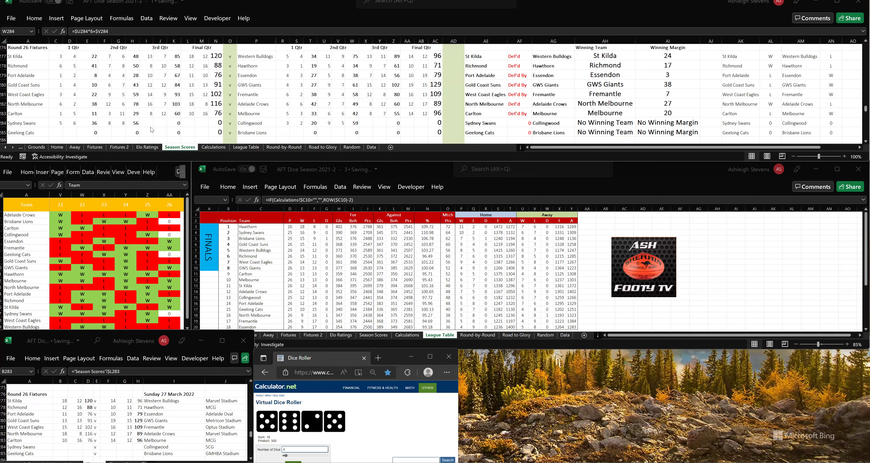
pyautogui.click(143, 123)
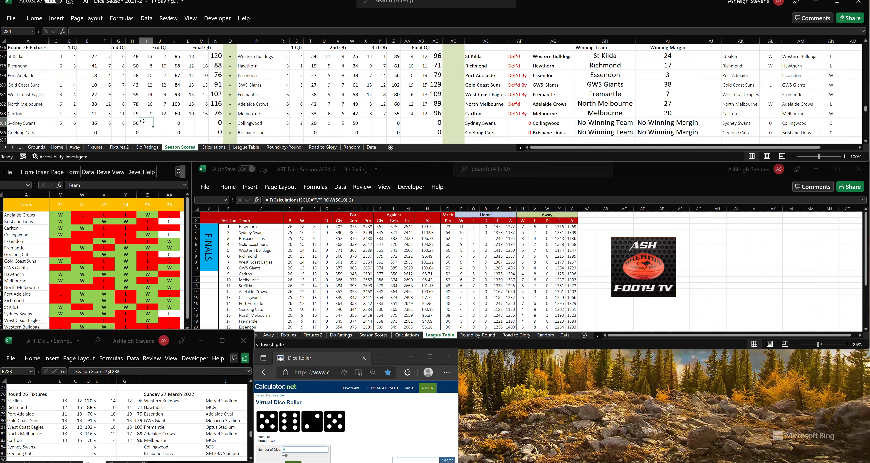
pyautogui.write('13')
pyautogui.press('Tab')
pyautogui.write('14')
pyautogui.press('Tab')
# Enter Collingwood's third-quarter score as 11 goals and 10 behinds
pyautogui.click(369, 121)
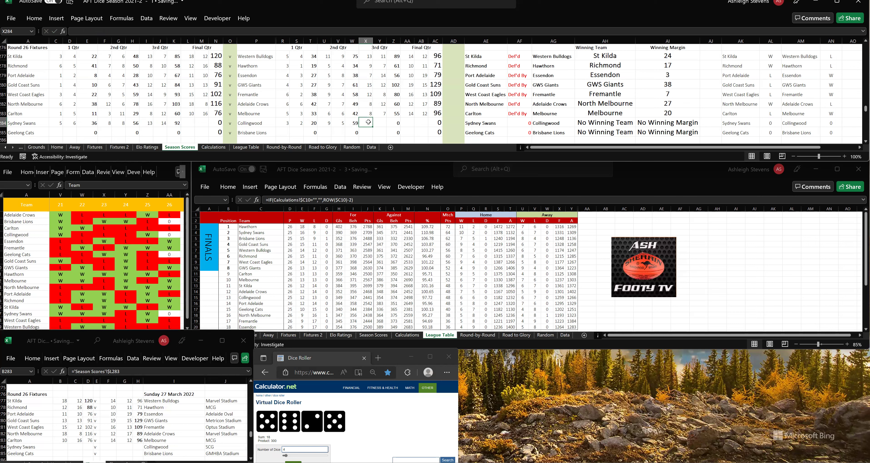
pyautogui.write('11')
pyautogui.press('Tab')
pyautogui.write('1')
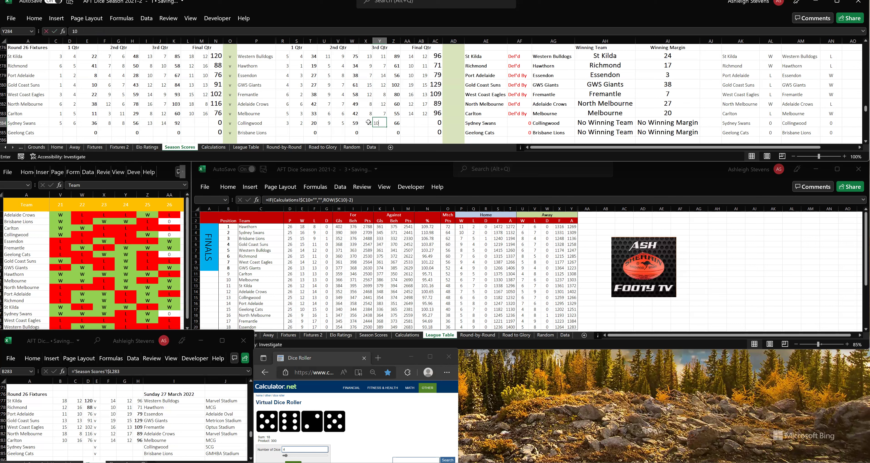
pyautogui.write('0')
pyautogui.press('Tab')
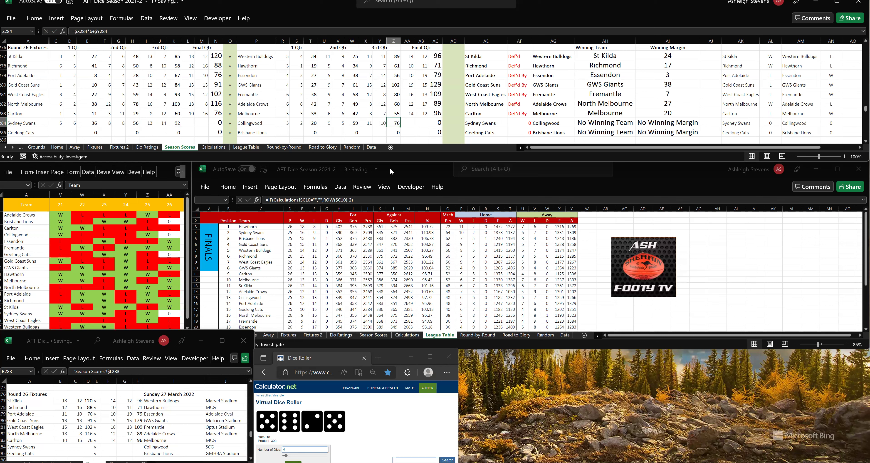
# Roll the four virtual dice and enter Sydney Swans' final-quarter score as 14 goals and 16 behinds
pyautogui.hotkey('alt', 'Tab')
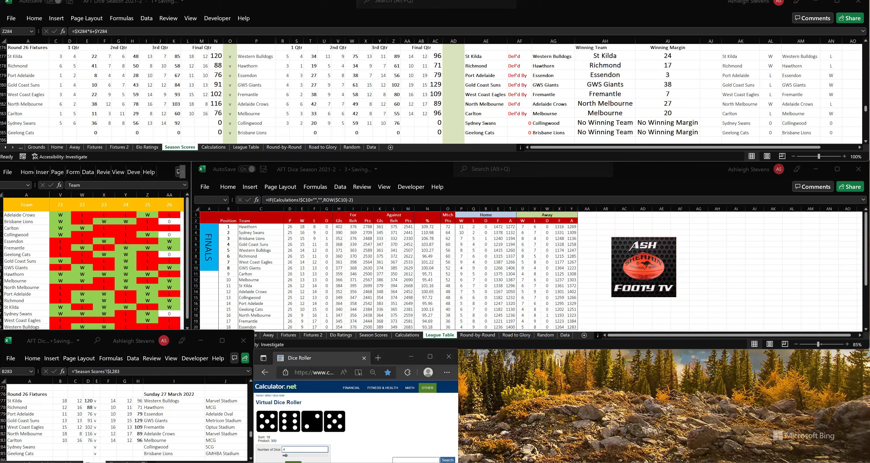
pyautogui.click(294, 460)
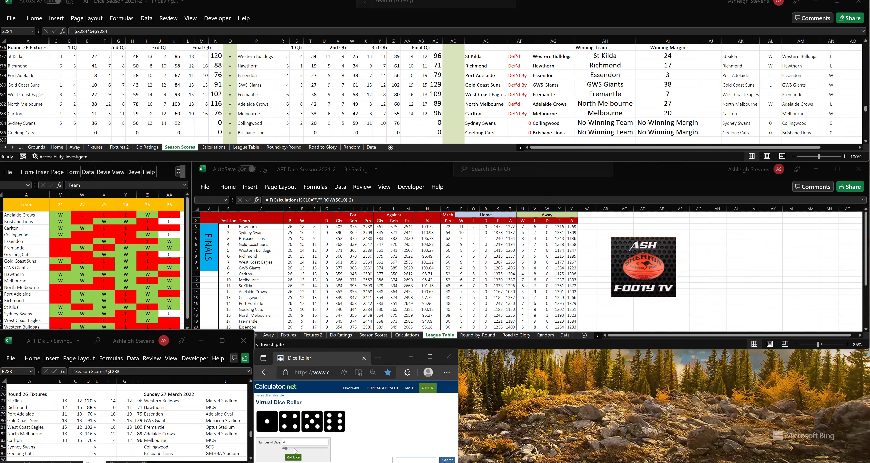
pyautogui.hotkey('alt', 'Tab')
pyautogui.click(188, 123)
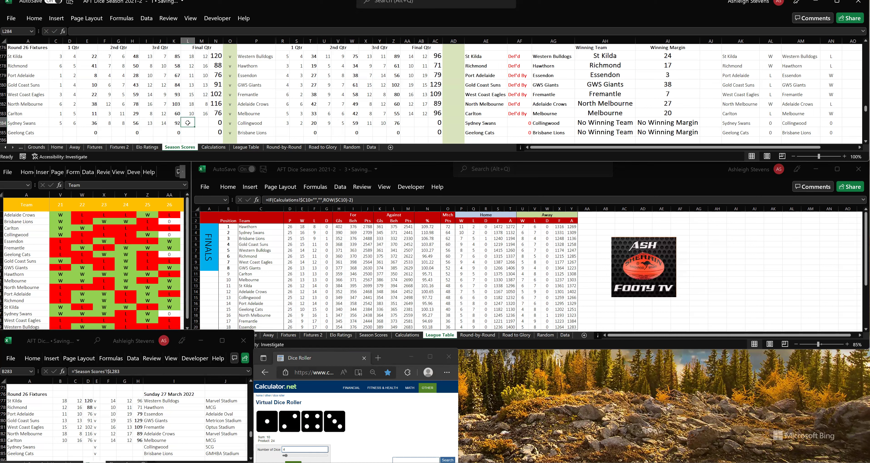
pyautogui.write('14')
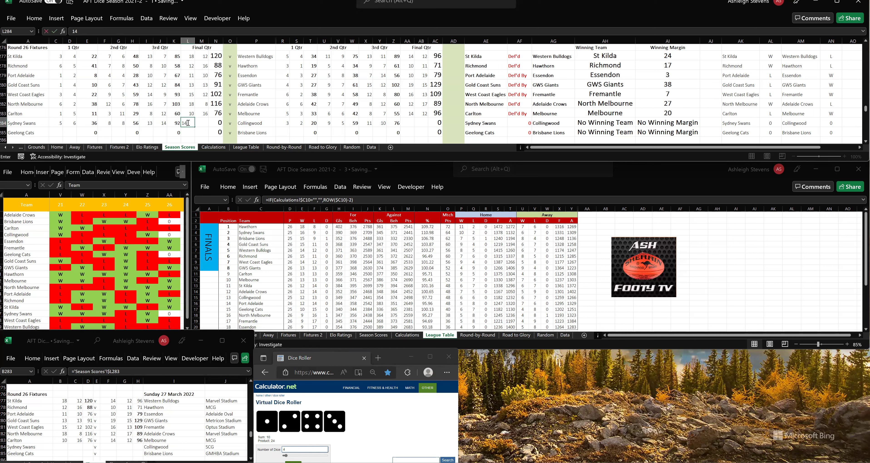
pyautogui.press('Tab')
pyautogui.write('16')
pyautogui.press('Tab')
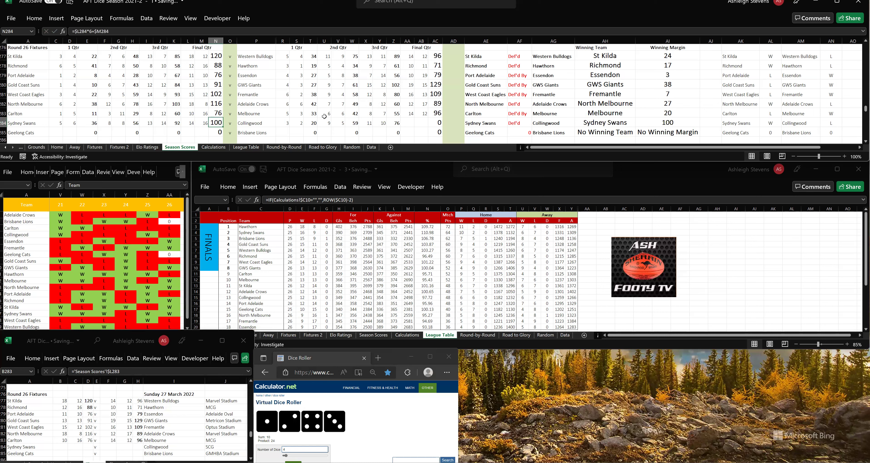
# Enter Collingwood's final-quarter score as 15 goals and 13 behinds
pyautogui.click(408, 121)
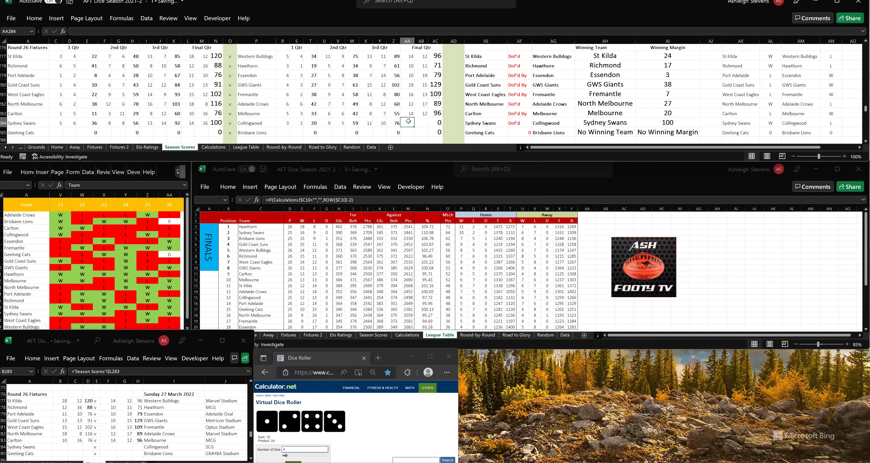
pyautogui.write('15')
pyautogui.press('Tab')
pyautogui.write('13')
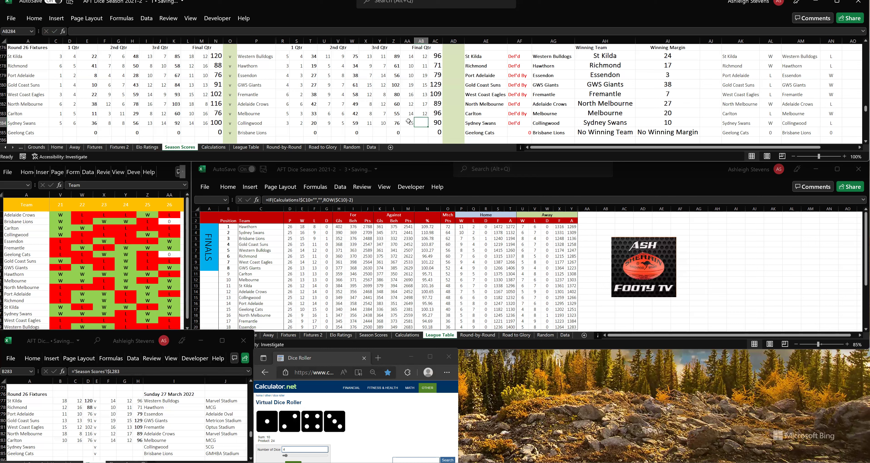
pyautogui.press('Tab')
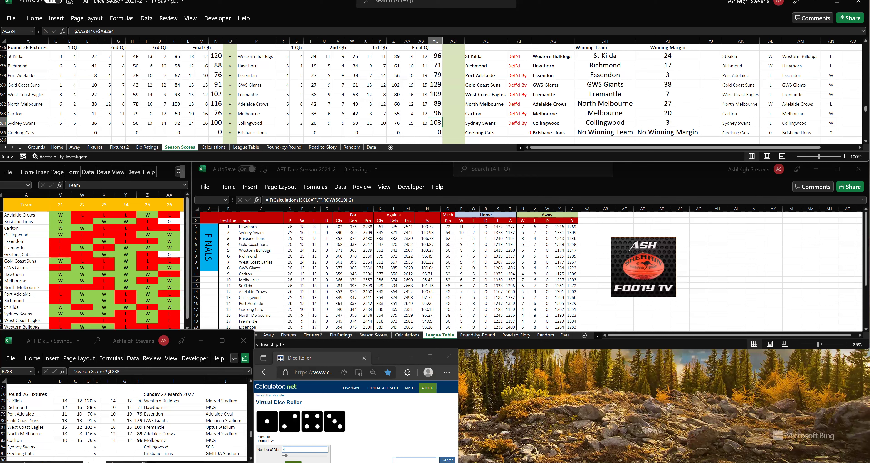
# Copy the Carlton v Melbourne result formulas into the Sydney Swans row of the Round 26 fixtures
pyautogui.click(64, 440)
pyautogui.write('10\t16\t76\tv\t14\t12\t96')
pyautogui.hotkey('ctrl', 'c')
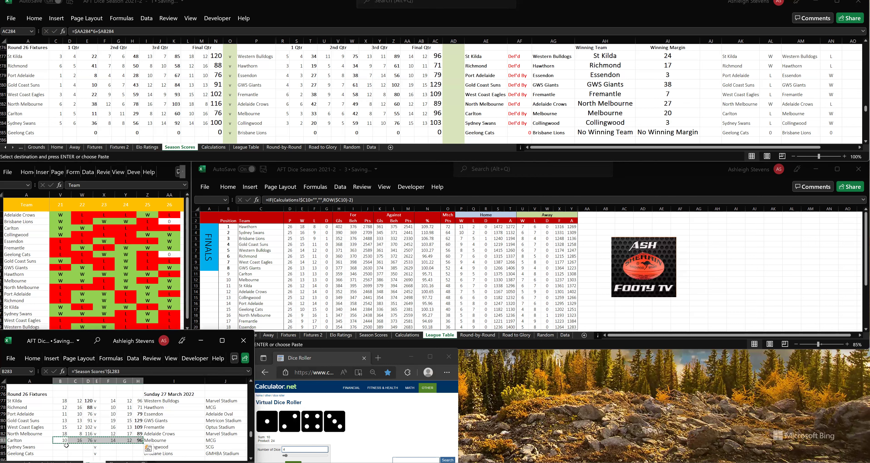
pyautogui.click(63, 447)
pyautogui.hotkey('ctrl', 'v')
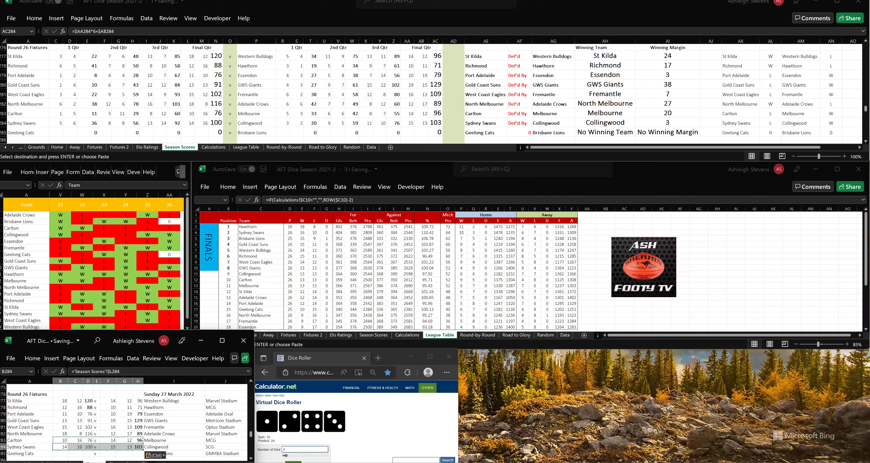
# Roll the four virtual dice and enter Geelong Cats' first-quarter score as 4 goals and 2 behinds
pyautogui.click(294, 460)
pyautogui.click(294, 461)
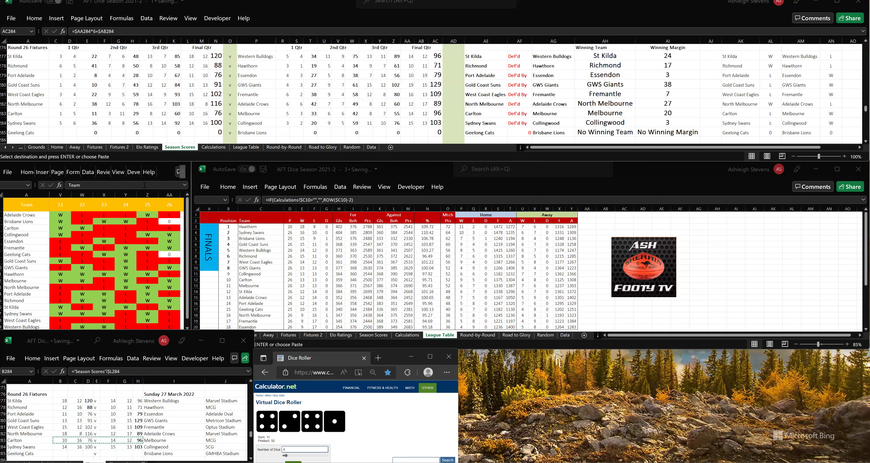
pyautogui.click(56, 131)
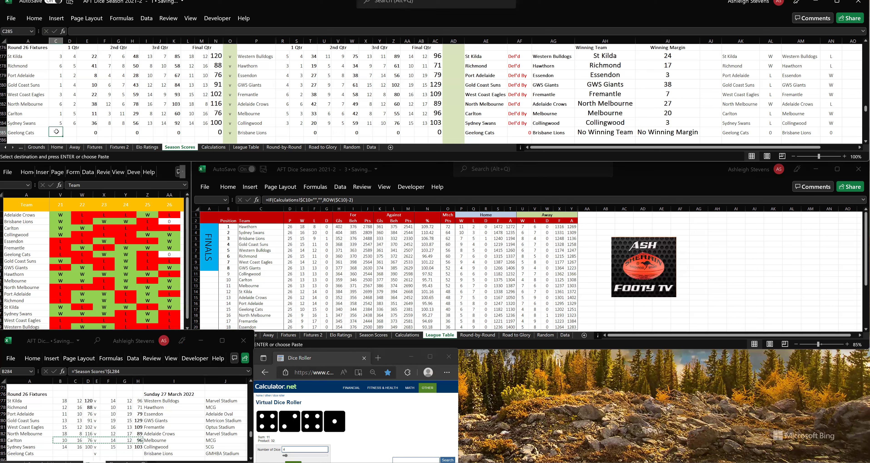
pyautogui.write('4')
pyautogui.press('Tab')
pyautogui.write('2')
pyautogui.press('Tab')
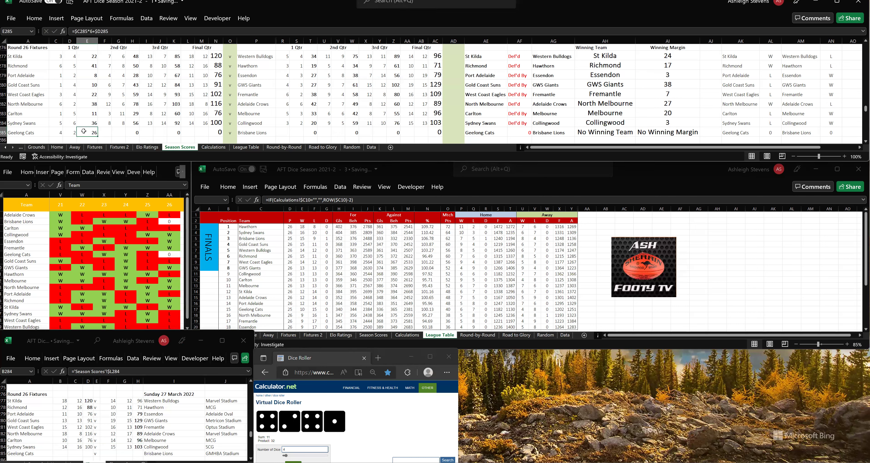
# Enter Brisbane Lions' first-quarter score as 4 goals and 1 behind
pyautogui.click(280, 132)
pyautogui.write('4')
pyautogui.press('Tab')
pyautogui.write('1')
pyautogui.press('Tab')
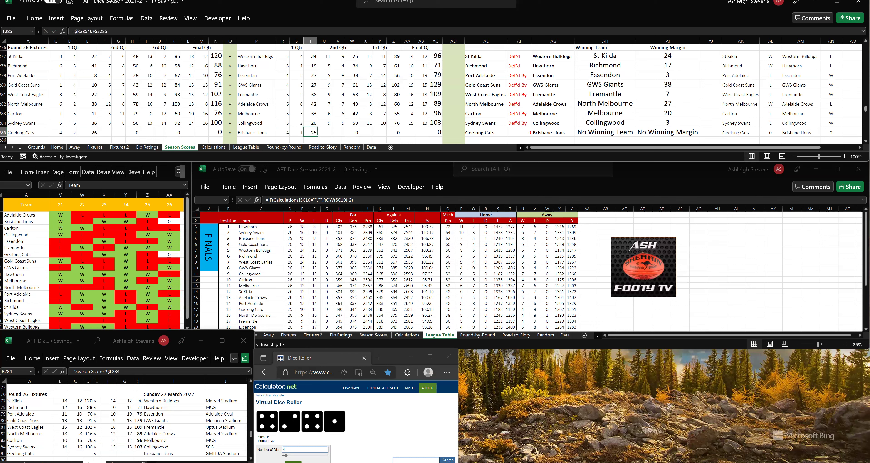
# Roll the four virtual dice and enter Geelong Cats' second-quarter score as 5 goals and 7 behinds
pyautogui.click(293, 461)
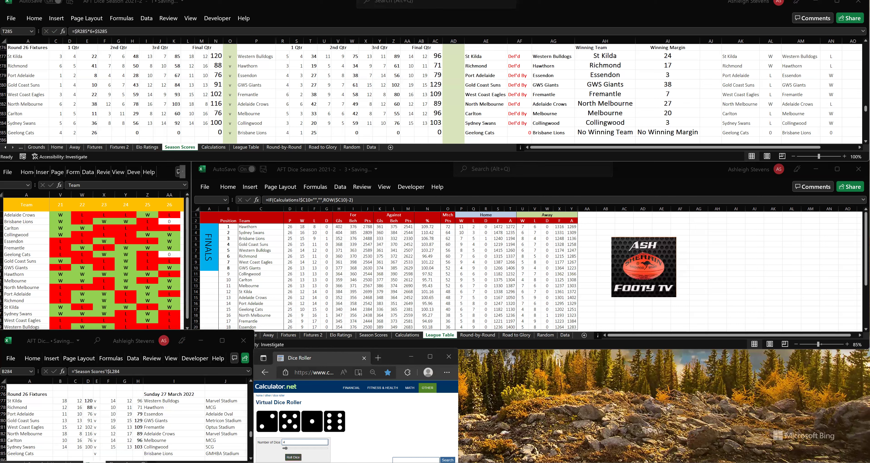
pyautogui.click(103, 131)
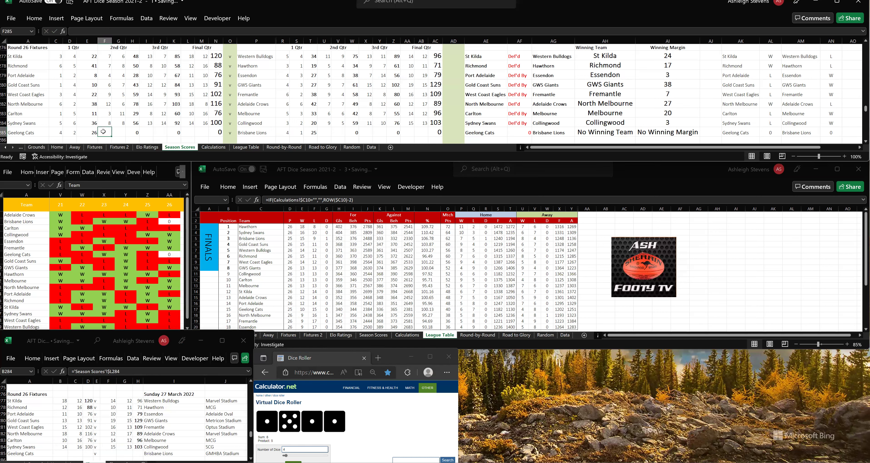
pyautogui.write('5')
pyautogui.press('Tab')
pyautogui.write('7')
pyautogui.press('Tab')
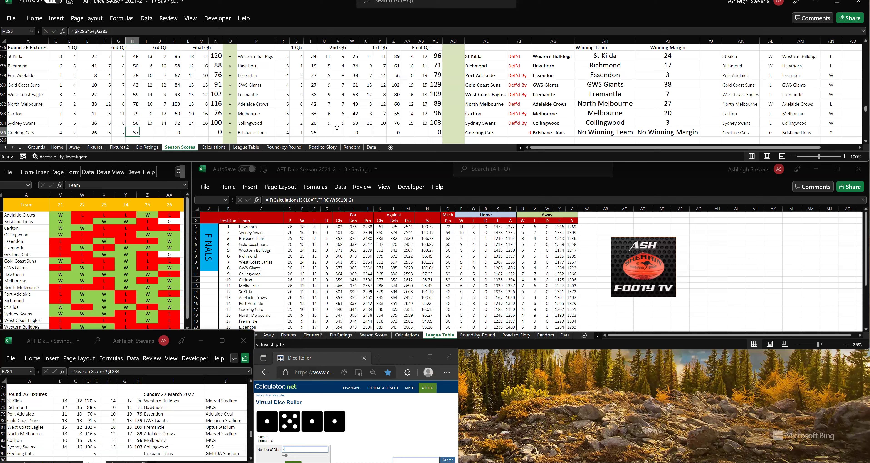
# Enter Brisbane Lions' second-quarter score as 5 goals and 2 behinds
pyautogui.click(324, 132)
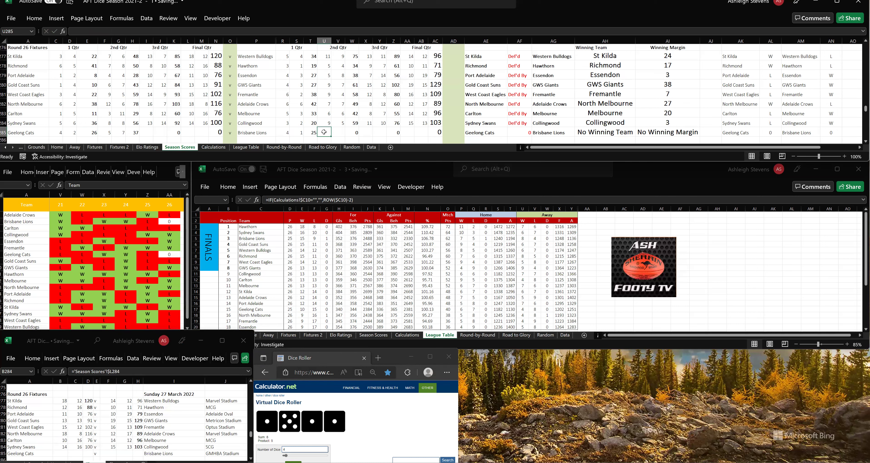
pyautogui.write('5')
pyautogui.press('Tab')
pyautogui.write('2')
pyautogui.press('Tab')
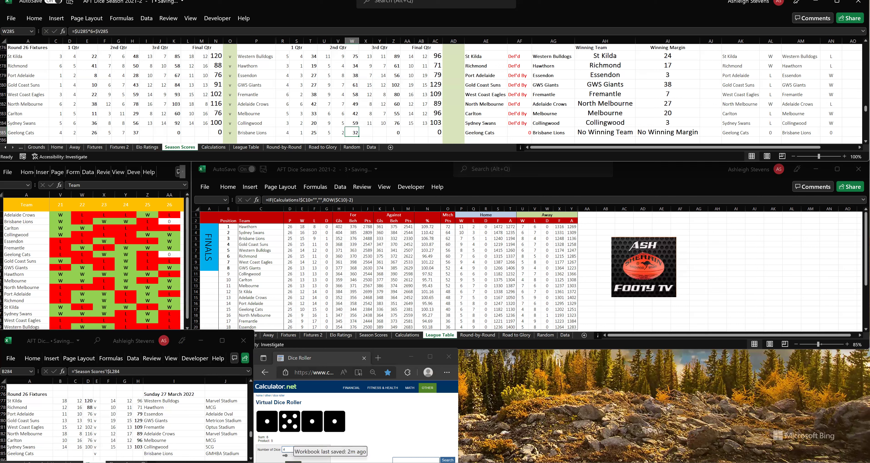
# Roll the four virtual dice and enter Geelong Cats' third-quarter score as 11 goals and 13 behinds
pyautogui.click(292, 460)
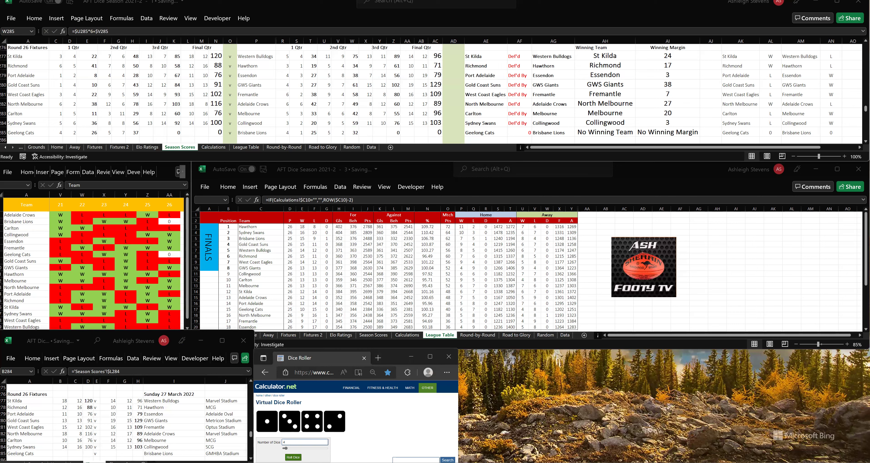
pyautogui.click(145, 132)
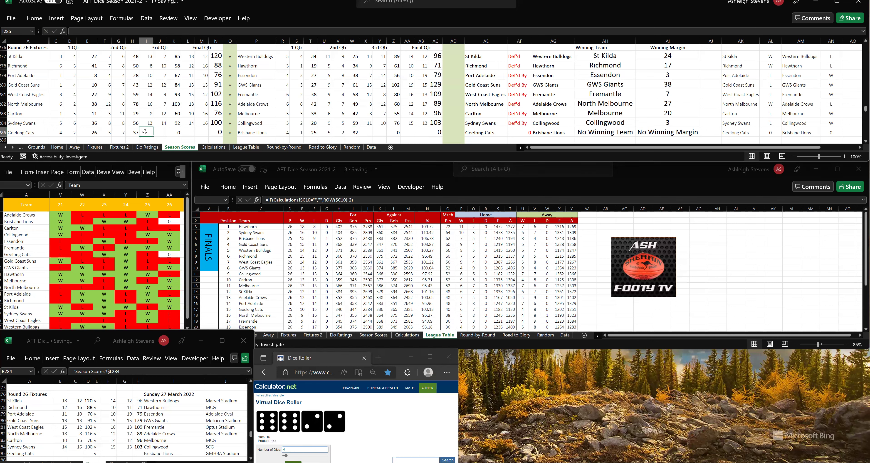
pyautogui.write('11')
pyautogui.press('Tab')
pyautogui.write('13')
pyautogui.press('Tab')
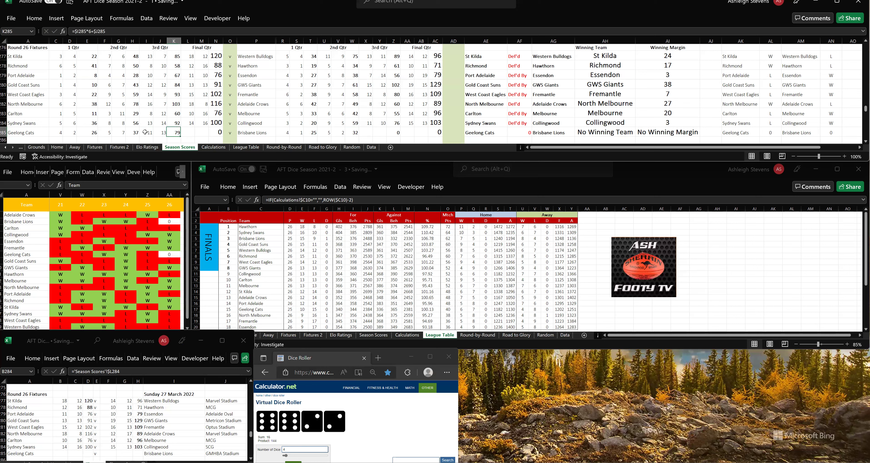
# Enter Brisbane Lions' third-quarter score as 7 goals and 4 behinds
pyautogui.click(367, 132)
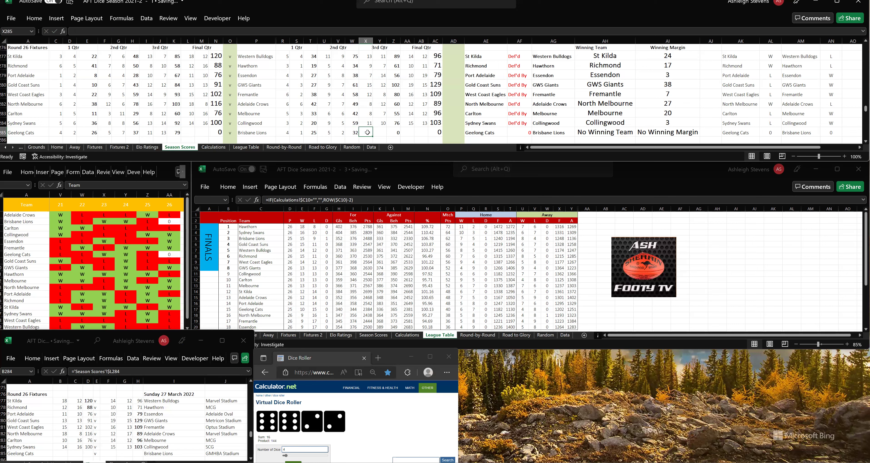
pyautogui.write('7')
pyautogui.press('Tab')
pyautogui.write('4')
pyautogui.press('Tab')
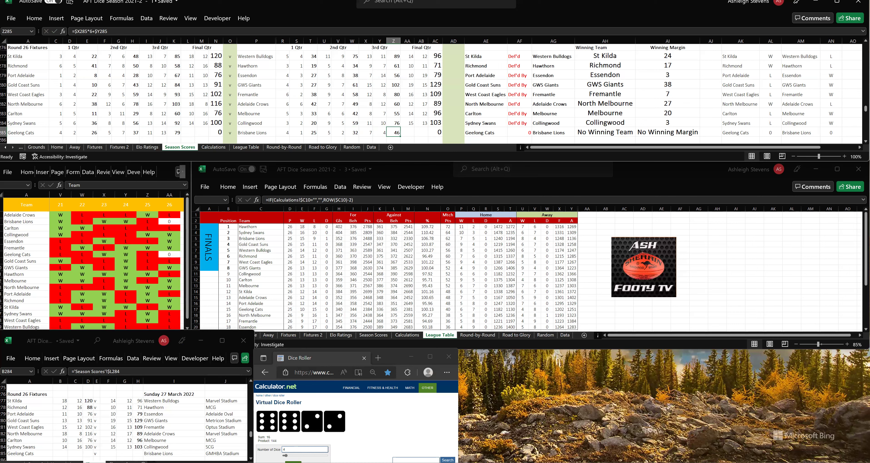
# Roll the four virtual dice and enter Geelong Cats' final-quarter score as 16 goals and 16 behinds
pyautogui.hotkey('alt', 'Tab')
pyautogui.press('Return')
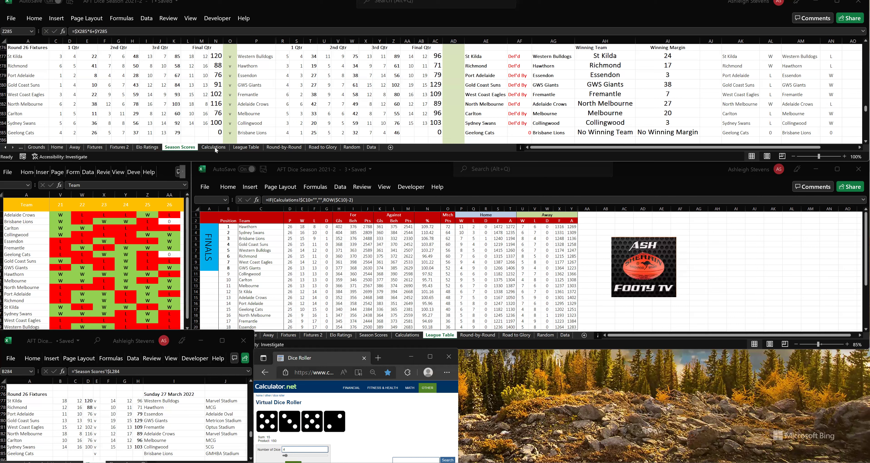
pyautogui.click(191, 134)
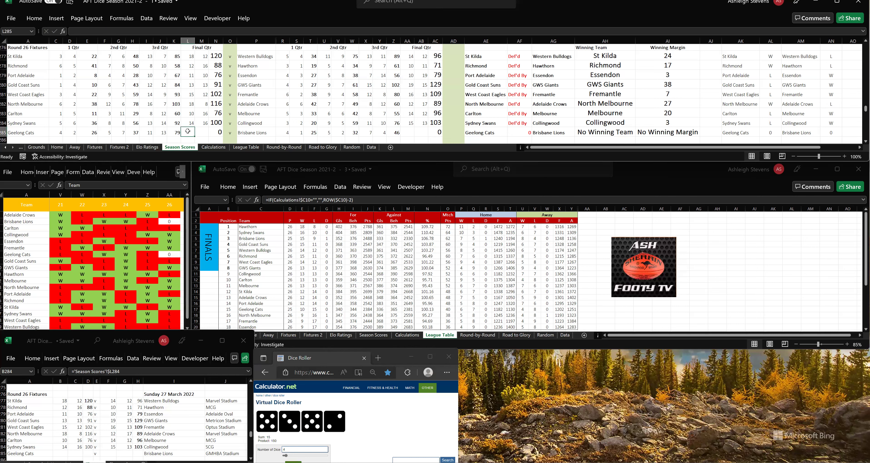
pyautogui.write('16')
pyautogui.press('Tab')
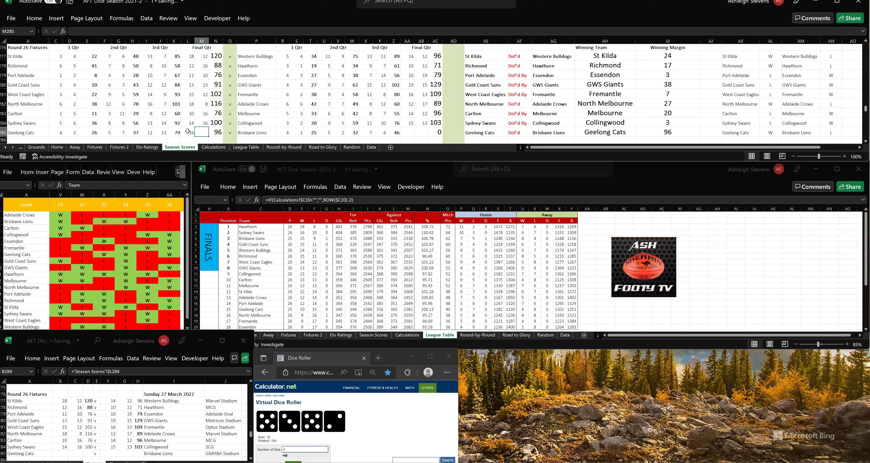
pyautogui.write('16')
pyautogui.press('Tab')
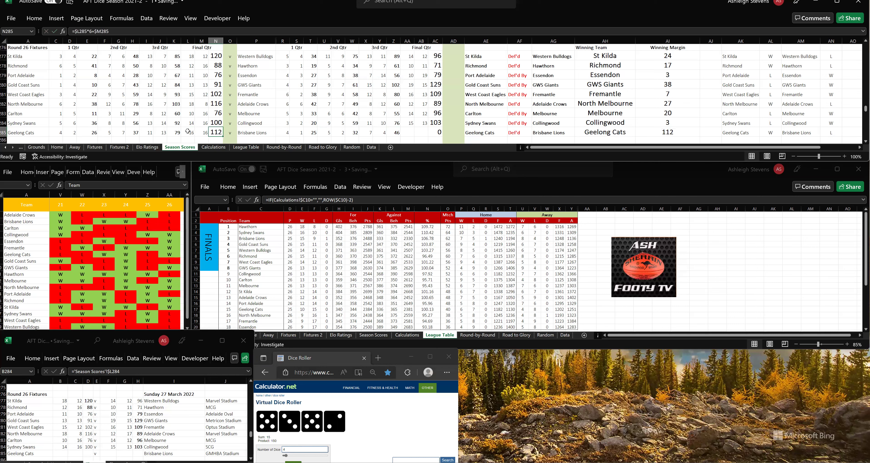
# Enter Brisbane Lions' final-quarter score as 12 goals and 6 behinds
pyautogui.click(406, 132)
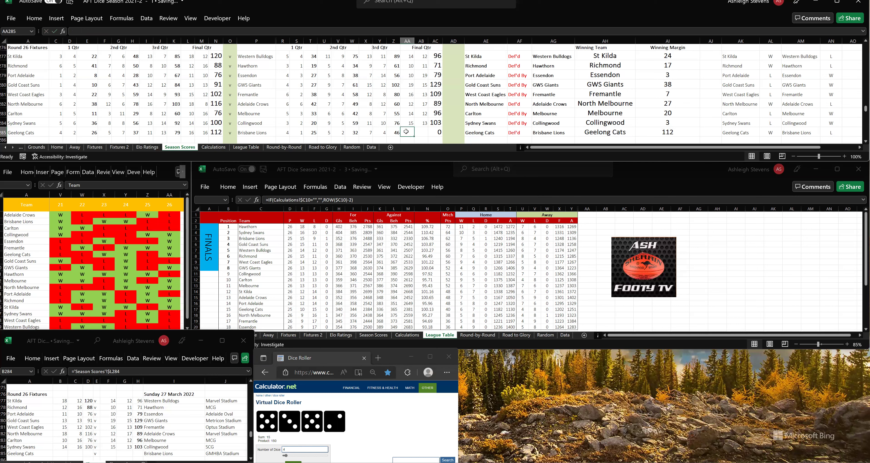
pyautogui.write('12')
pyautogui.press('Tab')
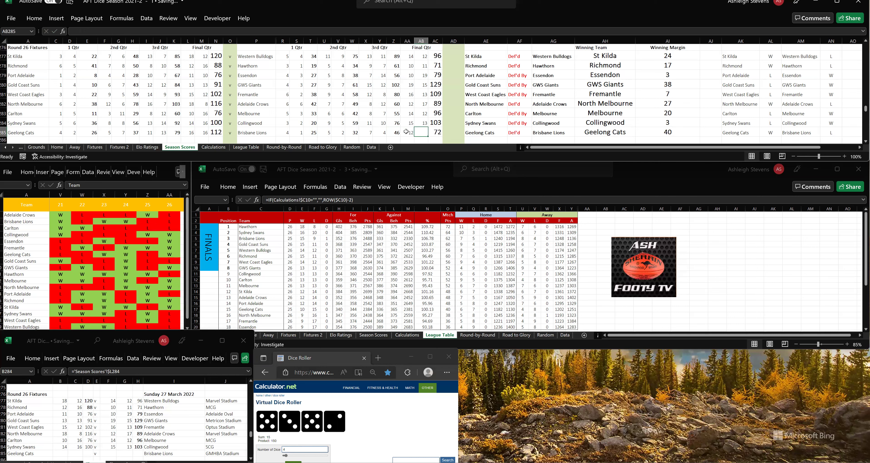
pyautogui.write('6')
pyautogui.press('Tab')
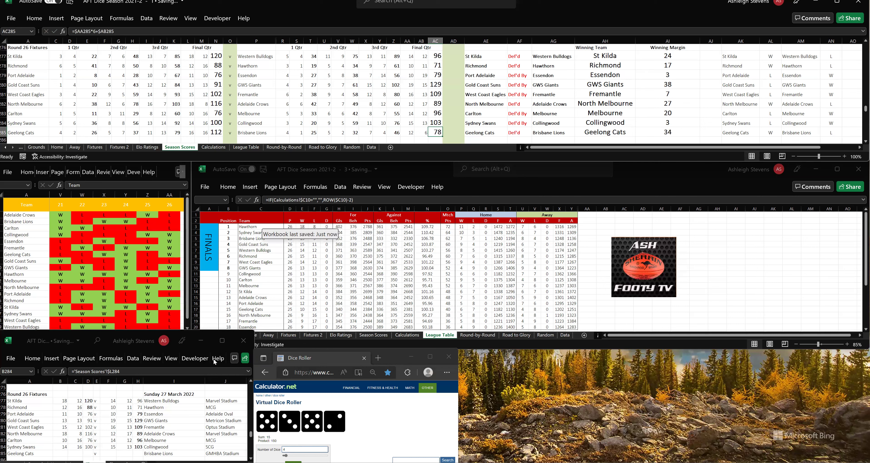
# Copy the score formulas from the Richmond v Hawthorn row of the Round 26 fixtures into the Geelong Cats v Brisbane Lions row
pyautogui.click(63, 408)
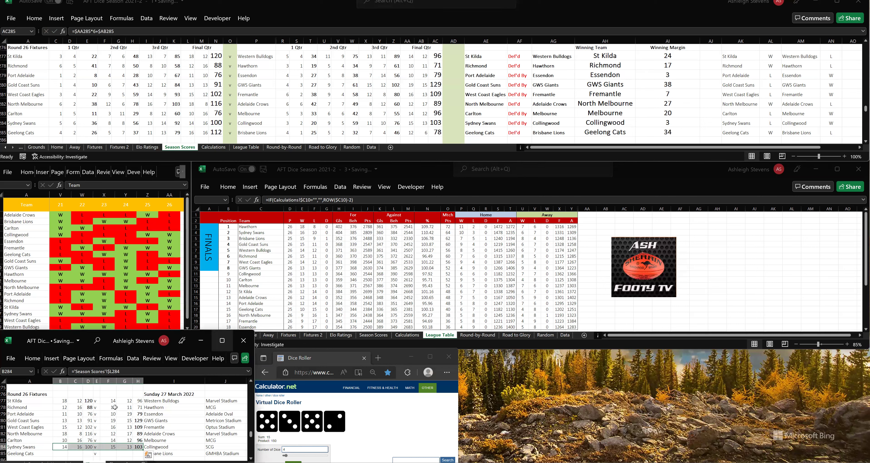
pyautogui.click(68, 408)
pyautogui.moveTo(86, 407); pyautogui.dragTo(141, 408)
pyautogui.hotkey('ctrl', 'c')
pyautogui.click(65, 453)
pyautogui.hotkey('ctrl', 'v')
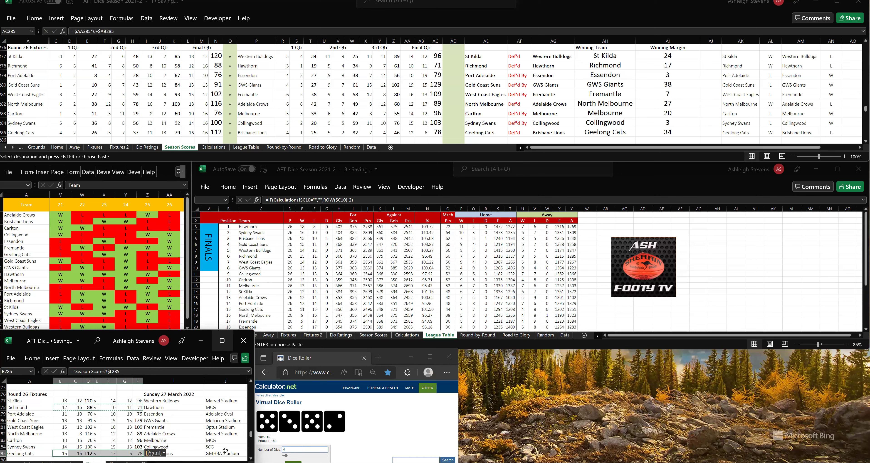
pyautogui.click(189, 453)
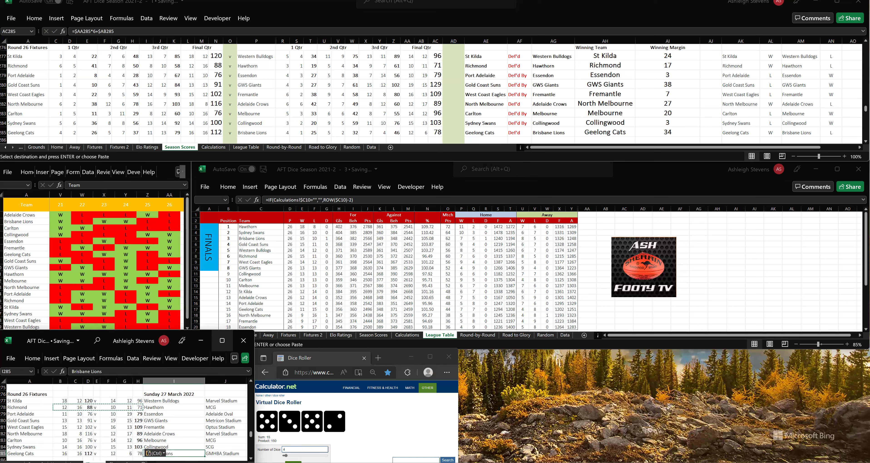